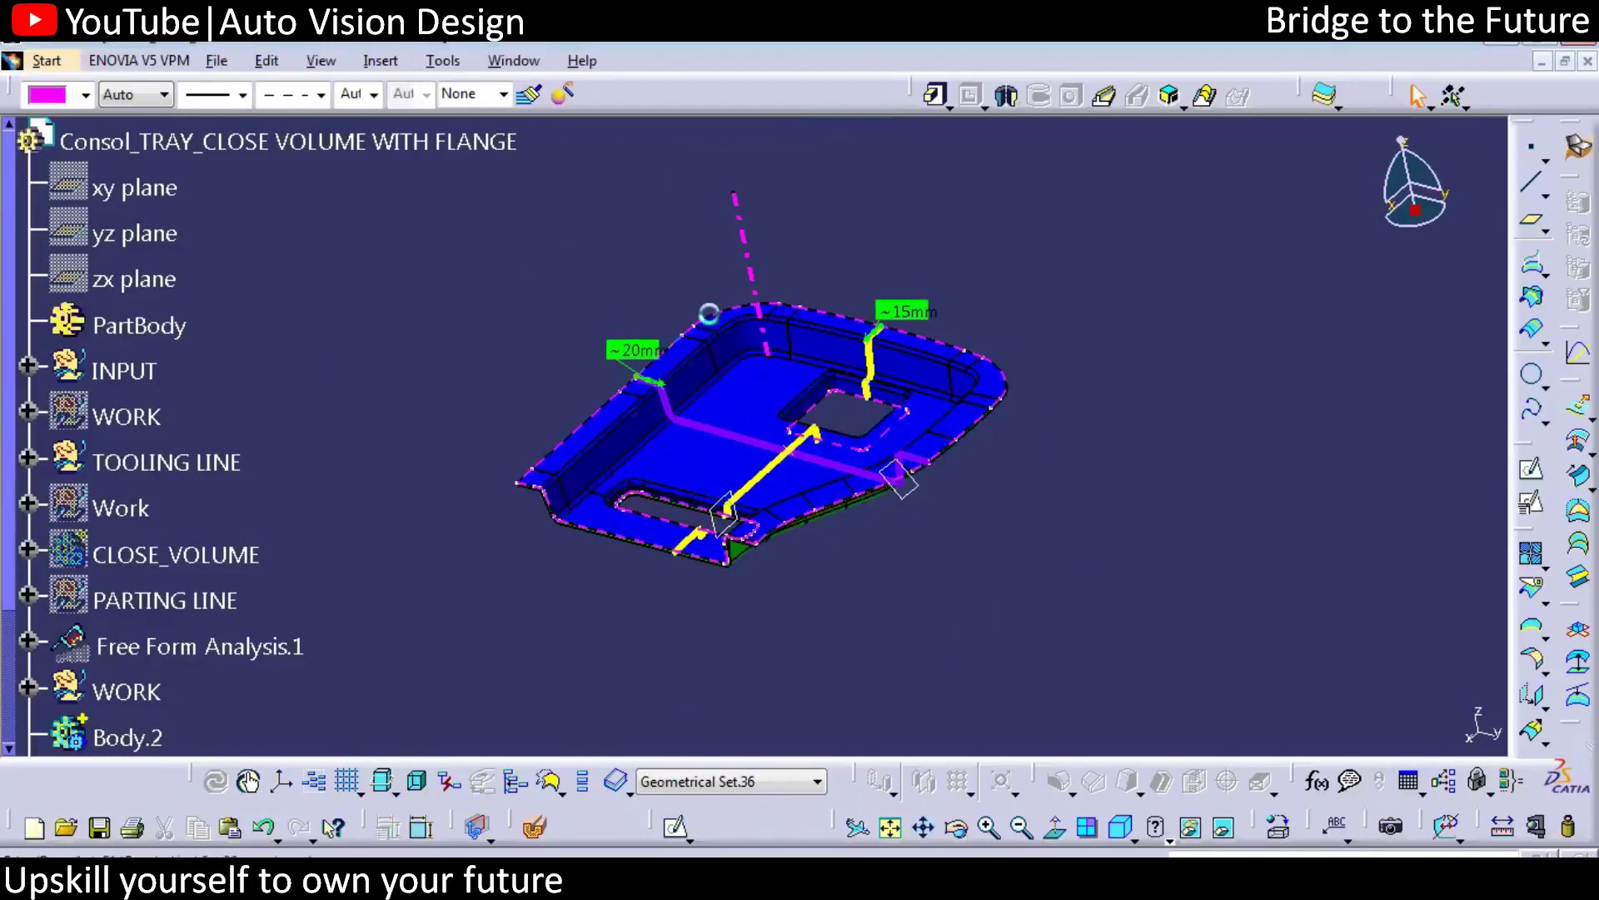
Hide the blue tray surface and its dashed boundary curves
right_click(607, 458)
click(608, 457)
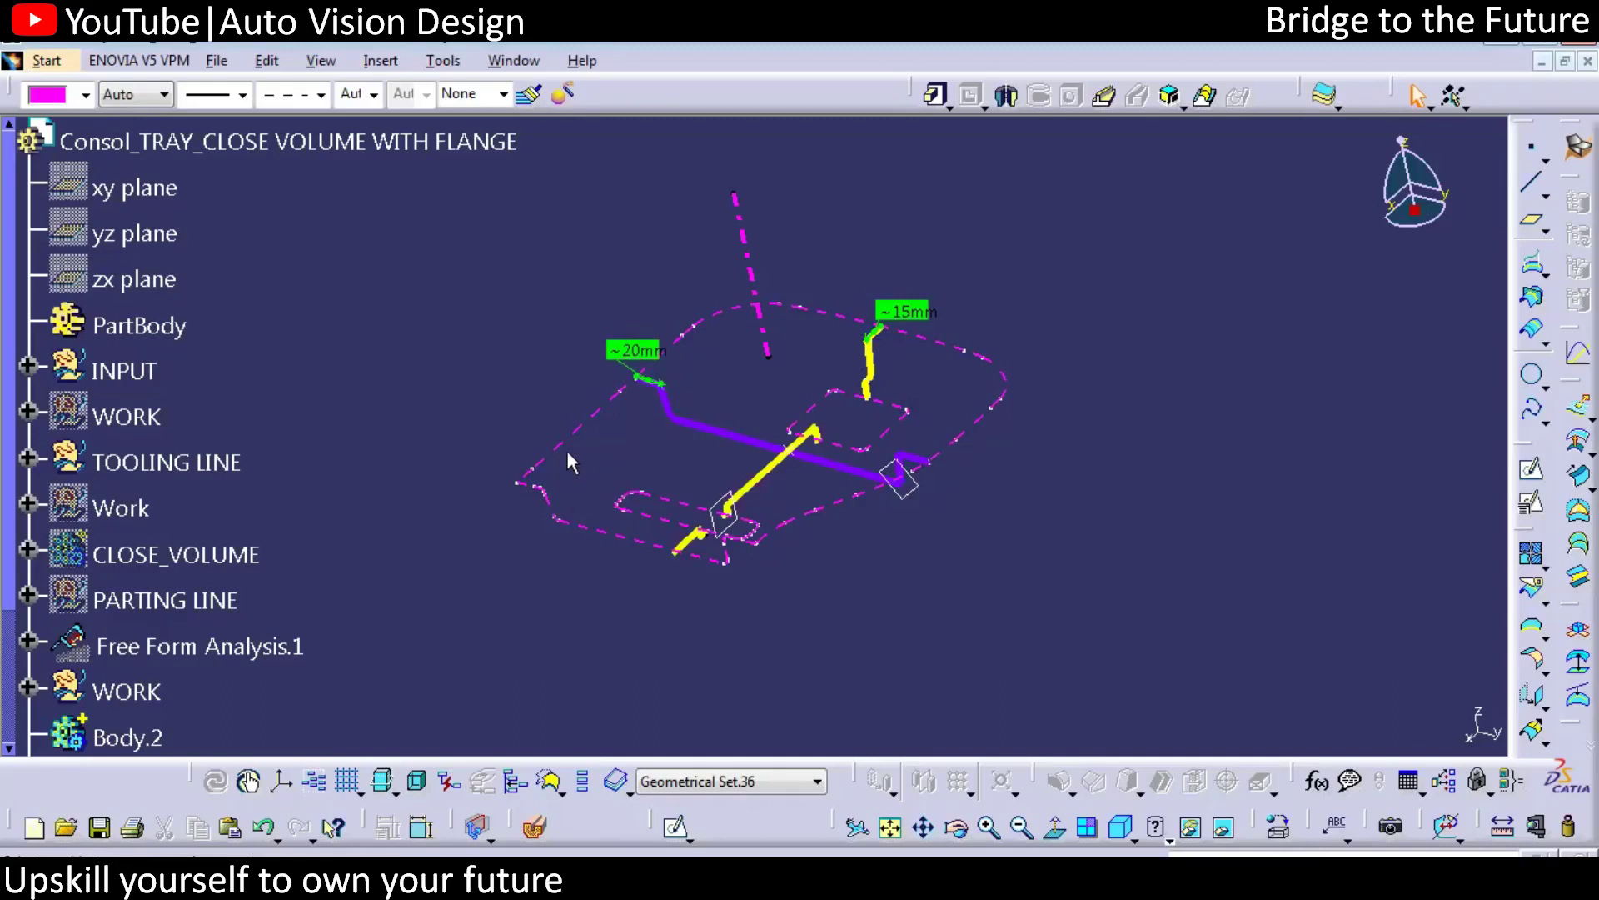
right_click(569, 438)
click(617, 488)
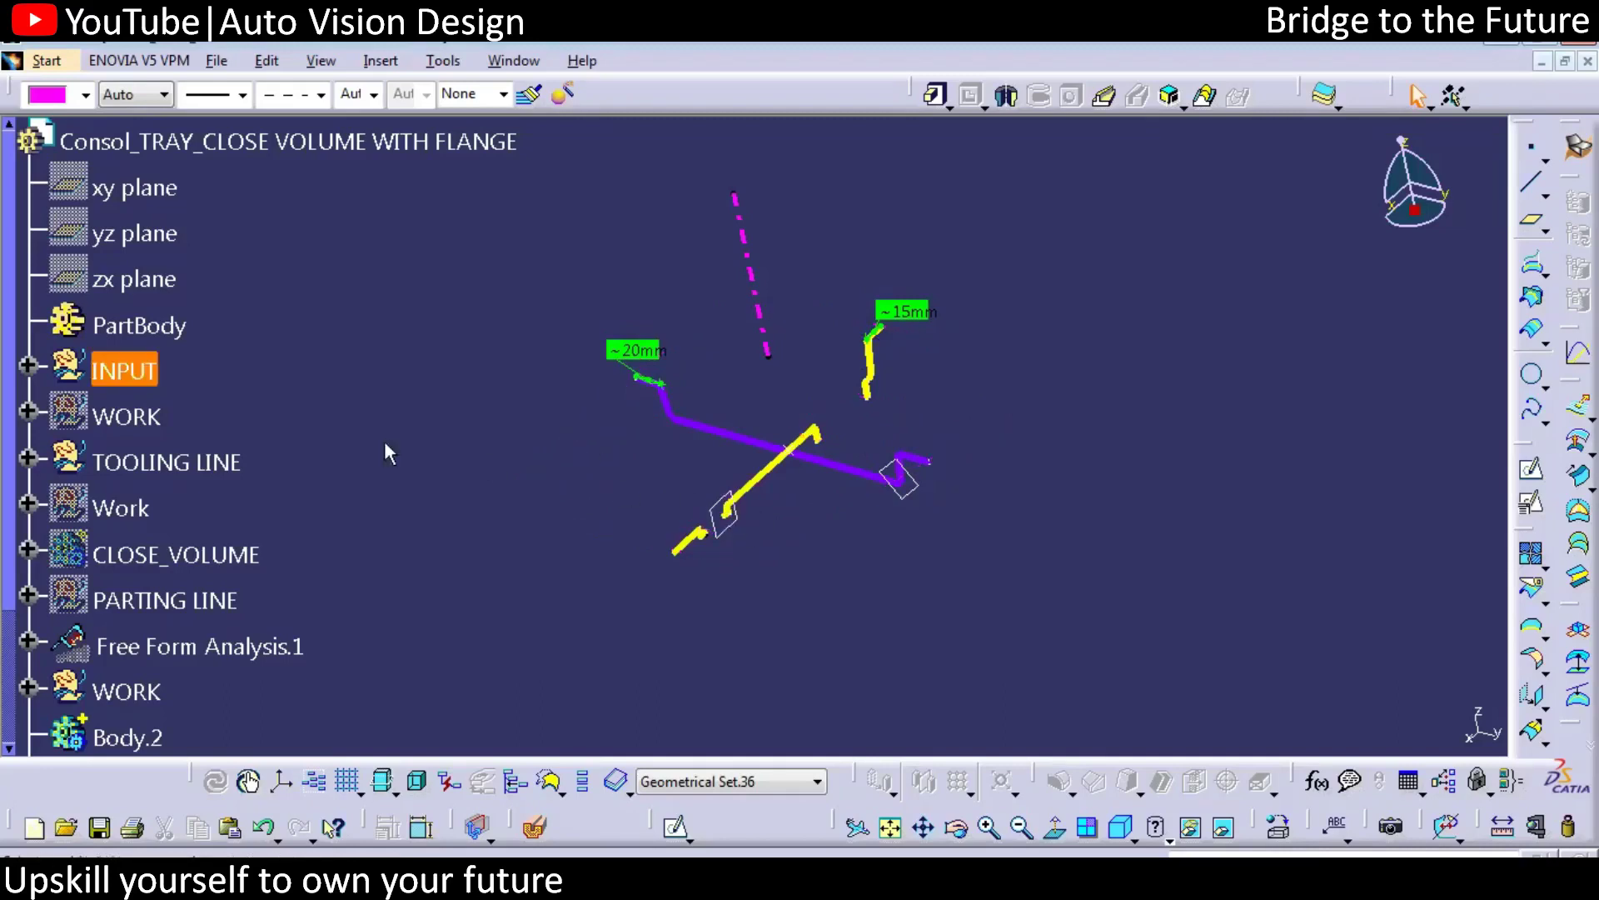
Show all the Surface Week 01 B surfaces in the STUDIO SURFACE set under INPUT
click(30, 366)
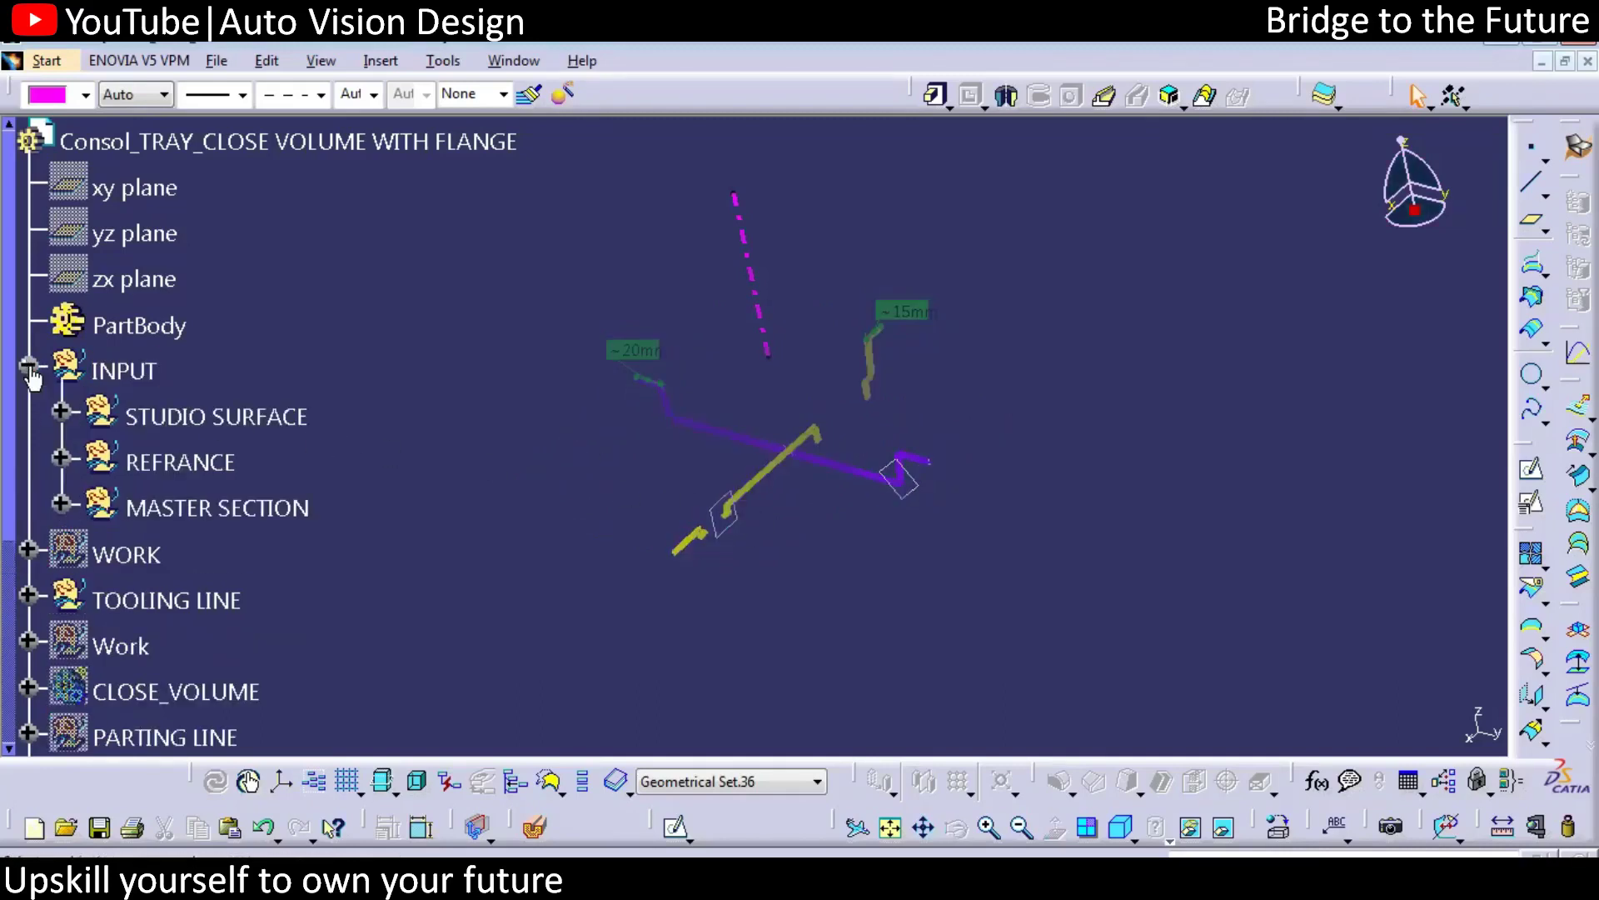
click(61, 411)
click(250, 178)
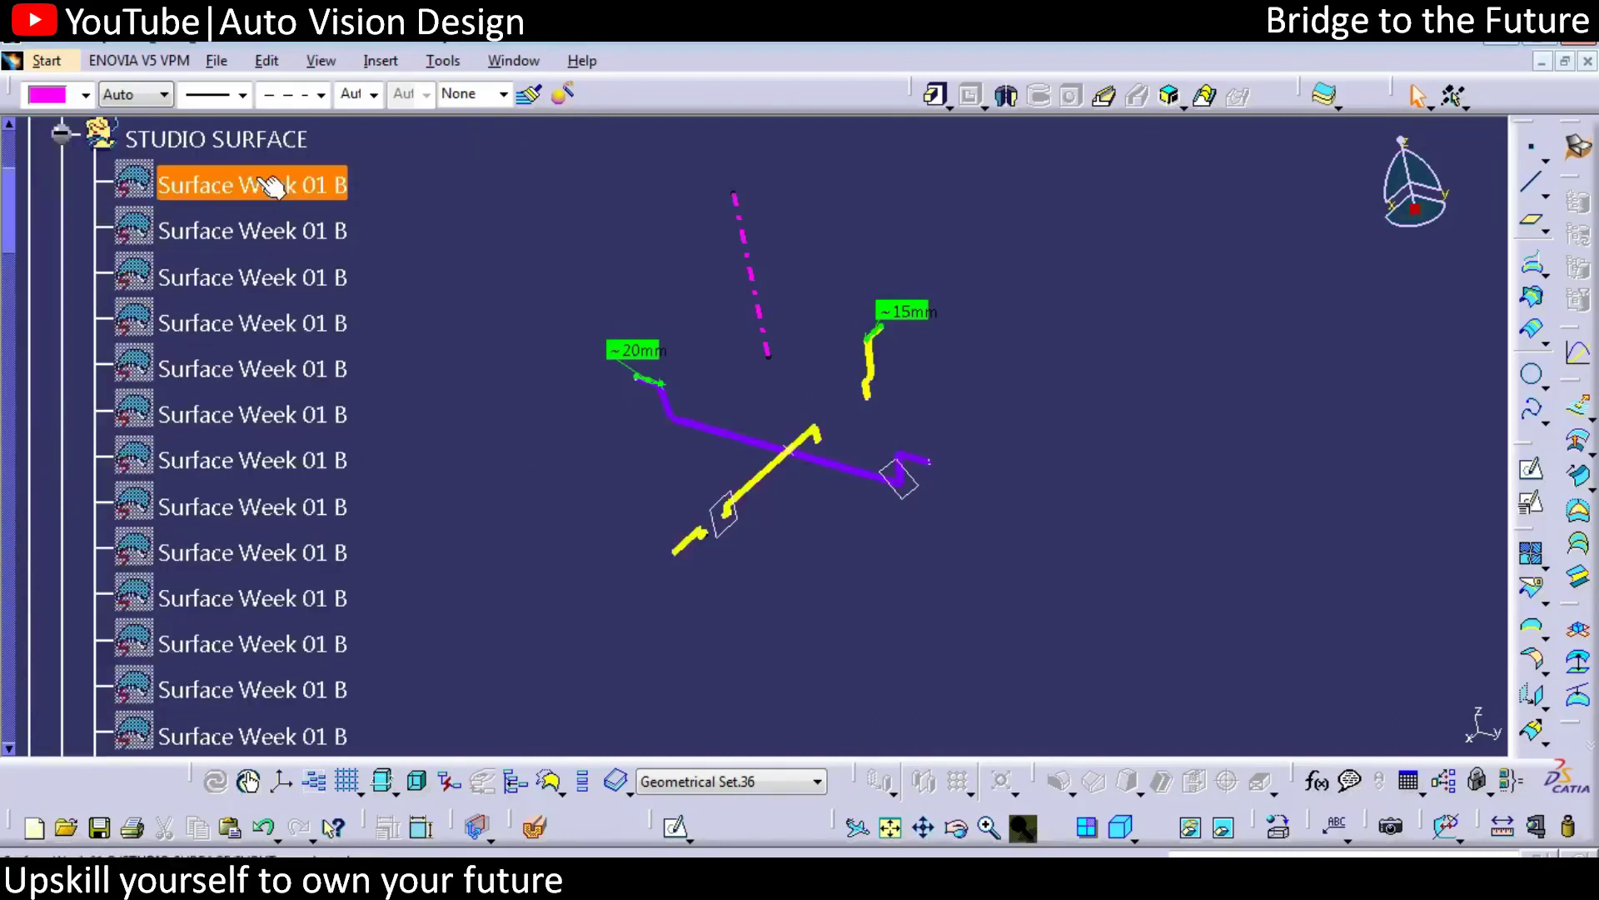
scroll(10, 280, down, 1)
drag(10, 279, 39, 700)
shift+click(293, 280)
right_click(292, 279)
key(h)
drag(10, 658, 11, 150)
click(62, 412)
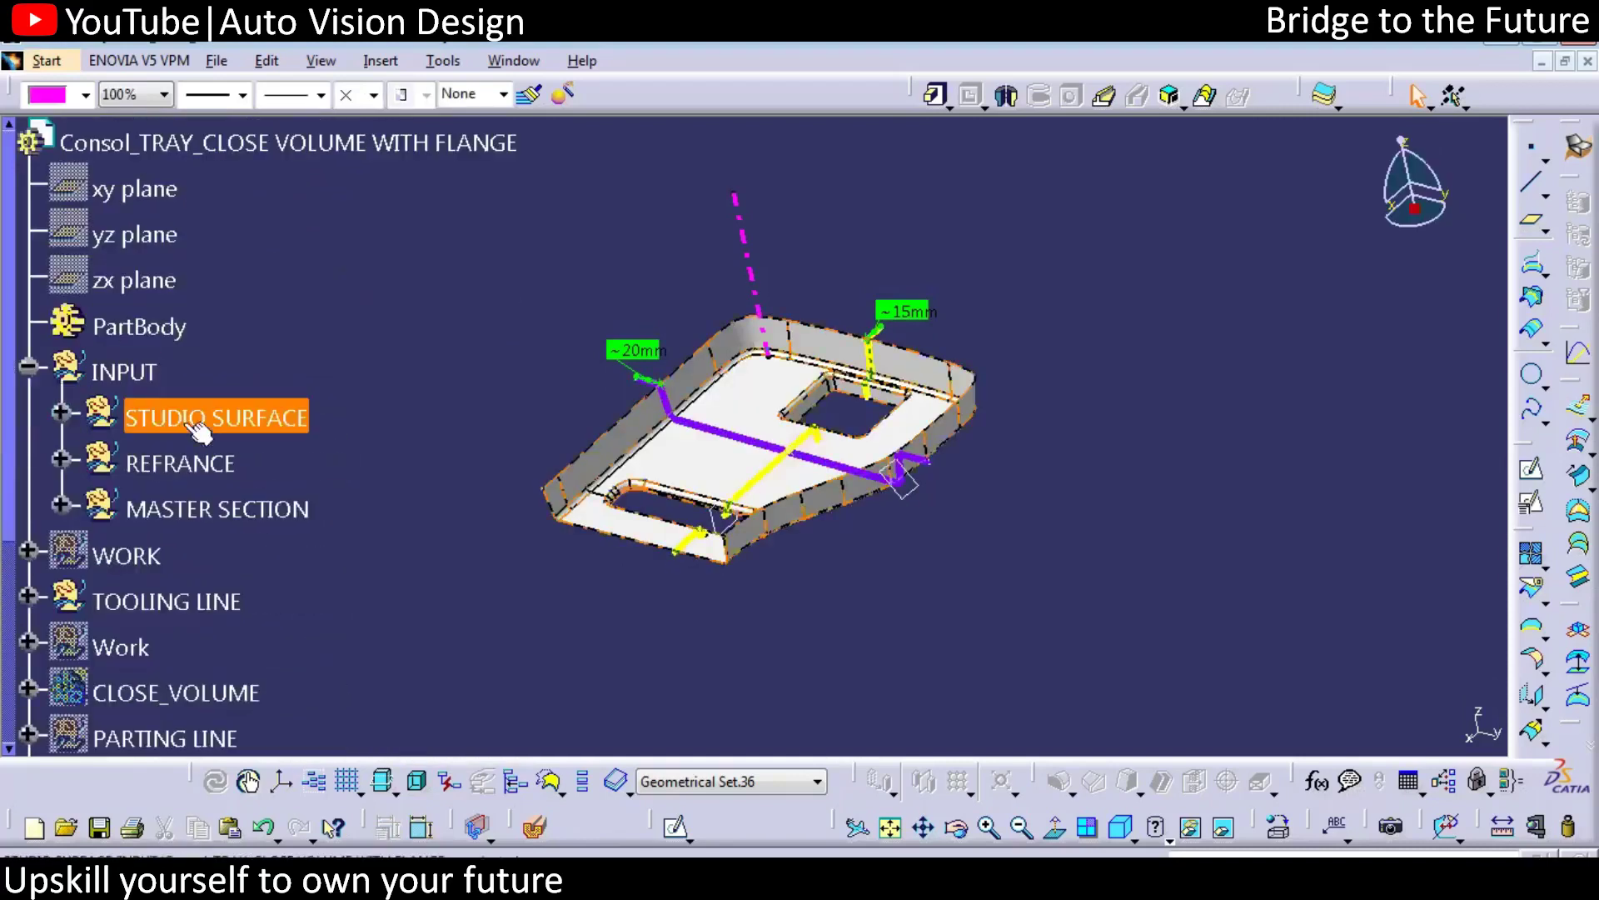
Expand the REFRANCE set, toggle the visibility of Join.1 on and back off, and collapse the set
right_click(208, 463)
click(60, 458)
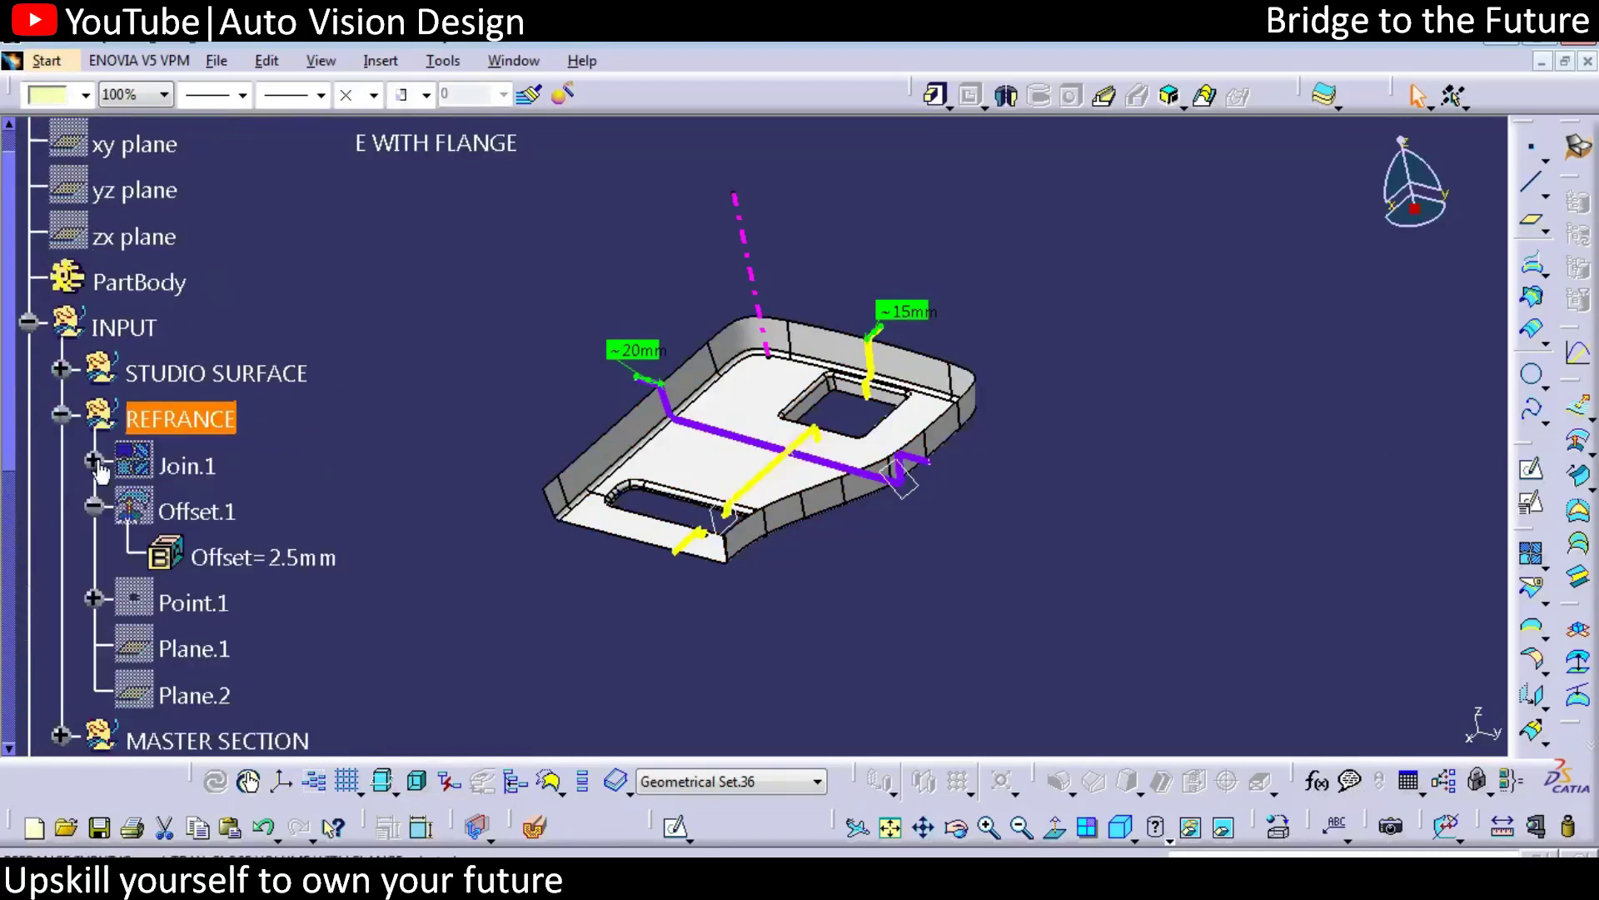
click(184, 467)
right_click(178, 467)
click(179, 467)
right_click(178, 467)
click(180, 467)
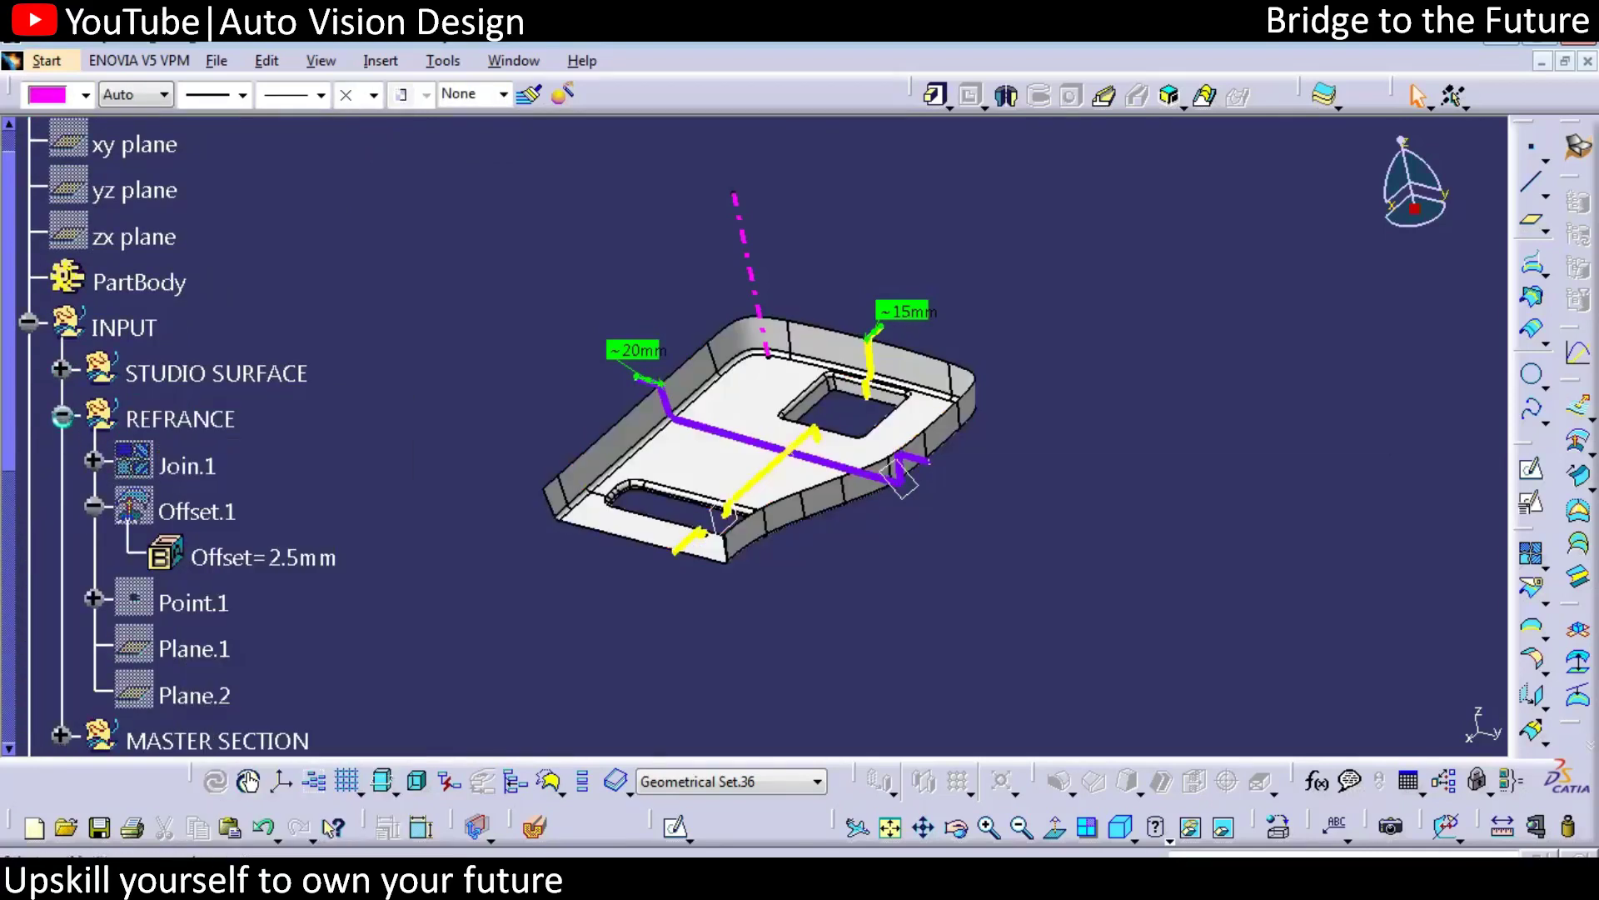
click(61, 414)
Highlight the MASTER SECTION and STUDIO SURFACE sets in the model, and collapse the INPUT set
click(211, 464)
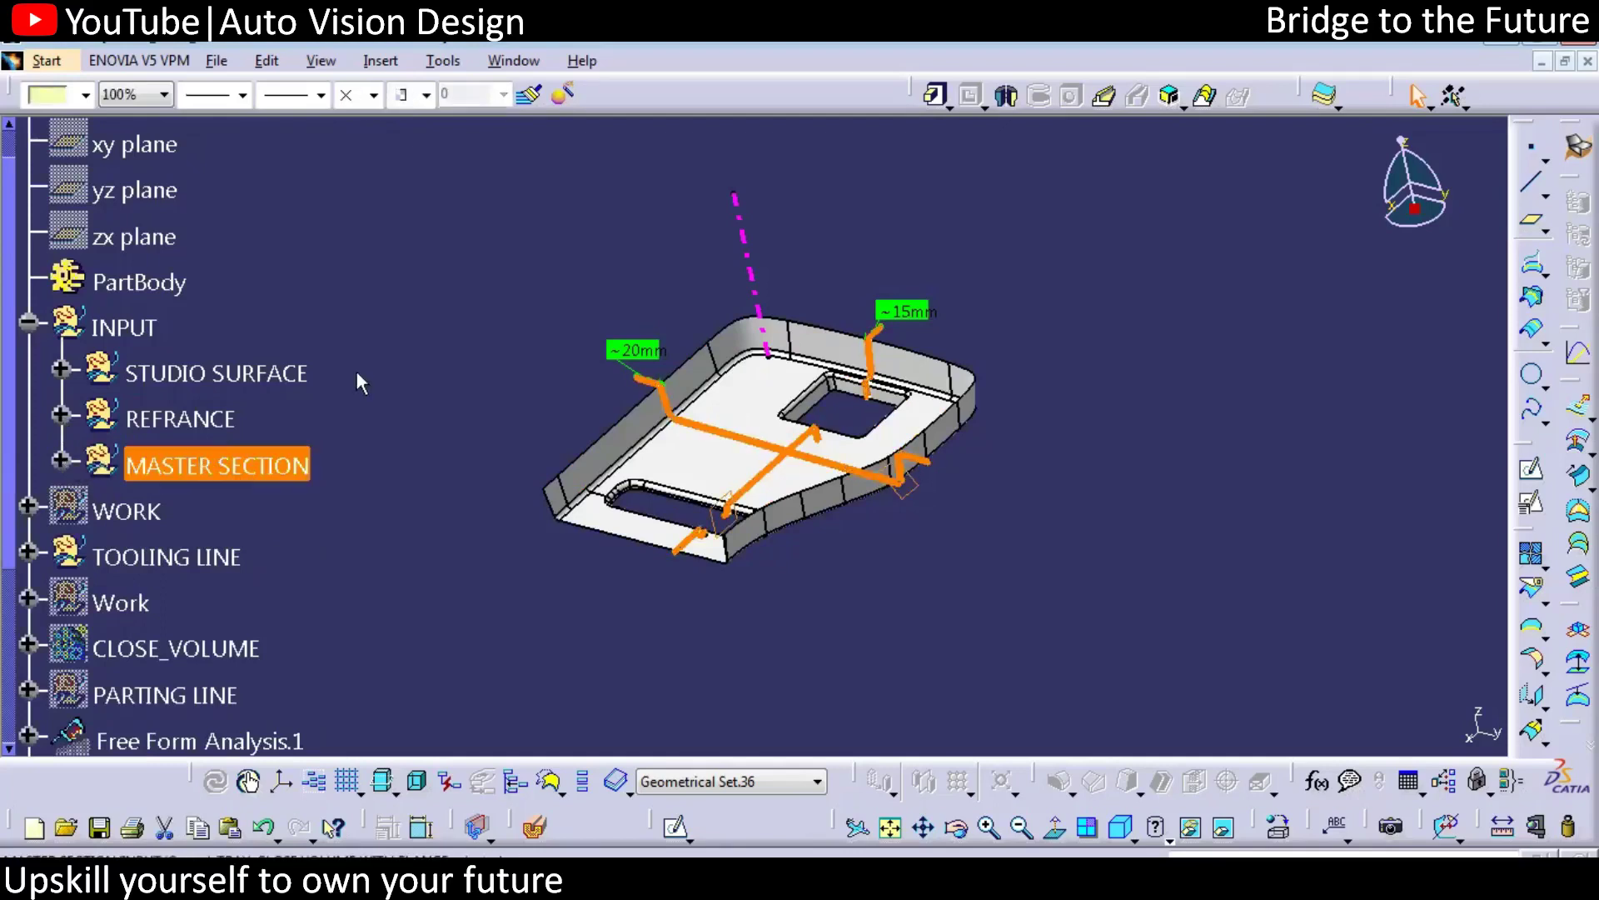
ctrl+click(223, 372)
middle_drag(504, 405, 621, 242)
click(625, 243)
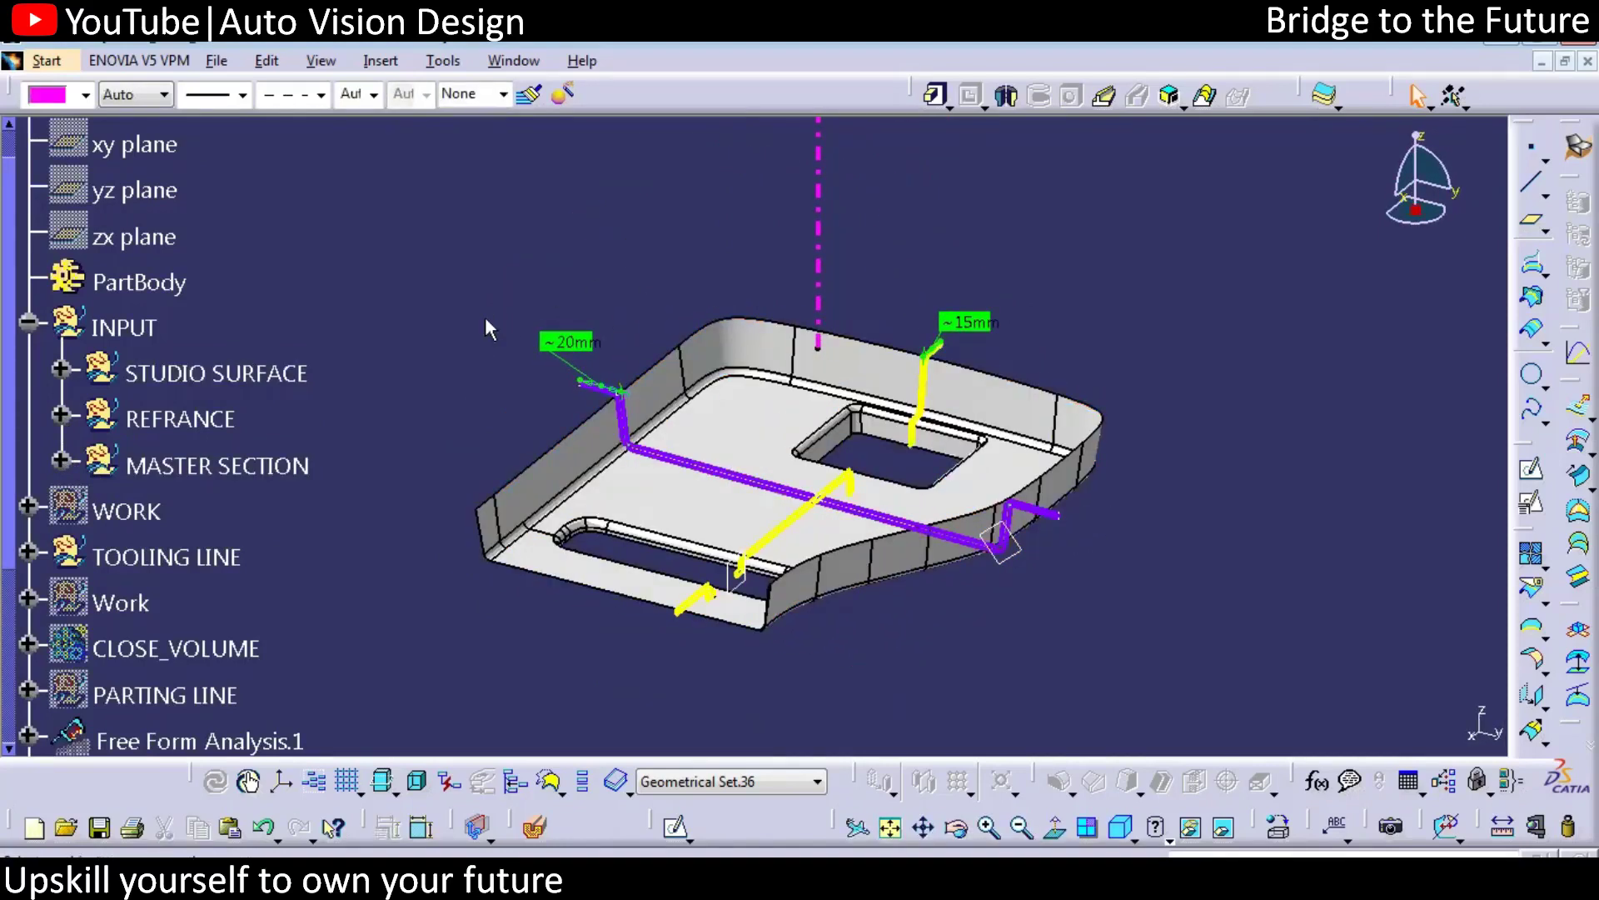
click(28, 322)
scroll(83, 317, up, 2)
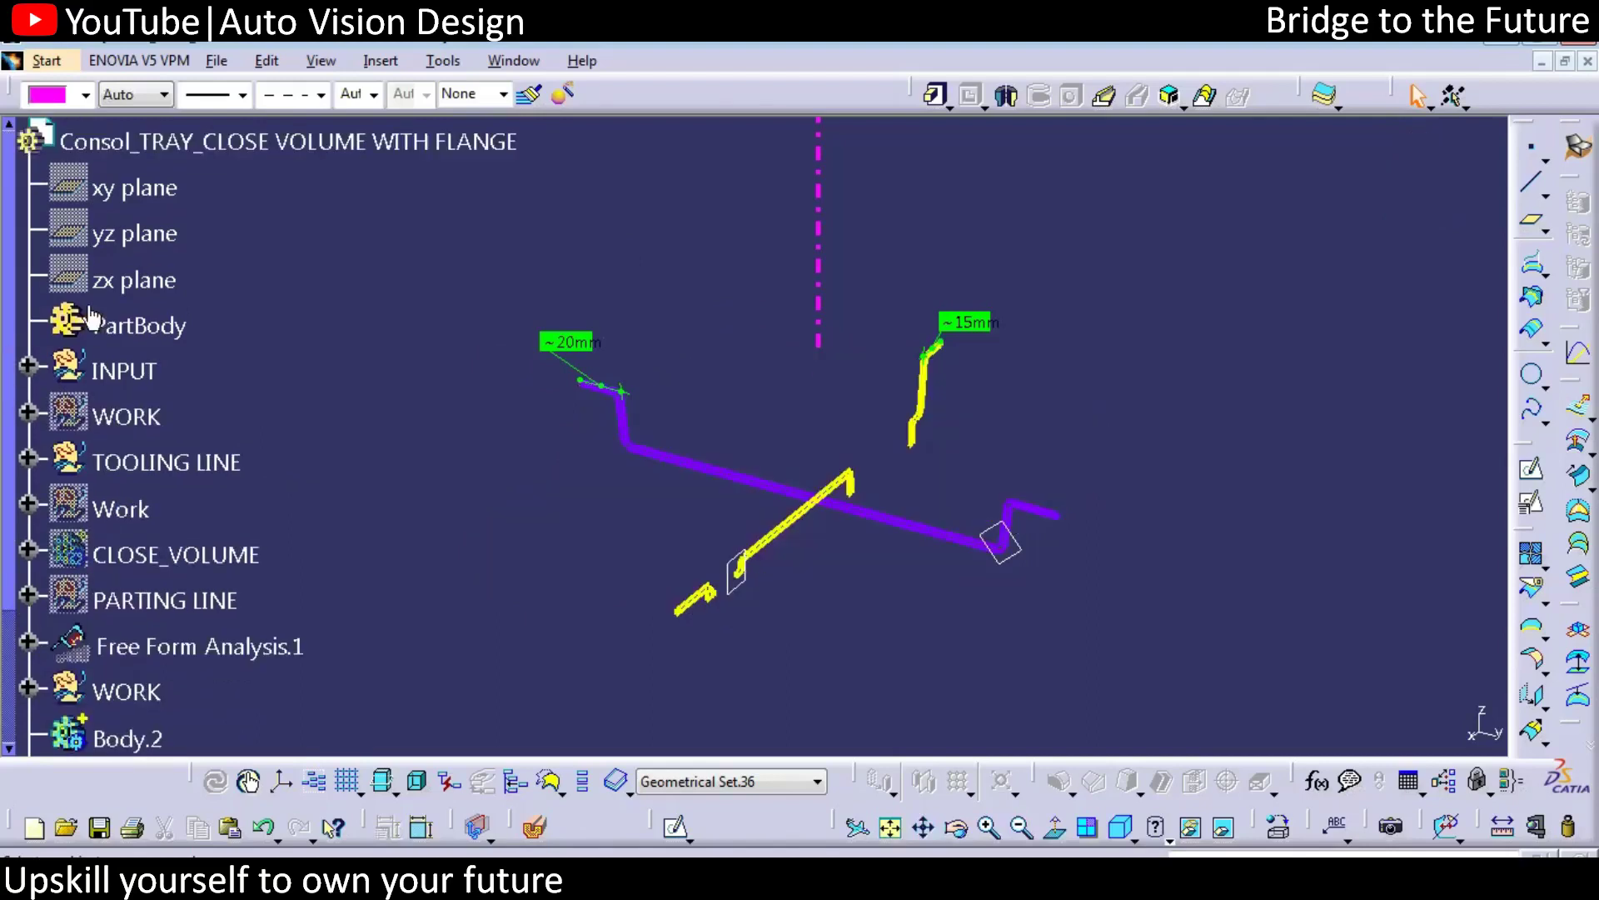
Examine how the purple and yellow master sections follow the tray's floor, side walls and outer flange
middle_drag(512, 415, 690, 427)
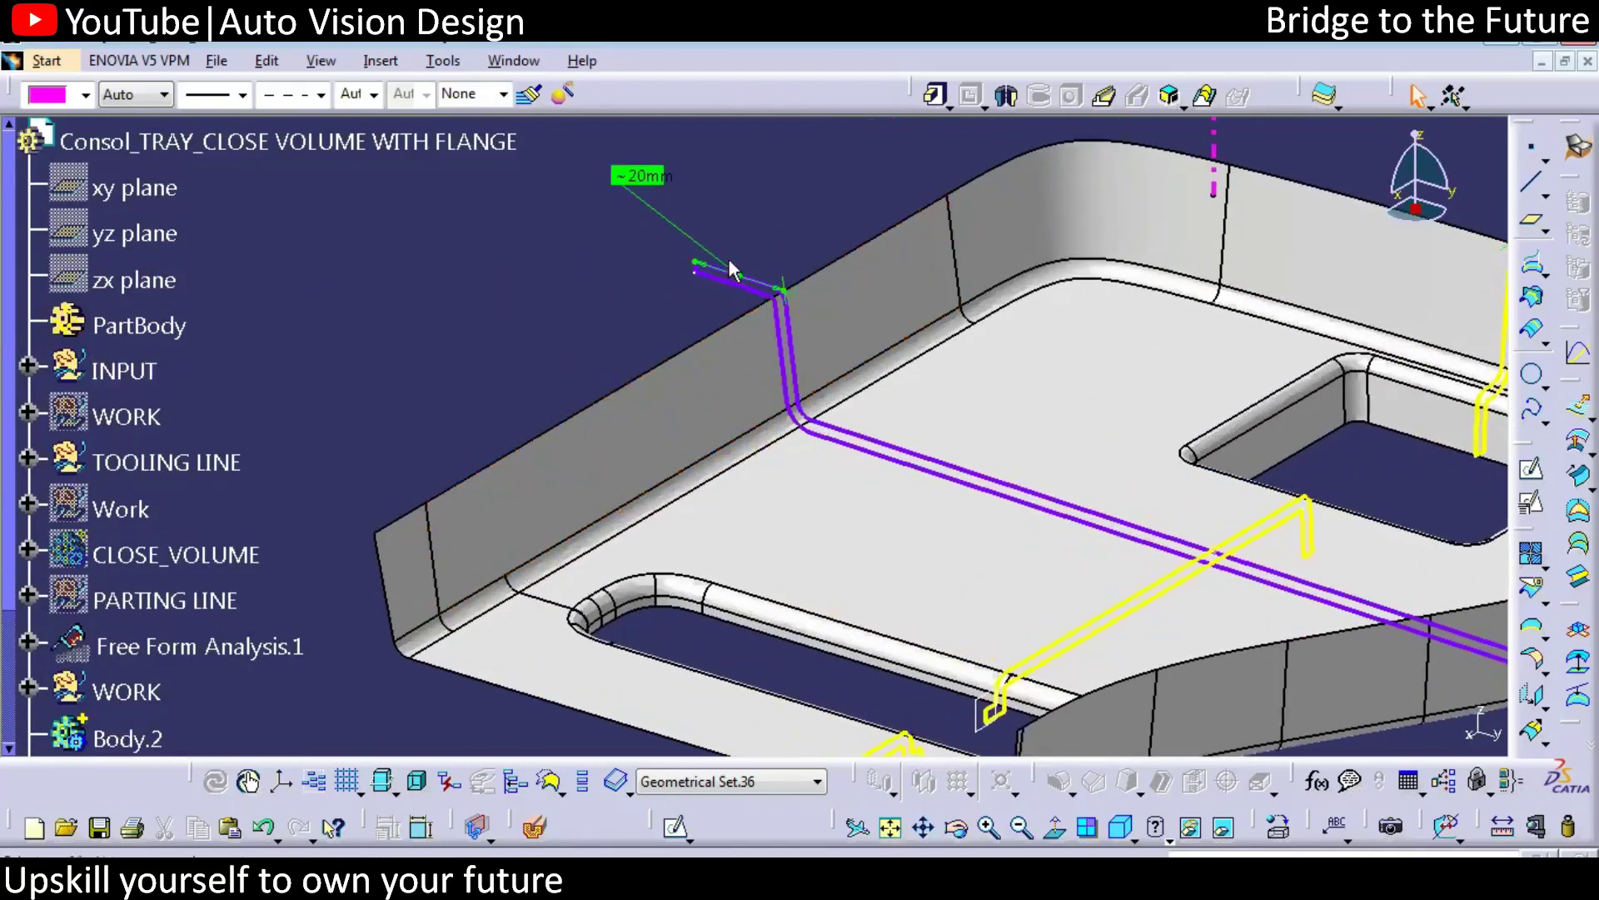
middle_drag(933, 506, 973, 457)
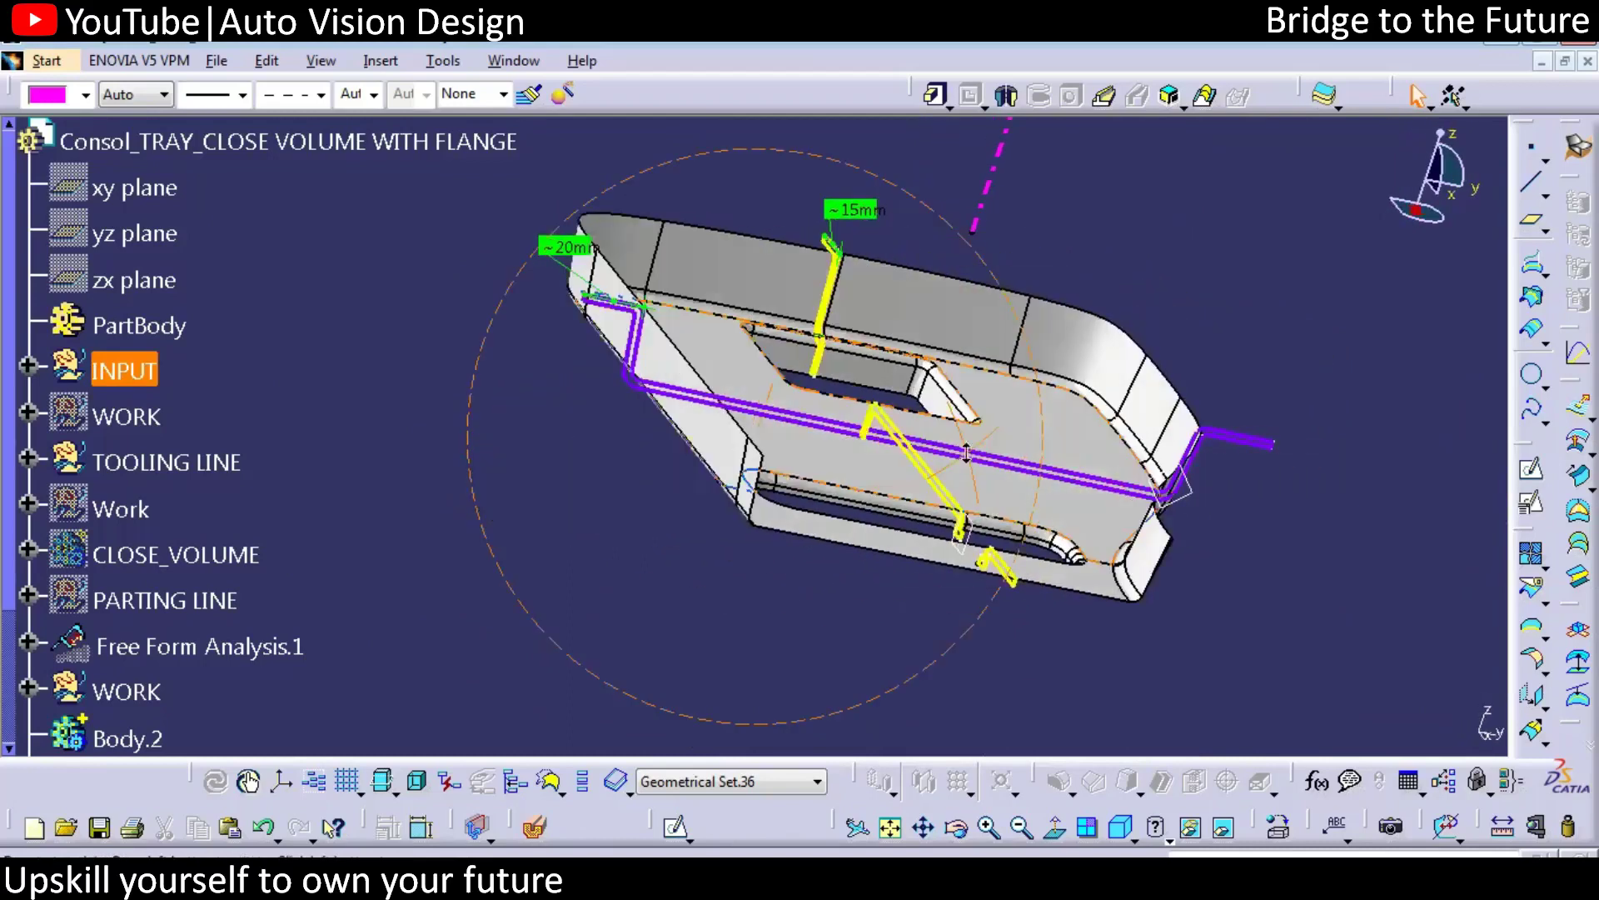
middle_drag(582, 485, 927, 168)
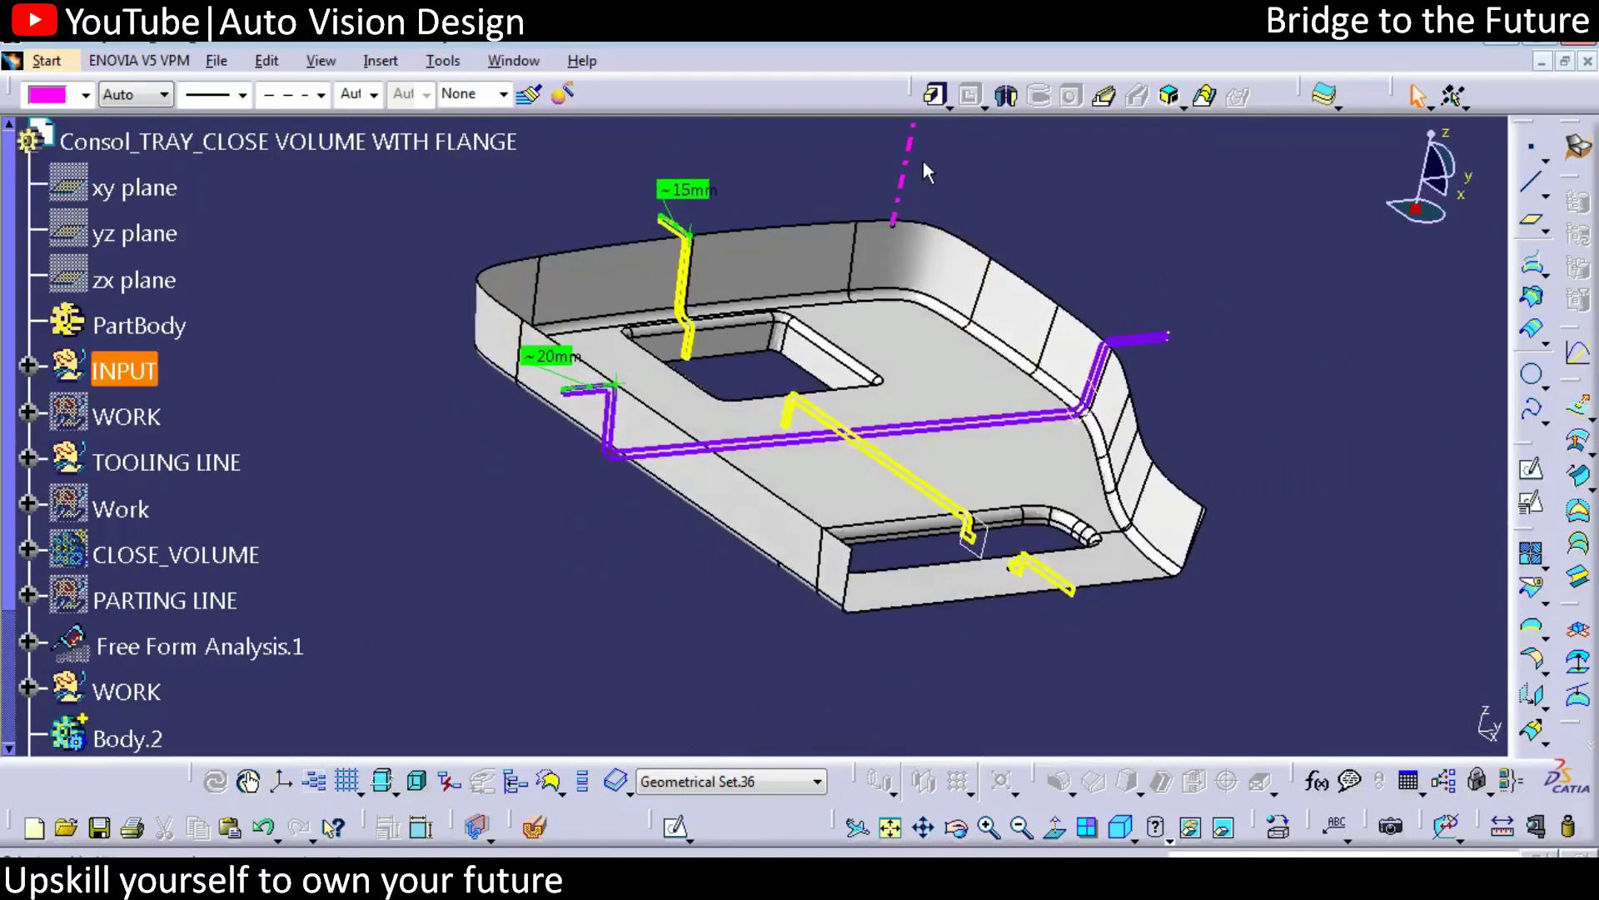
middle_drag(1060, 204, 996, 504)
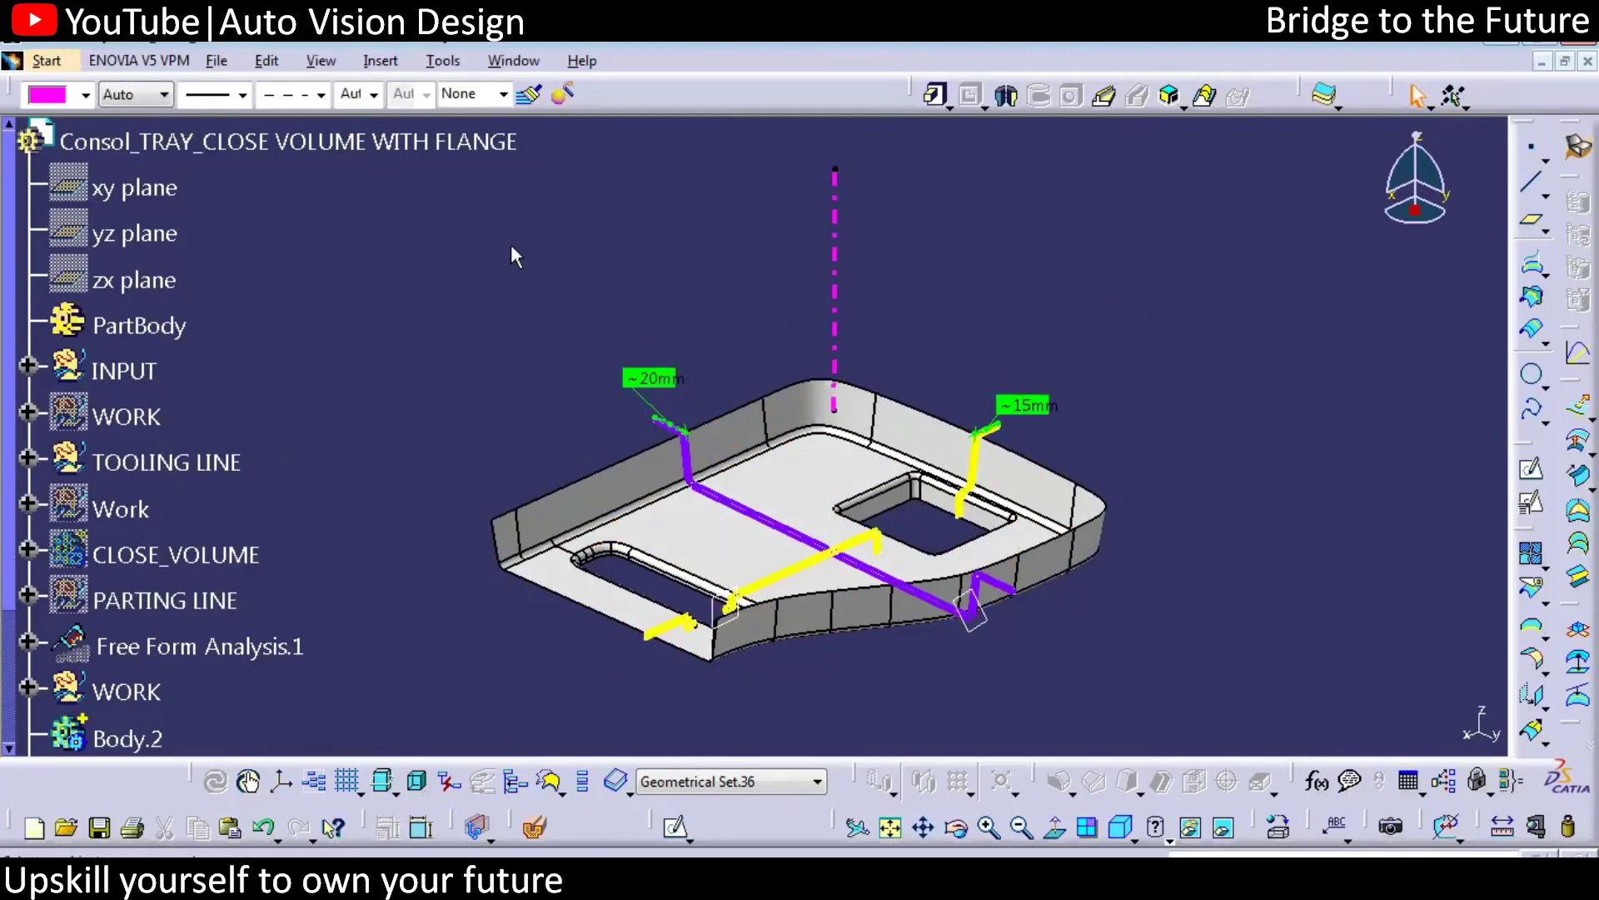
drag(412, 185, 1249, 713)
click(1252, 658)
middle_drag(1203, 598, 1197, 633)
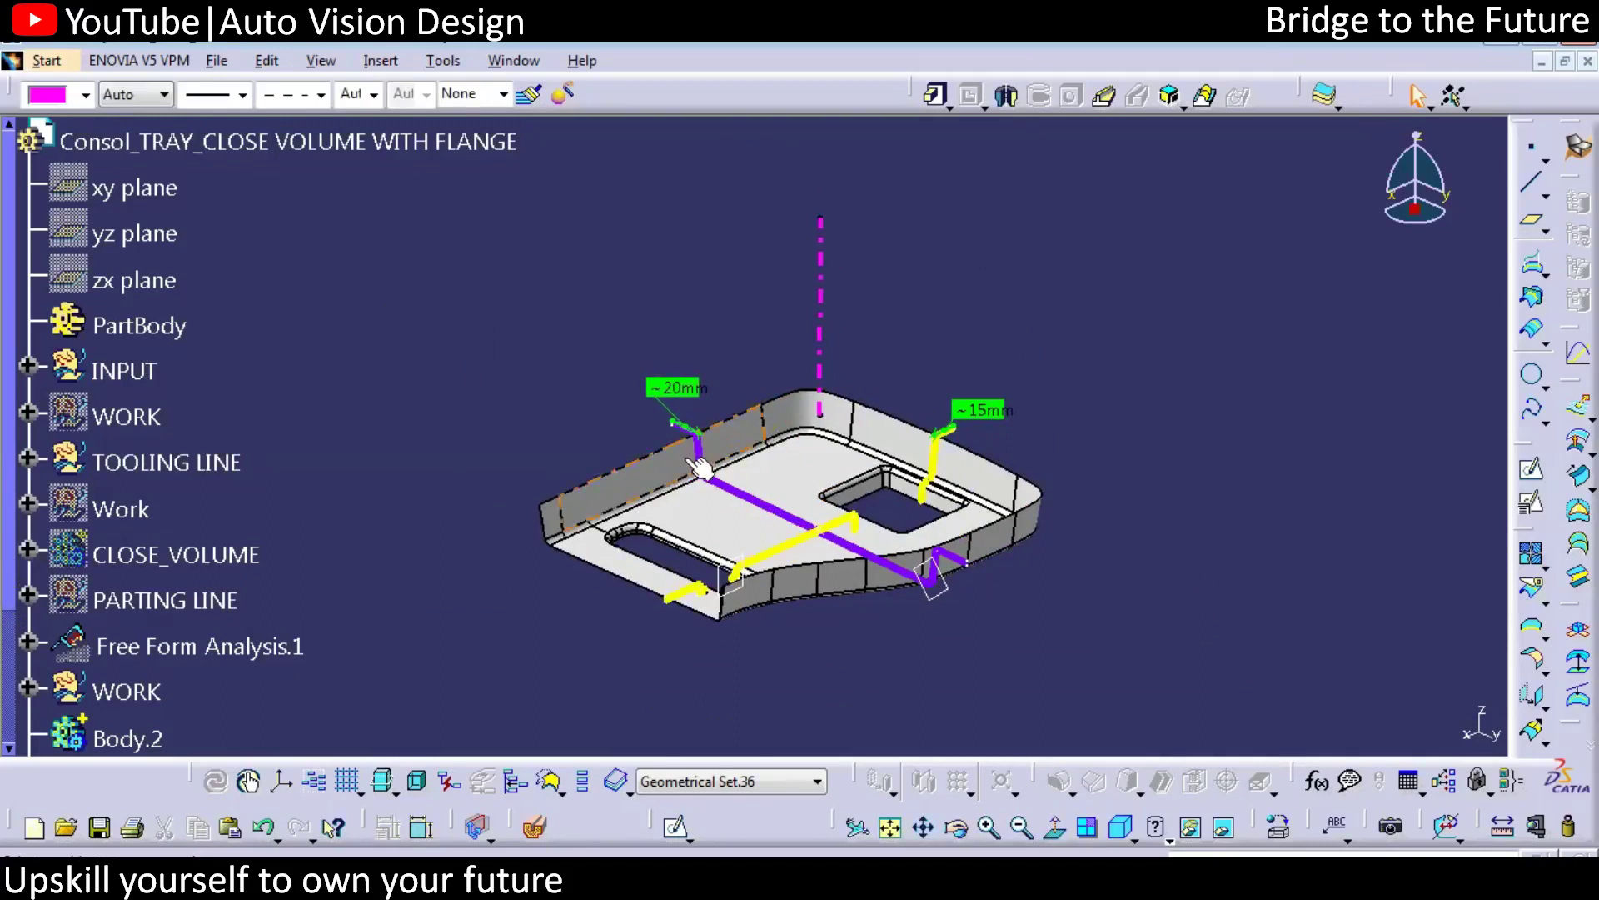
click(685, 429)
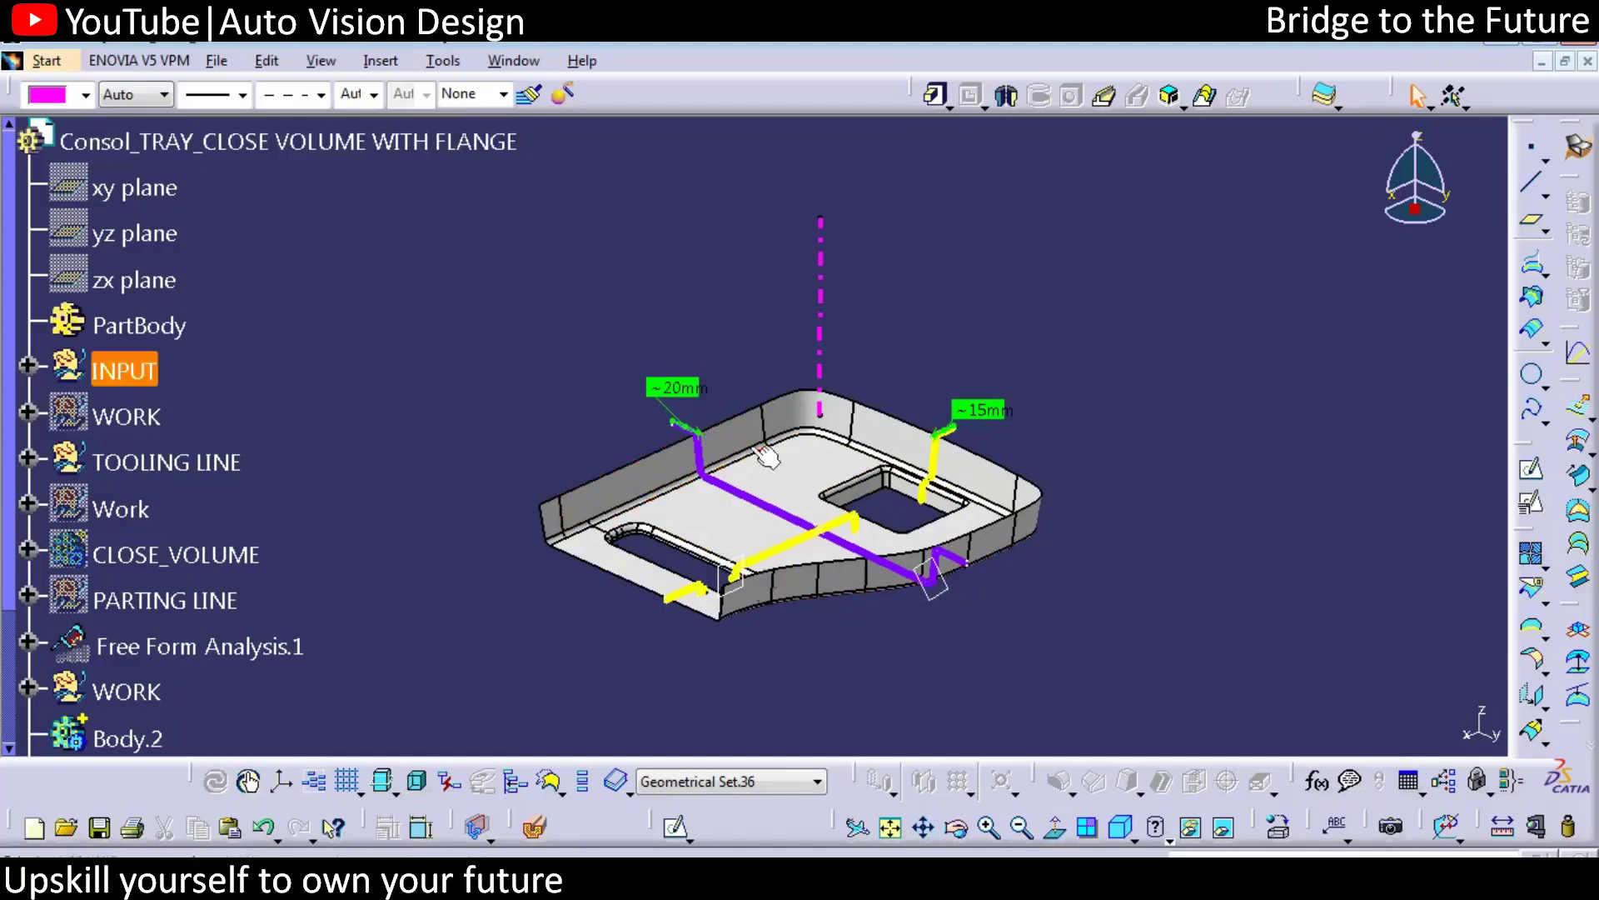
click(812, 470)
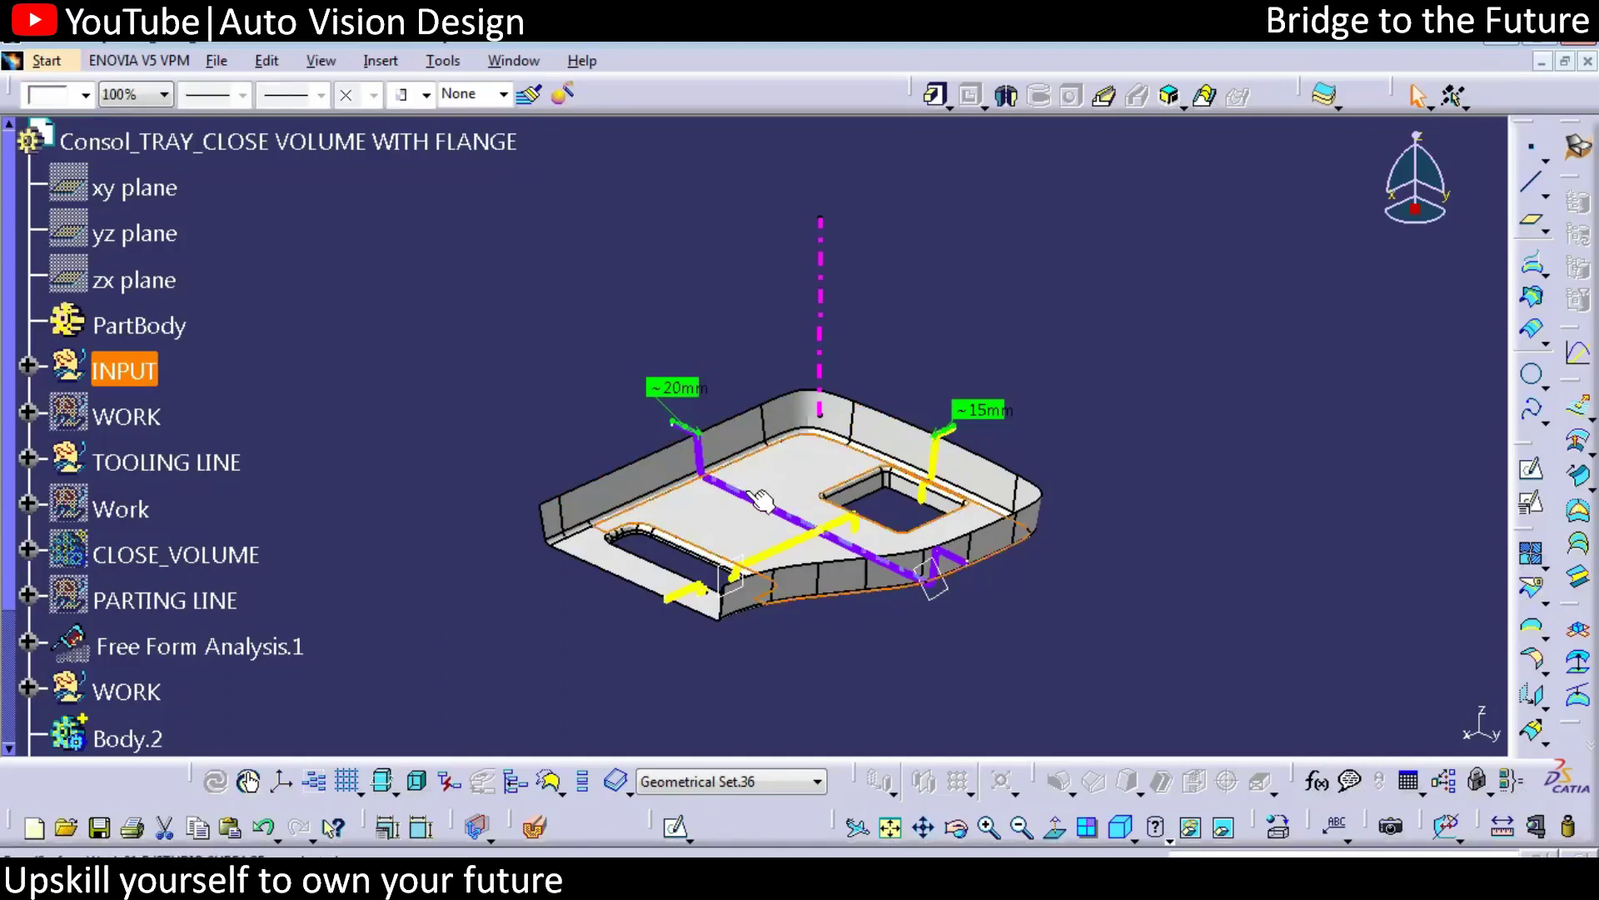
click(458, 396)
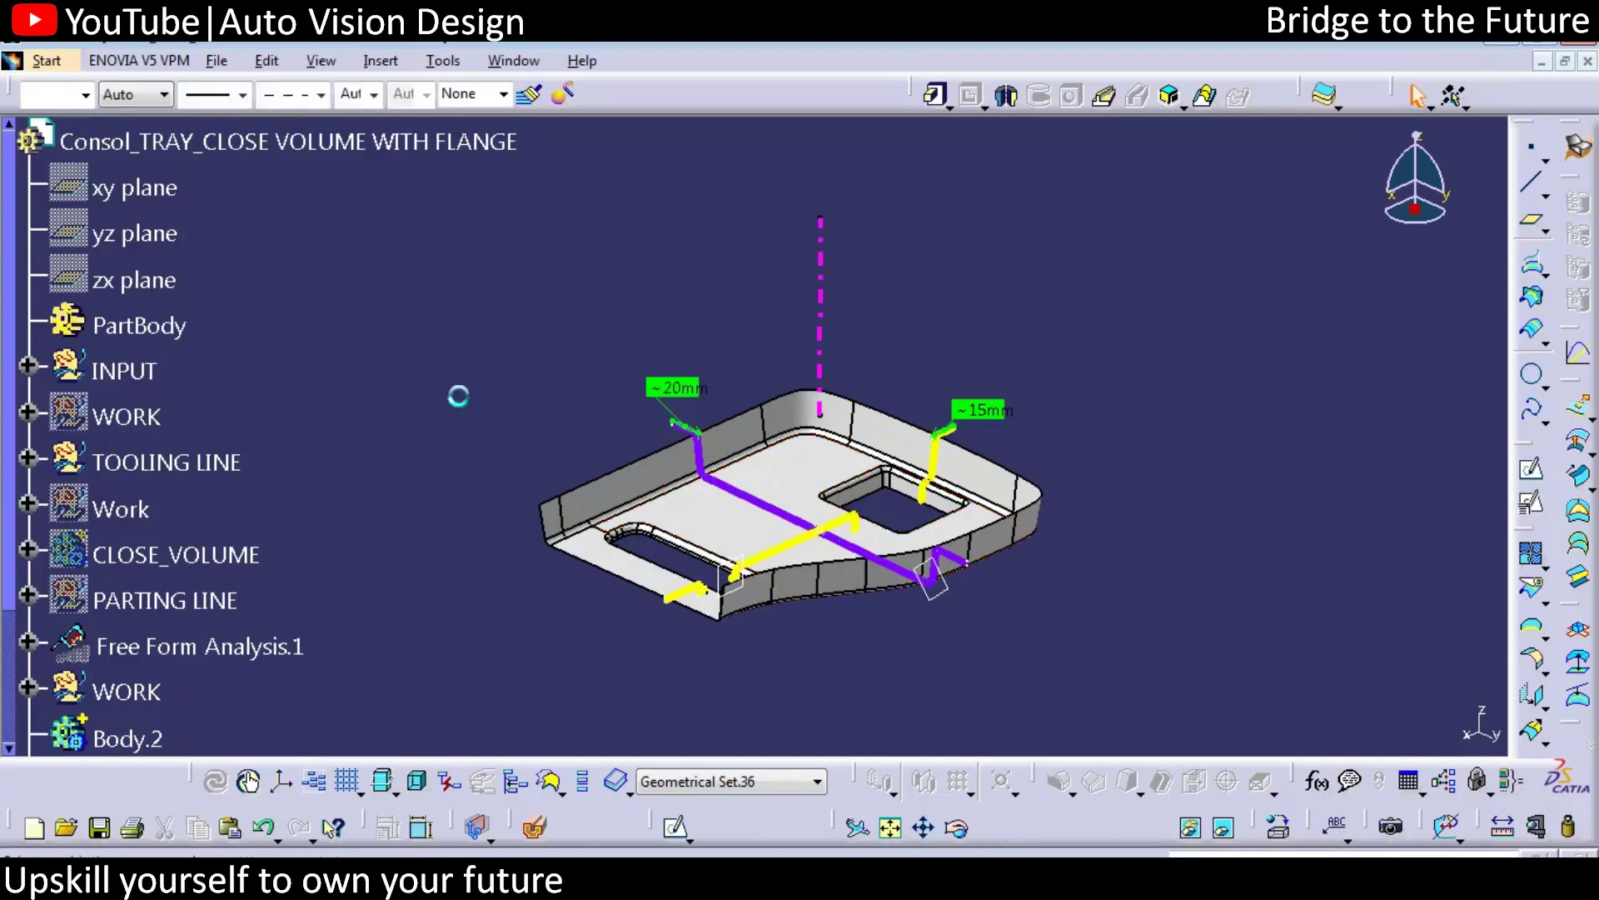
click(643, 469)
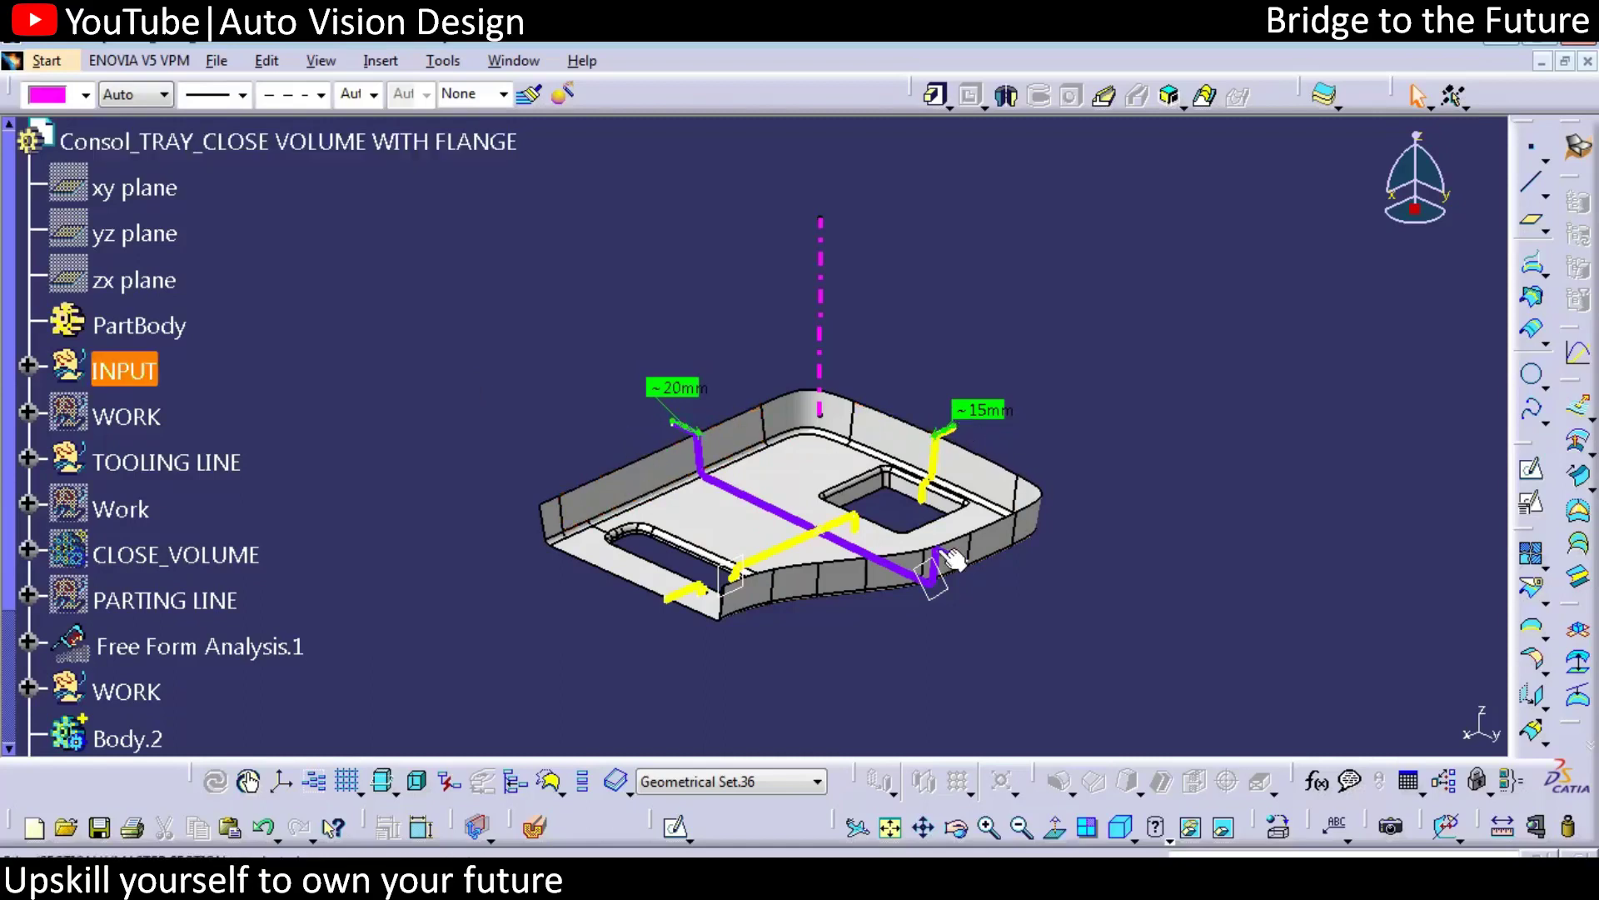
click(1031, 560)
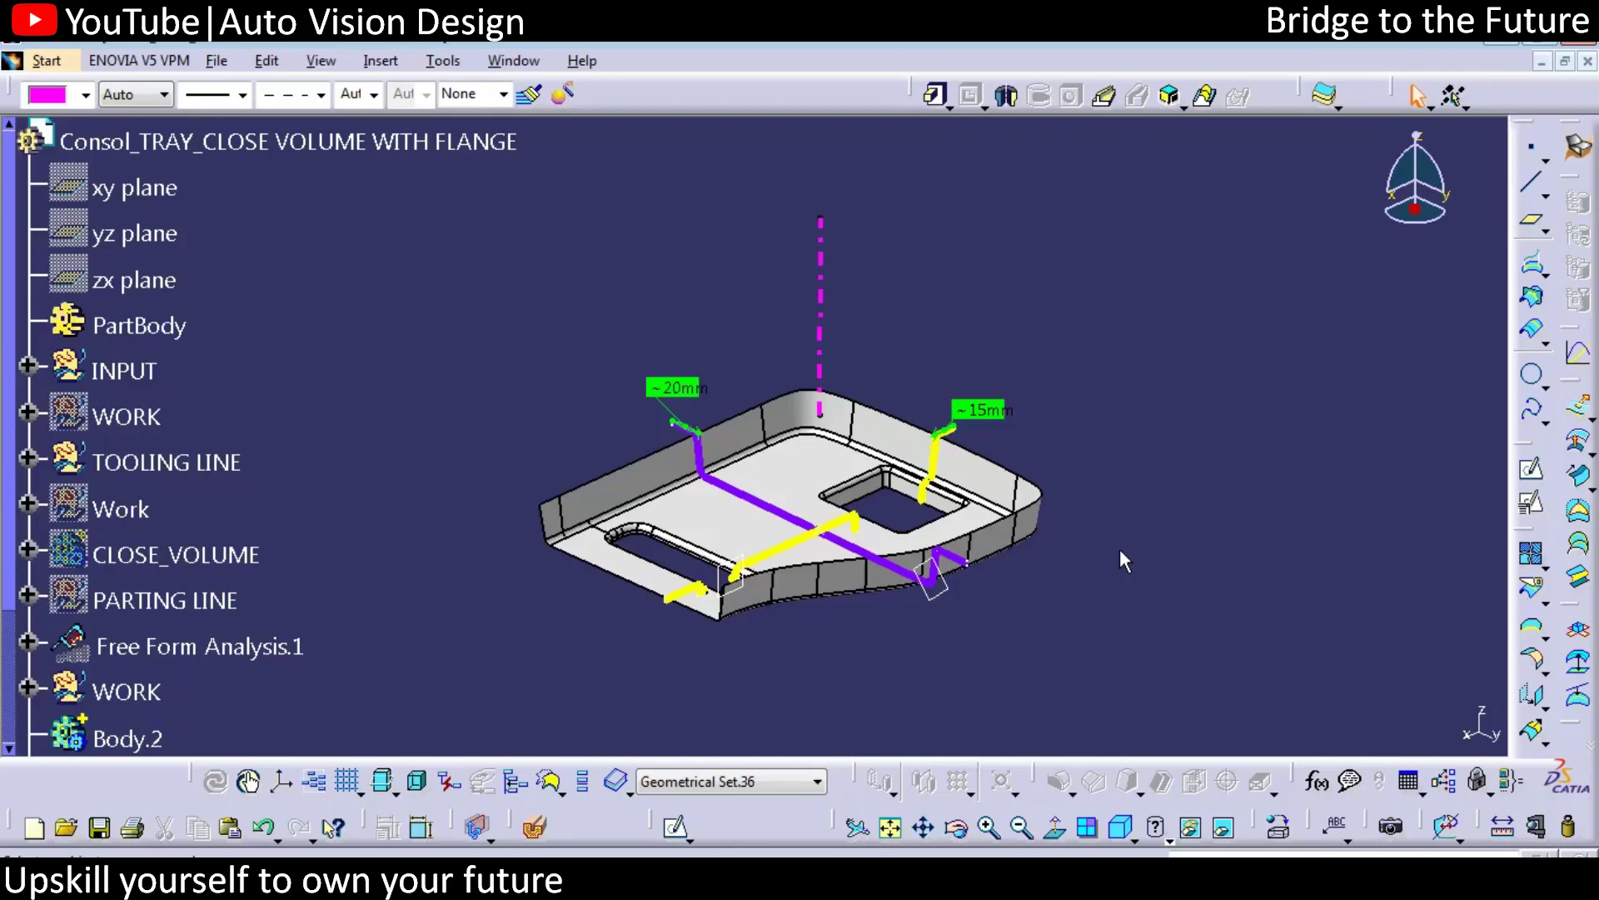
middle_drag(875, 600, 846, 617)
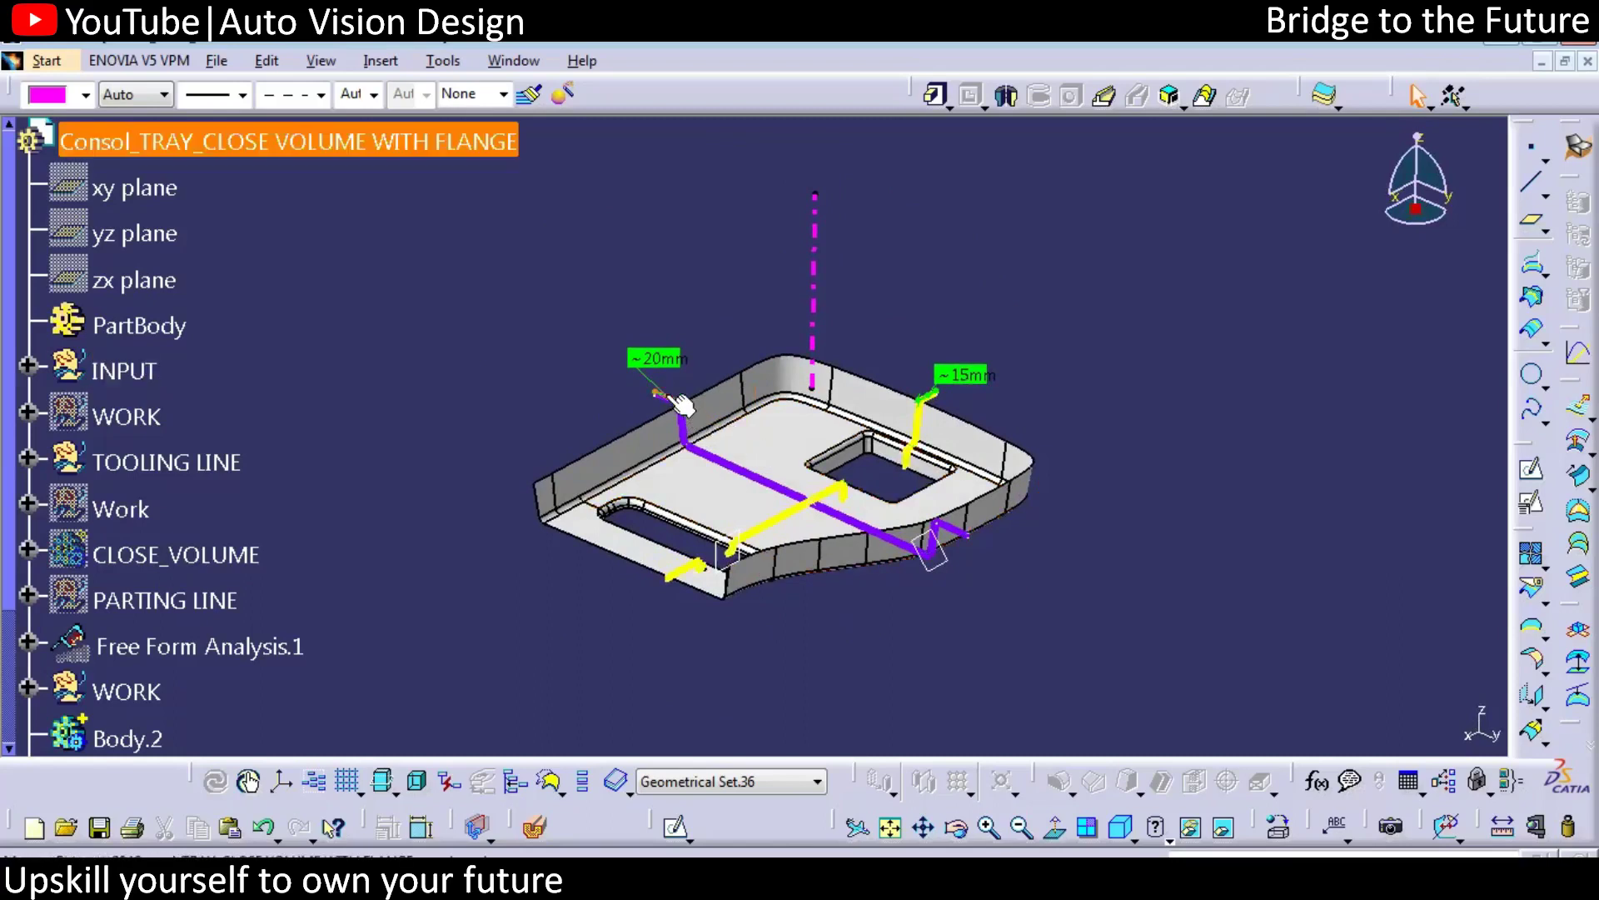
middle_drag(1052, 498, 850, 630)
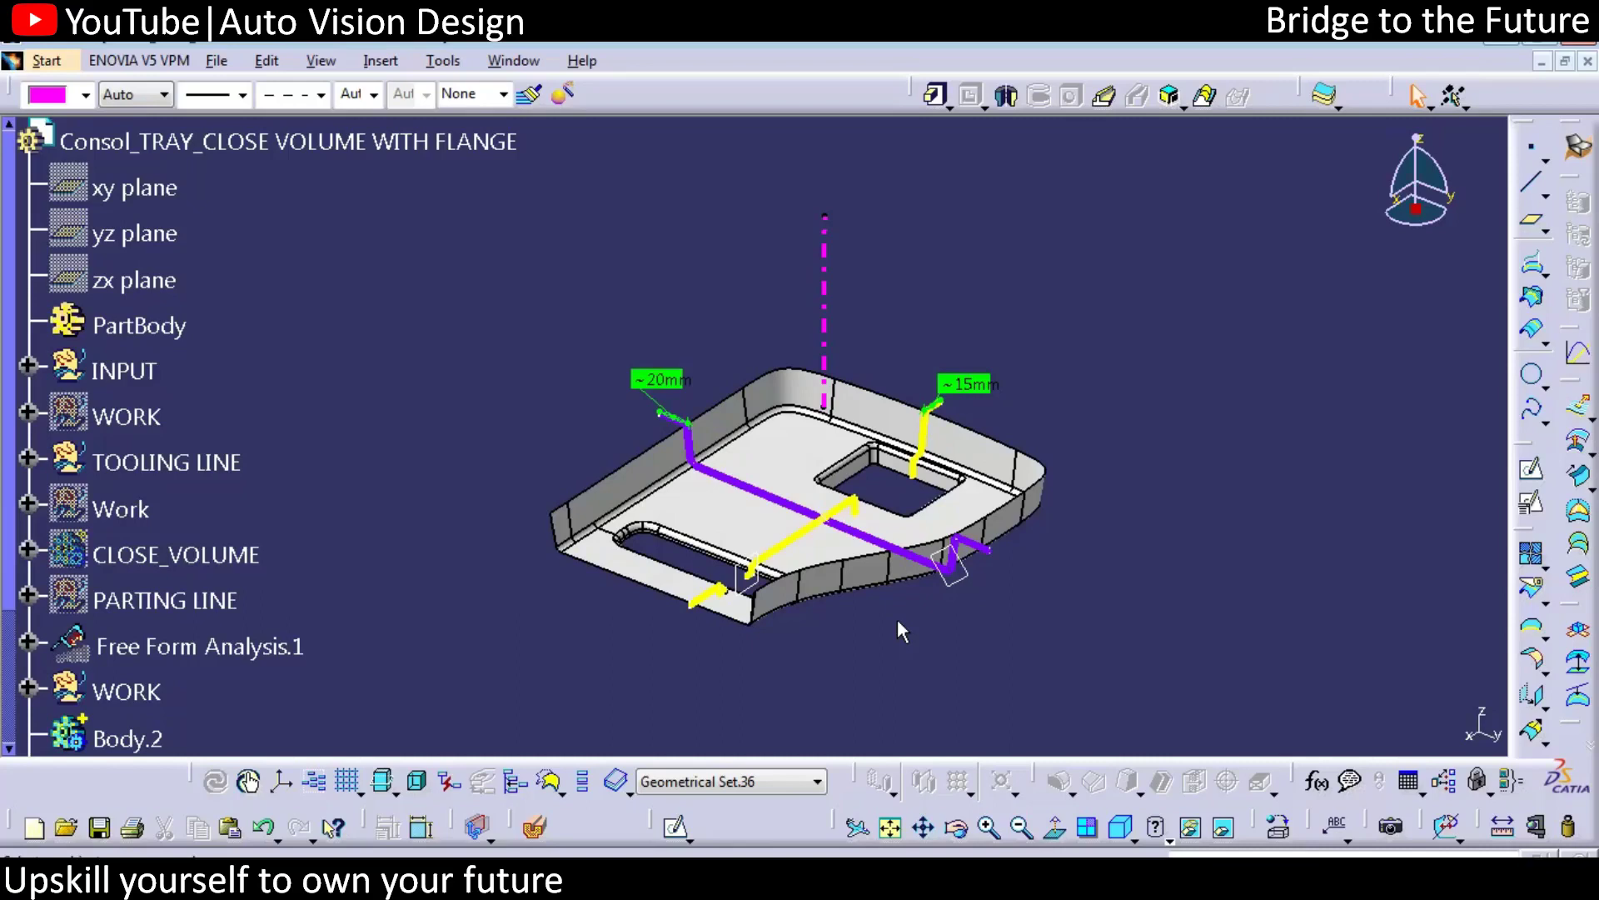
Compare the flange widths drawn in the master sections around the tray's upper wall edge
middle_drag(715, 496, 759, 483)
click(745, 134)
click(758, 330)
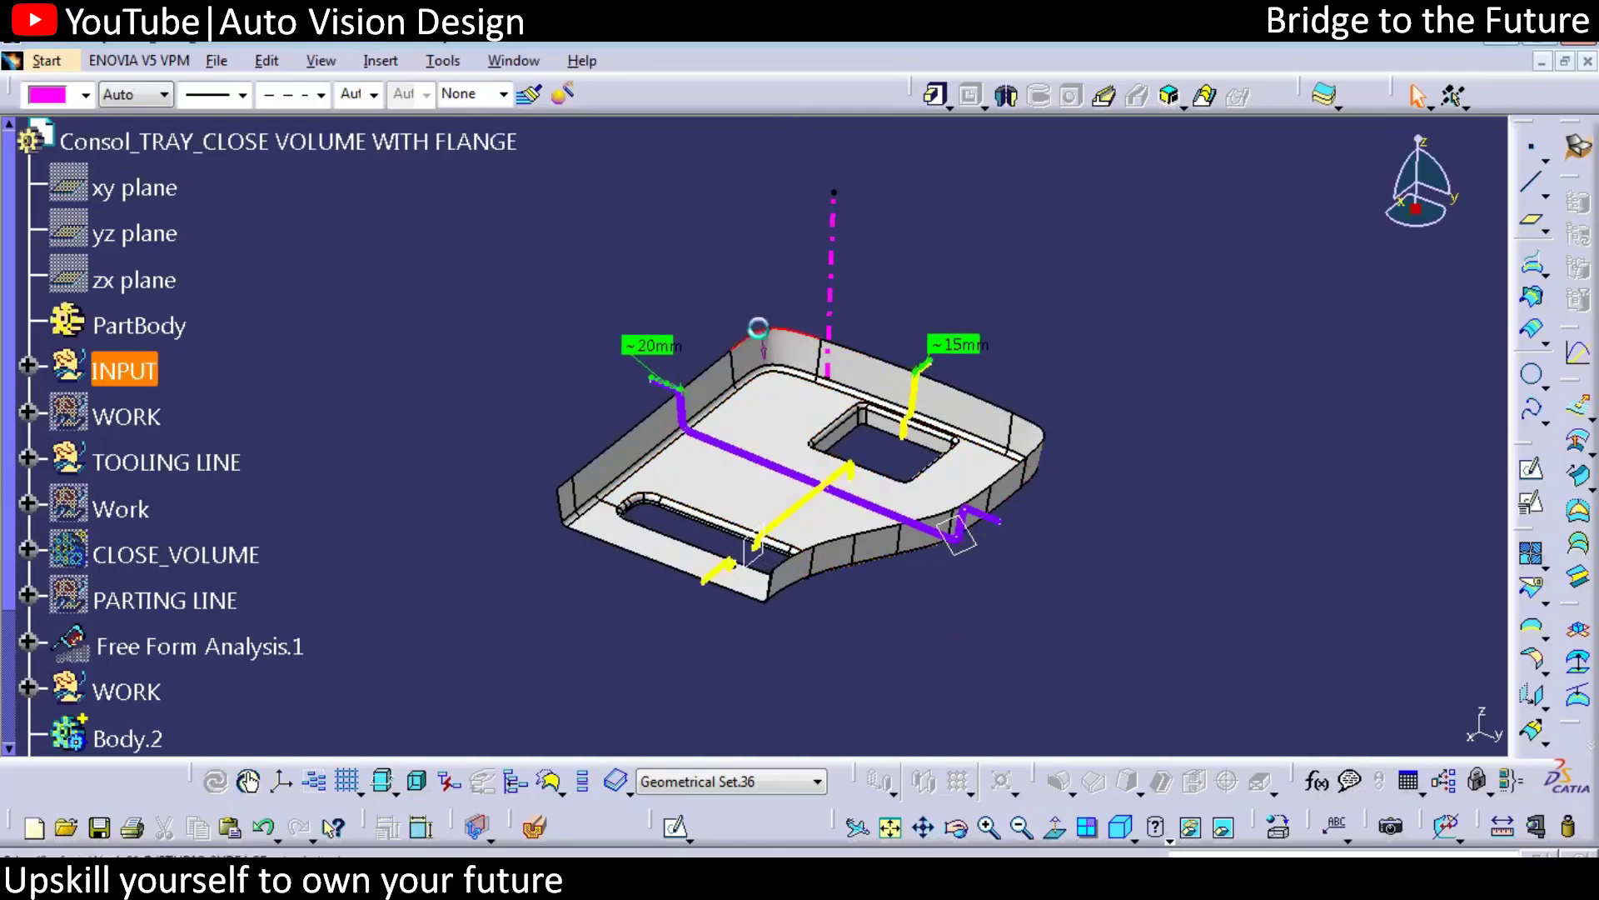
middle_drag(586, 403, 673, 382)
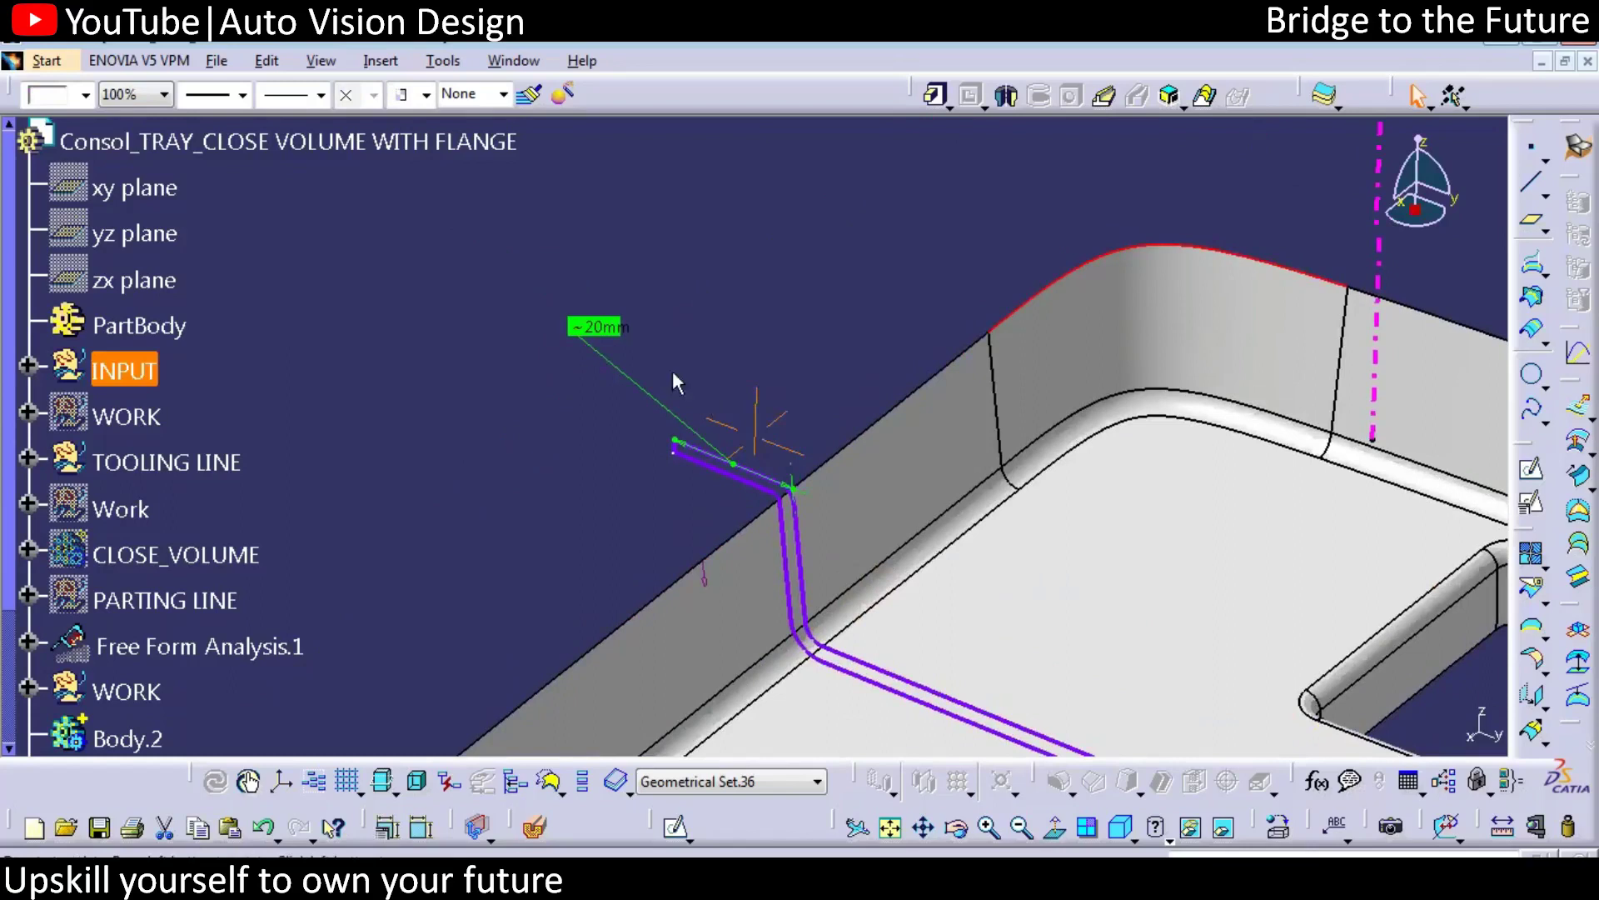
click(609, 335)
middle_drag(958, 461, 603, 524)
scroll(872, 310, up, 3)
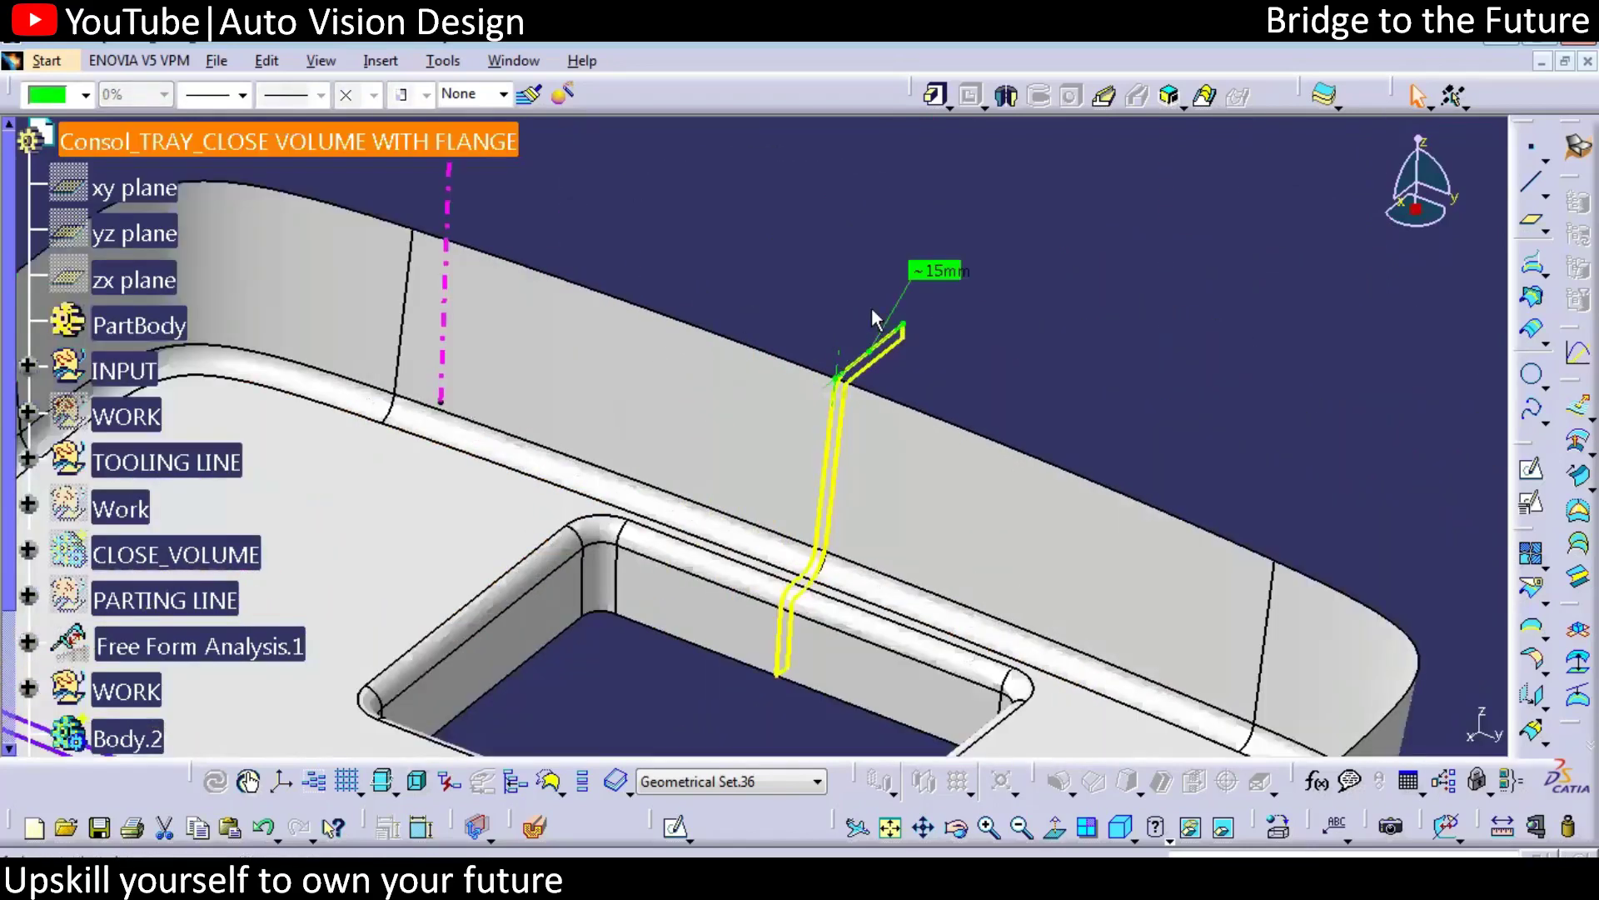
scroll(907, 356, down, 3)
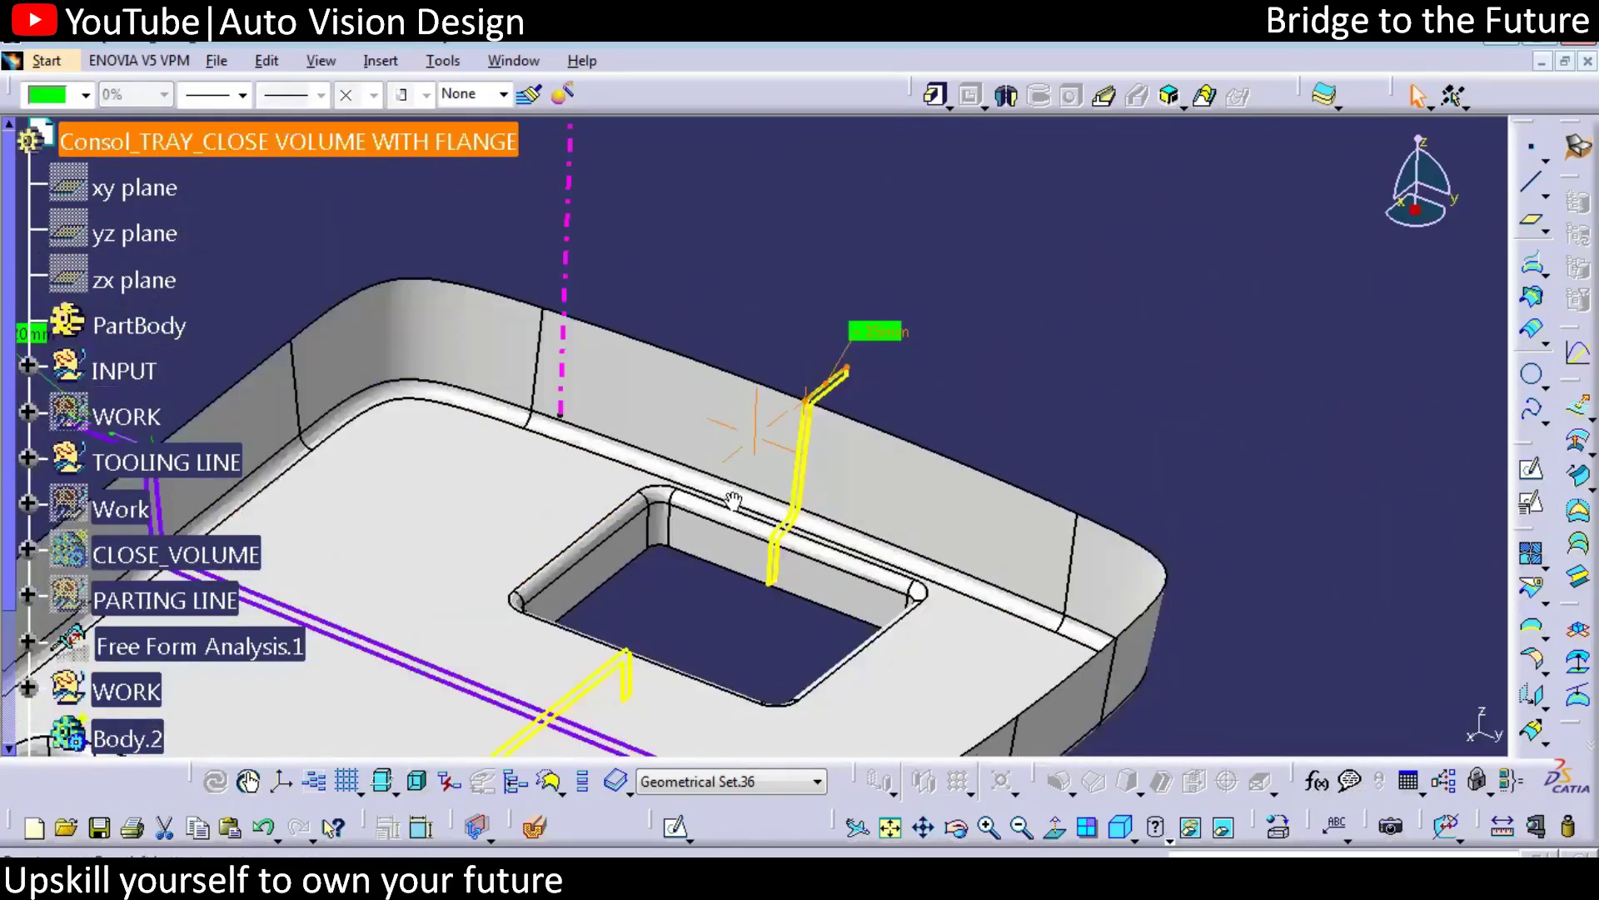
middle_drag(850, 589, 1076, 583)
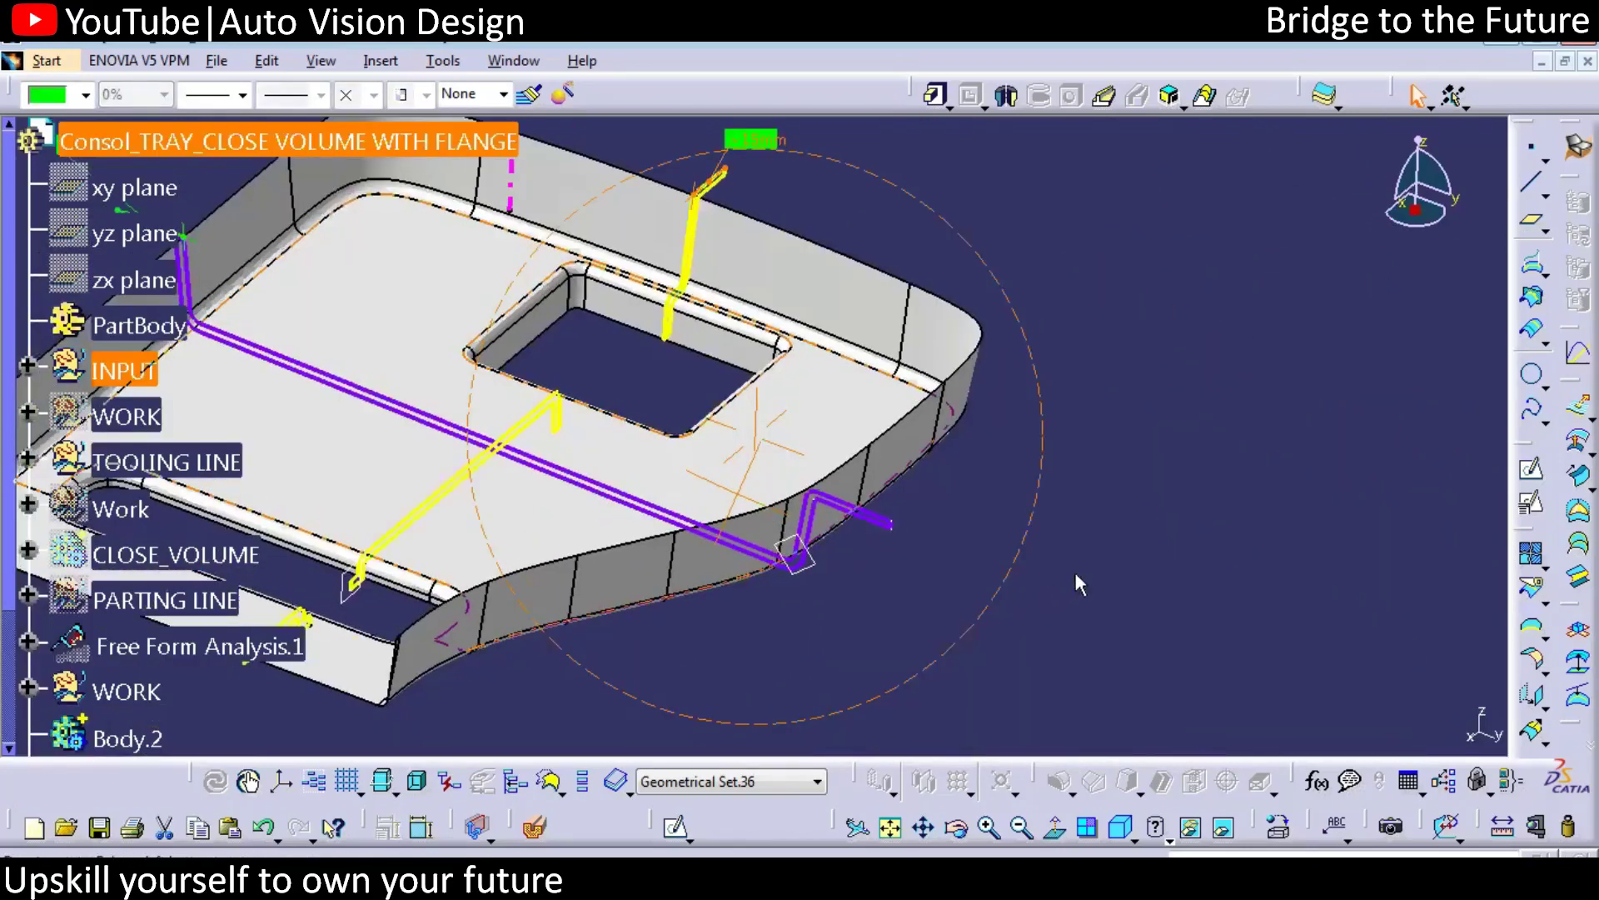
Measure the undimensioned flange of the purple section from wall corner to outer end, using Intersection for selection 1, and keep the measurement
click(1501, 827)
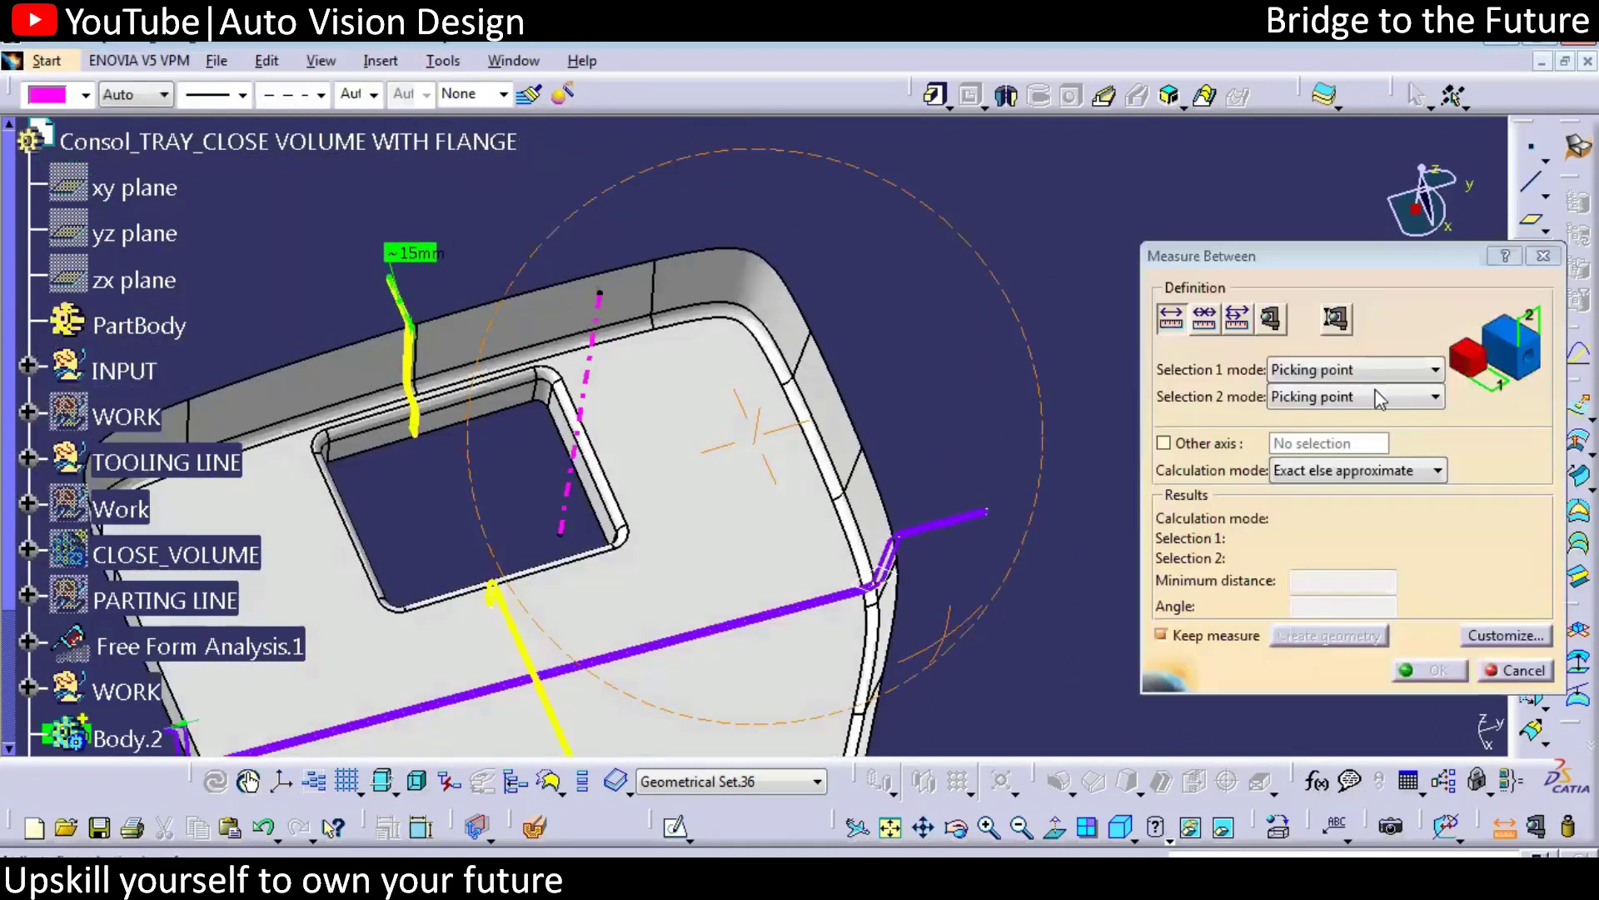
click(1350, 369)
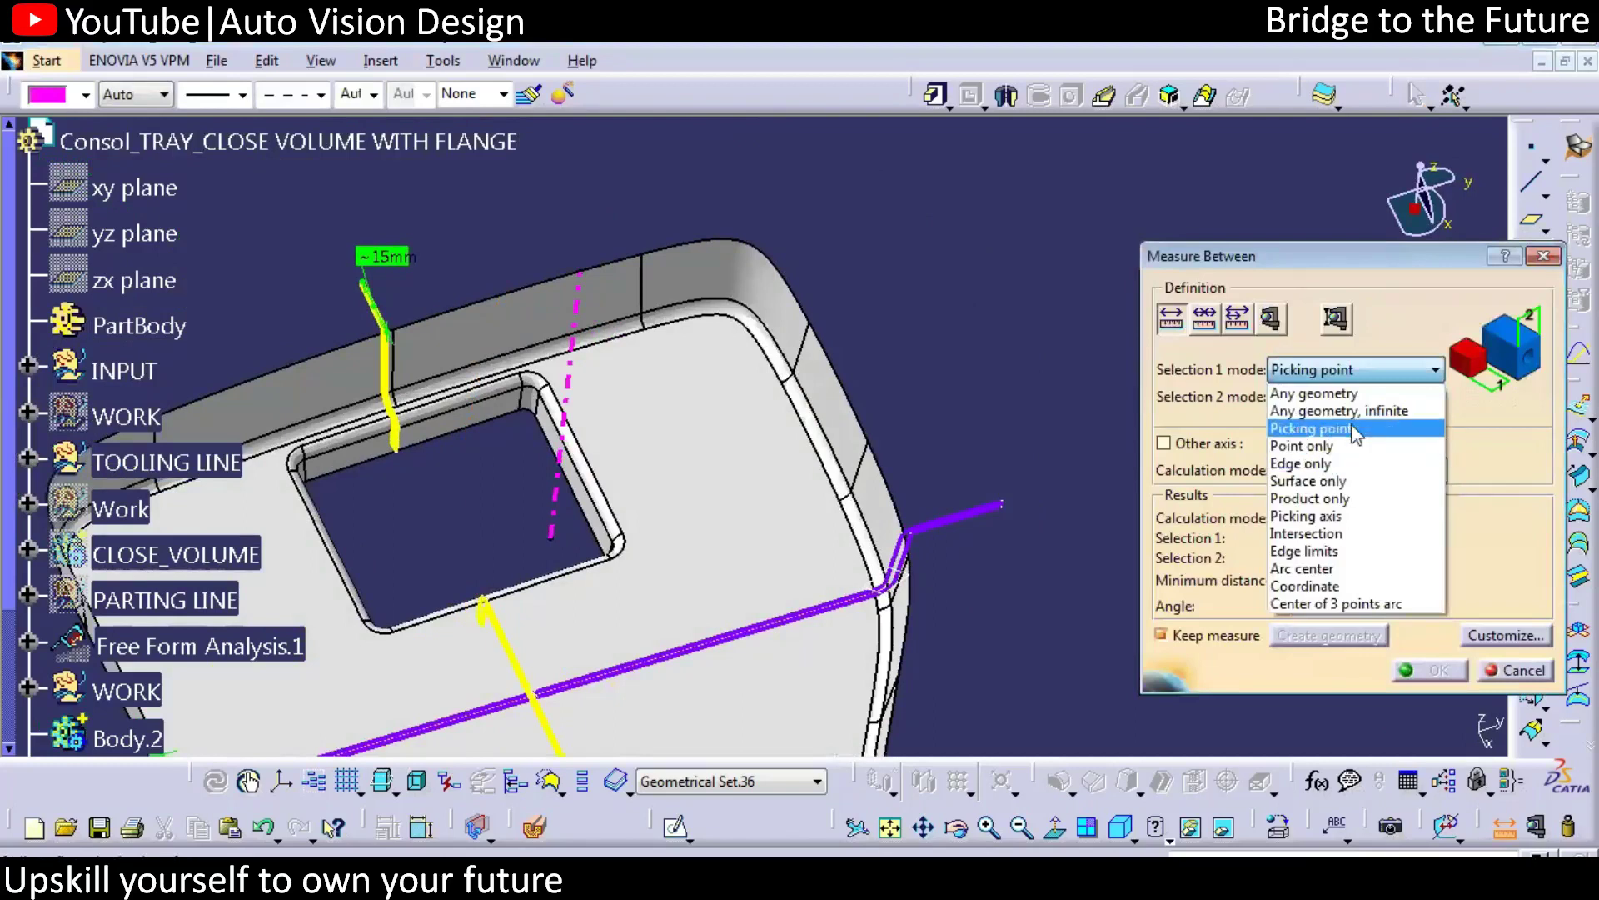
click(1305, 533)
middle_drag(935, 537, 907, 461)
middle_drag(888, 396, 831, 517)
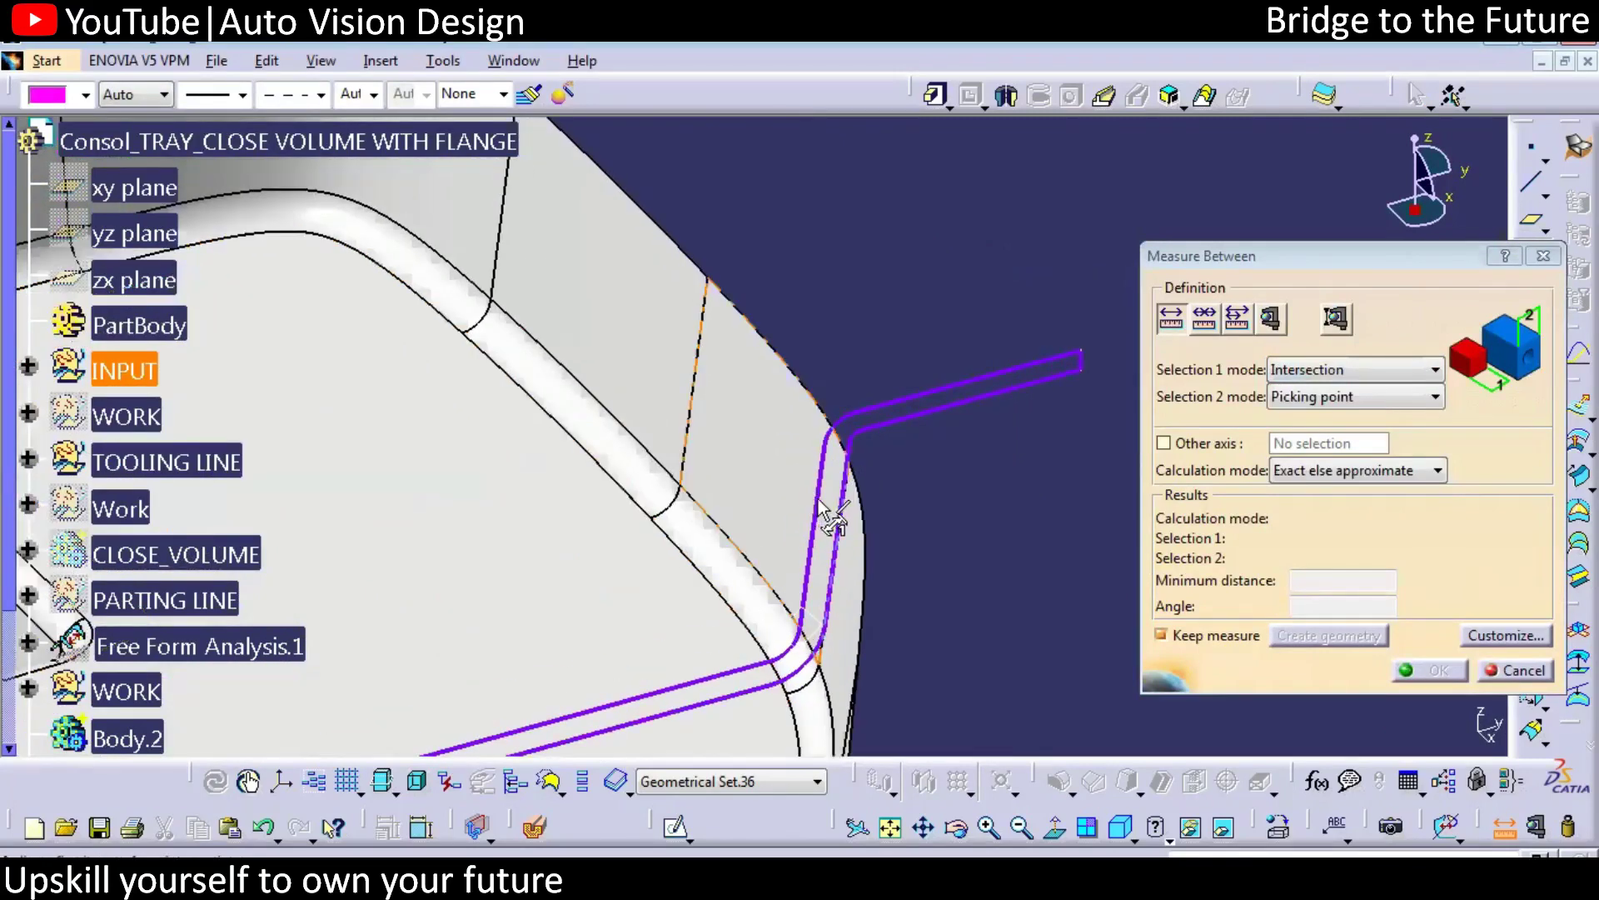
click(940, 390)
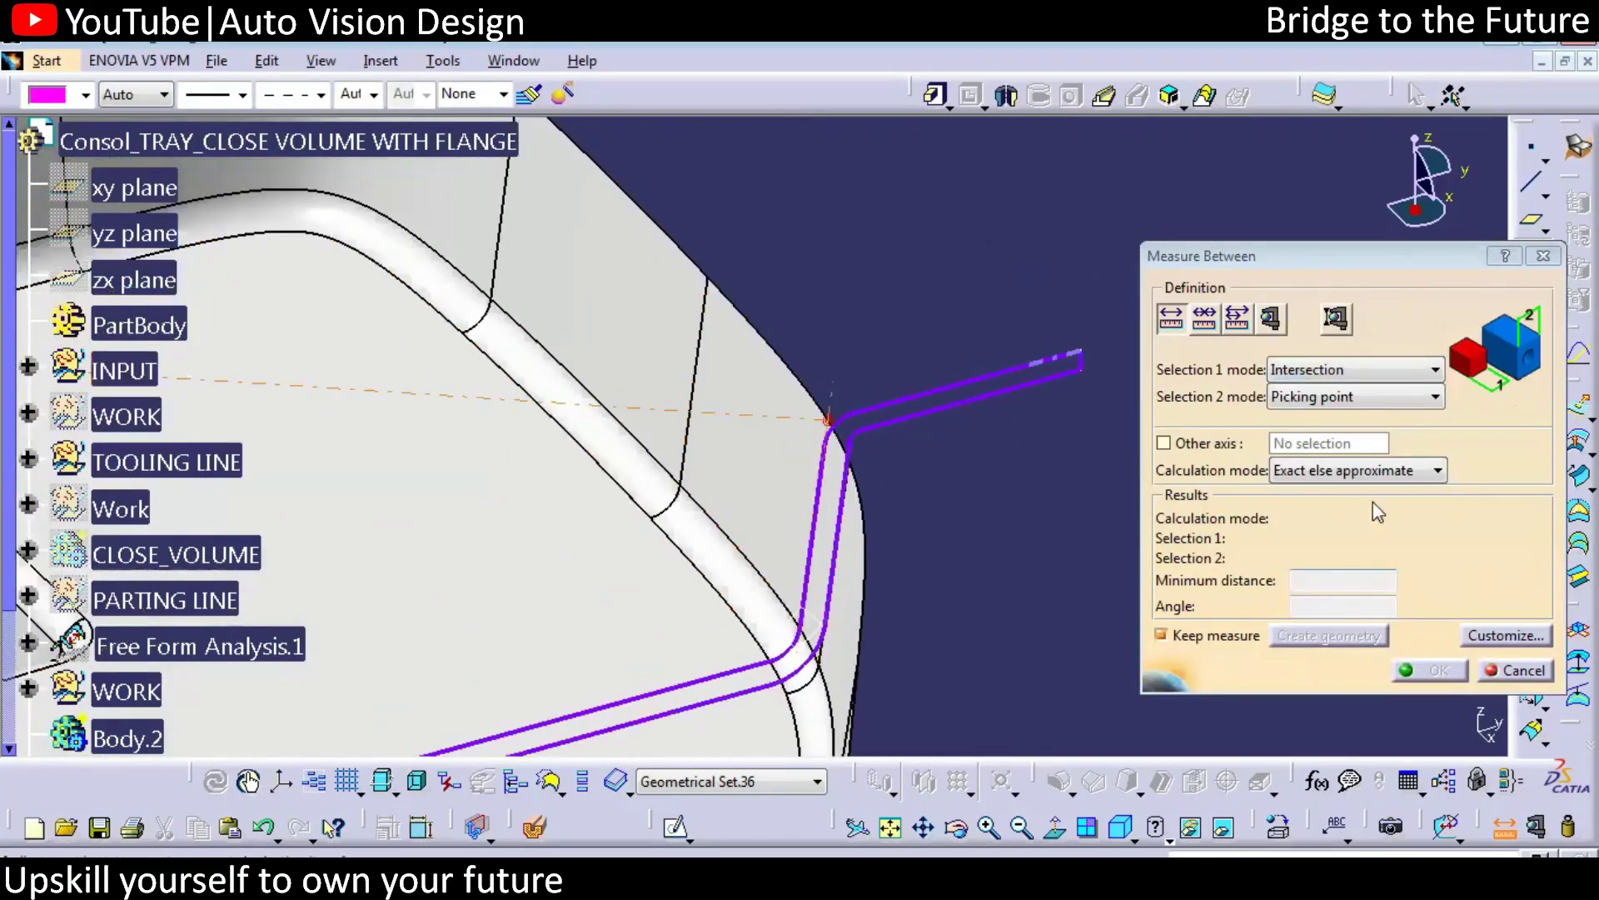
click(1083, 355)
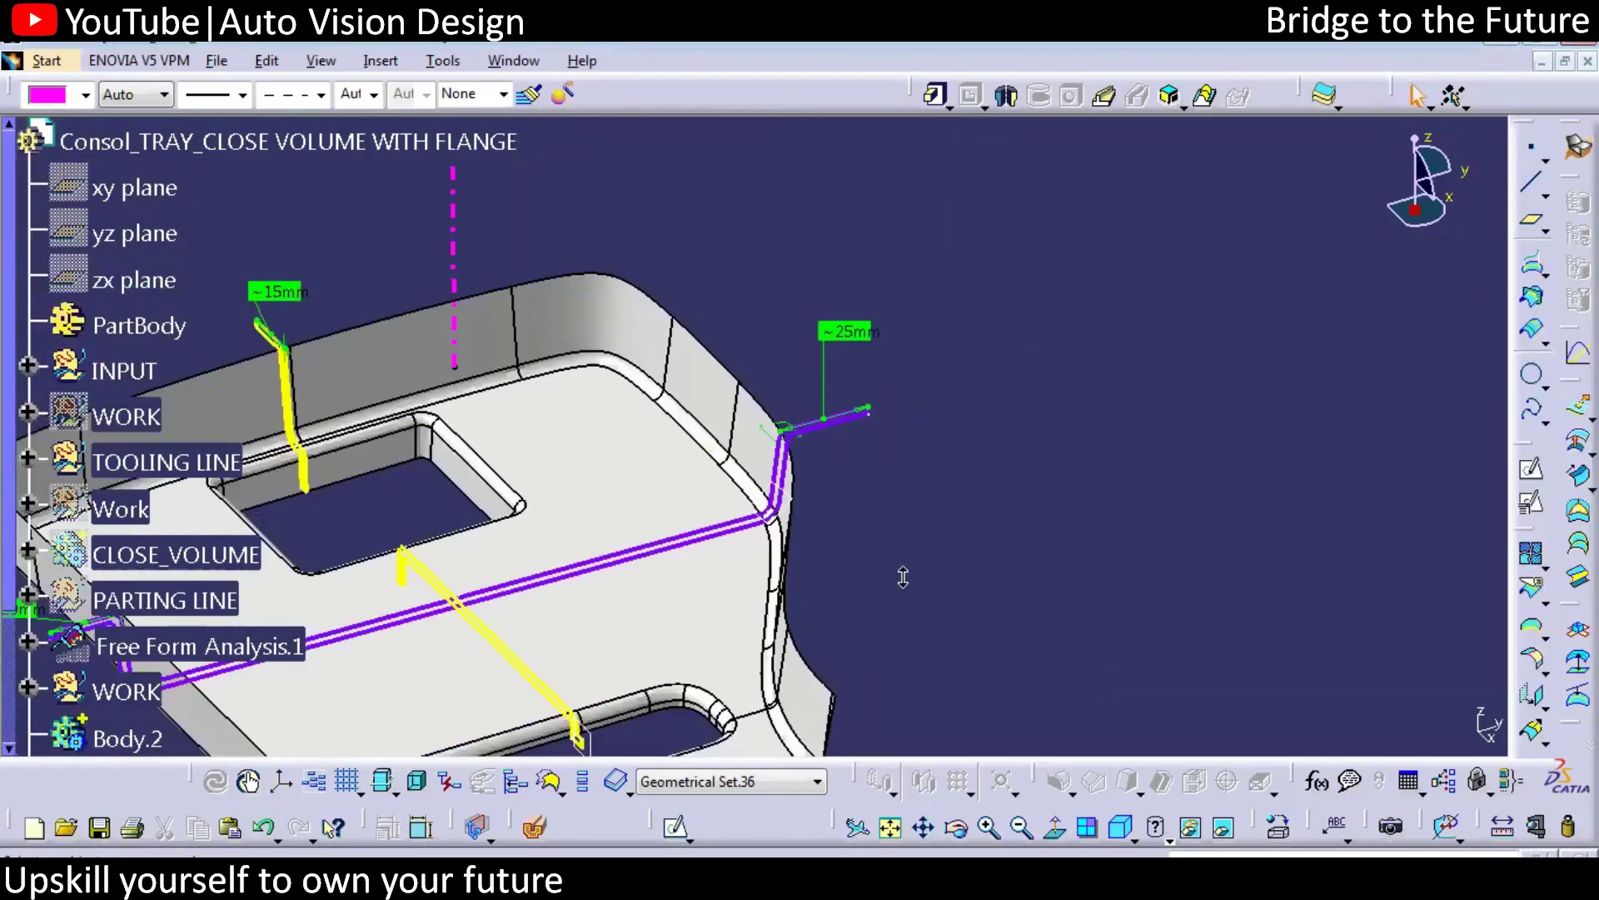
Examine the two rounded corner walls where flange sections of different widths meet
middle_drag(731, 580, 1014, 514)
middle_drag(745, 525, 885, 537)
click(508, 342)
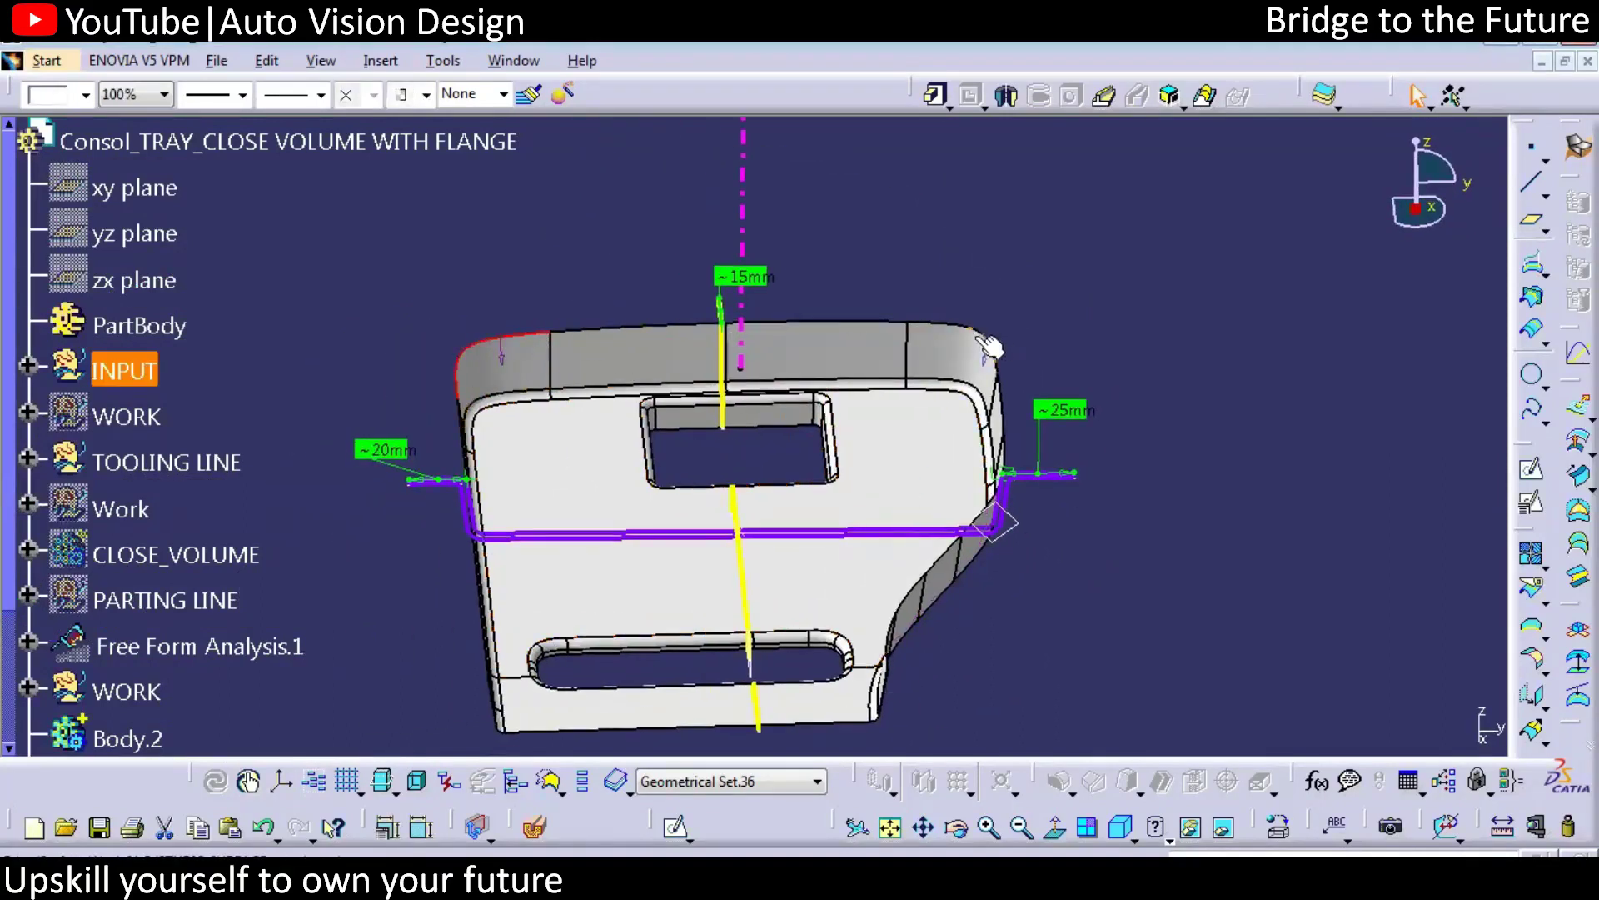
middle_drag(778, 417, 791, 462)
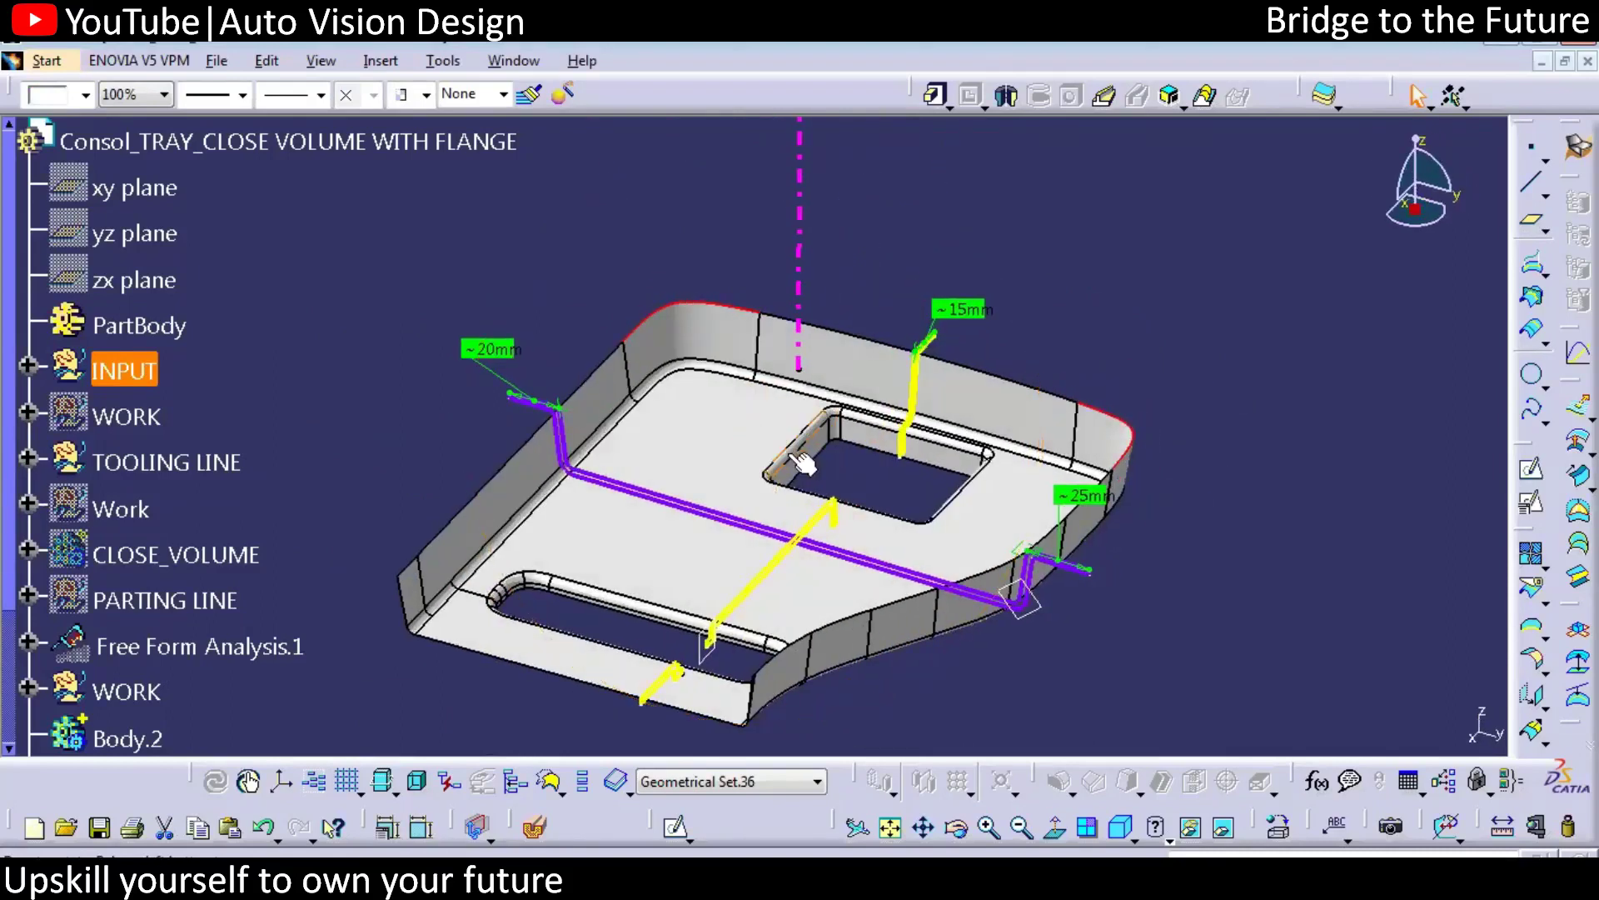
click(591, 253)
click(747, 307)
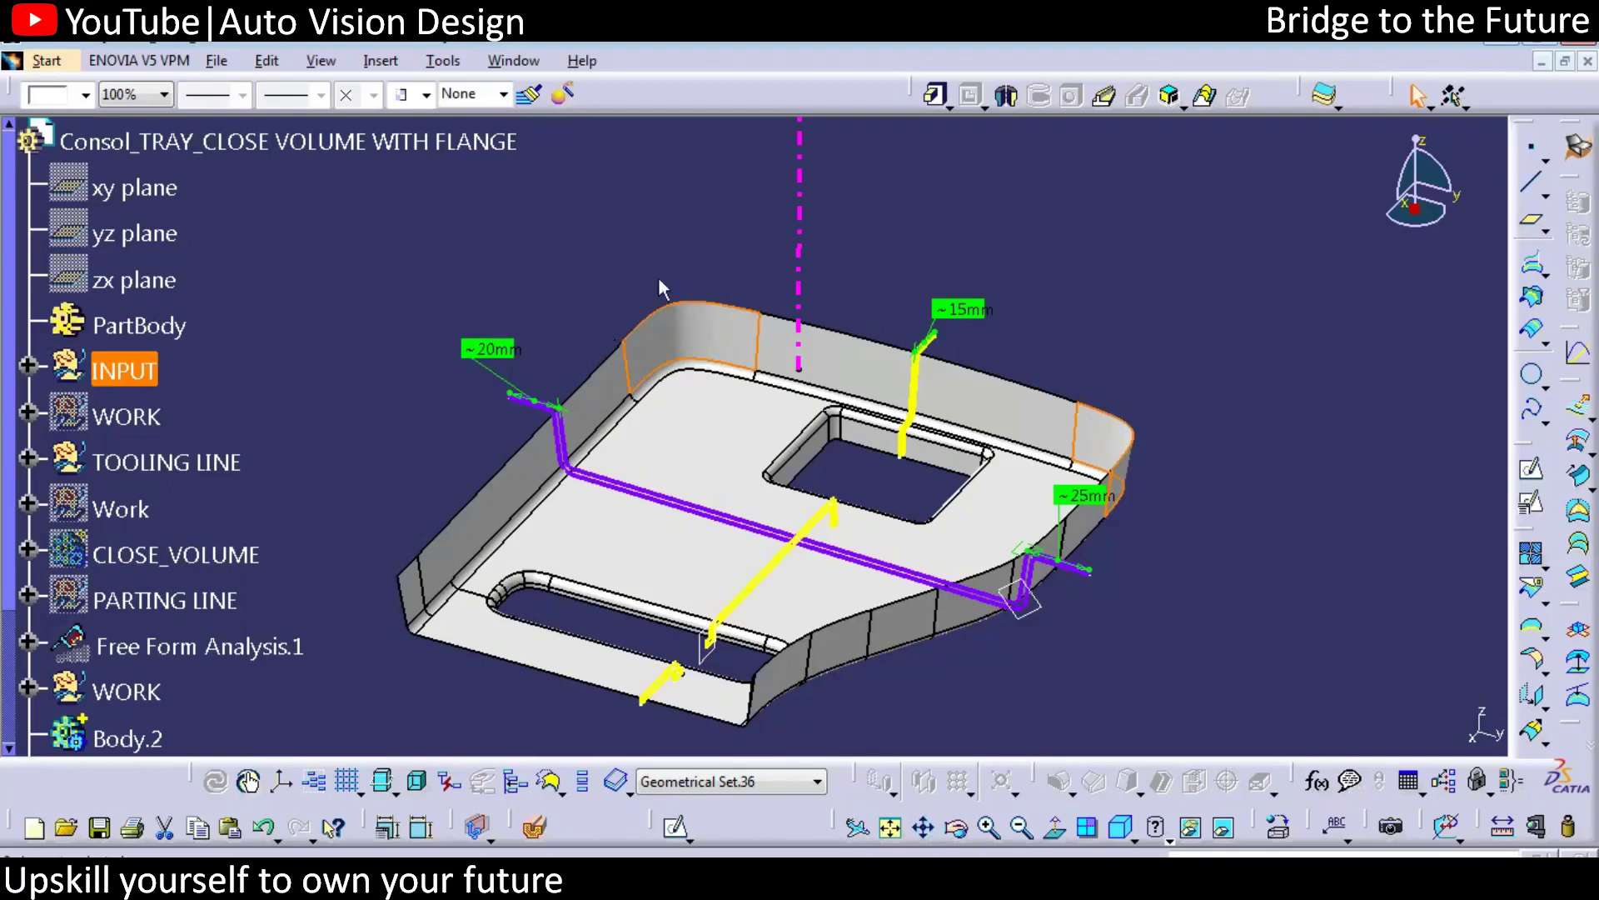
Expand the WORK geometrical set and its CLOSE VOLUME subset in the specification tree
click(1185, 279)
middle_drag(427, 477, 319, 572)
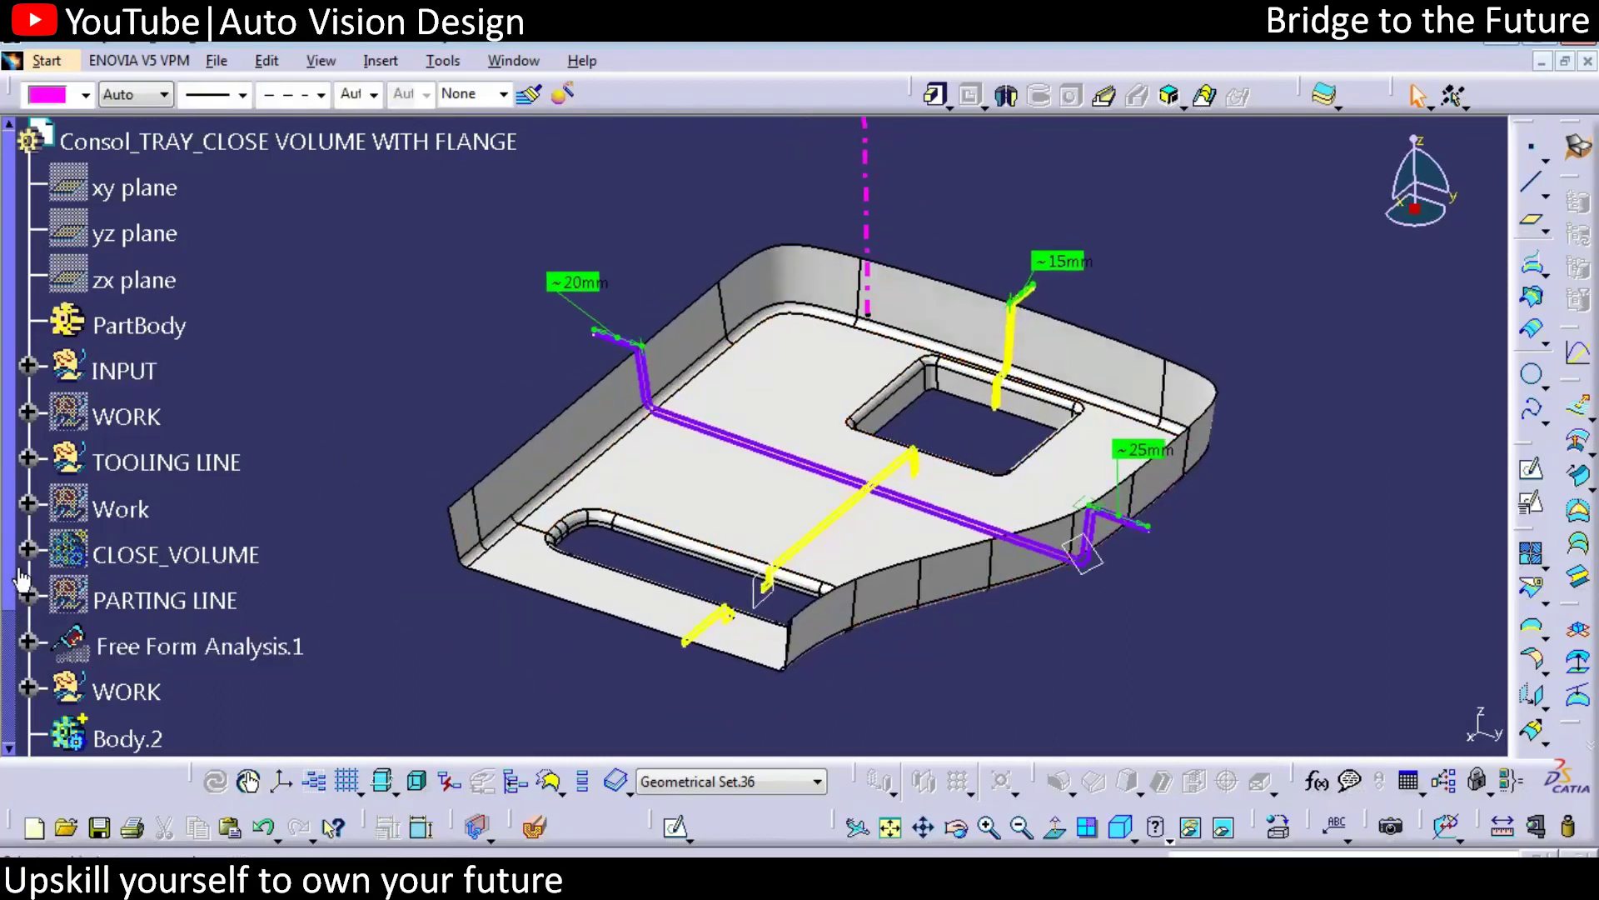
click(124, 369)
click(145, 697)
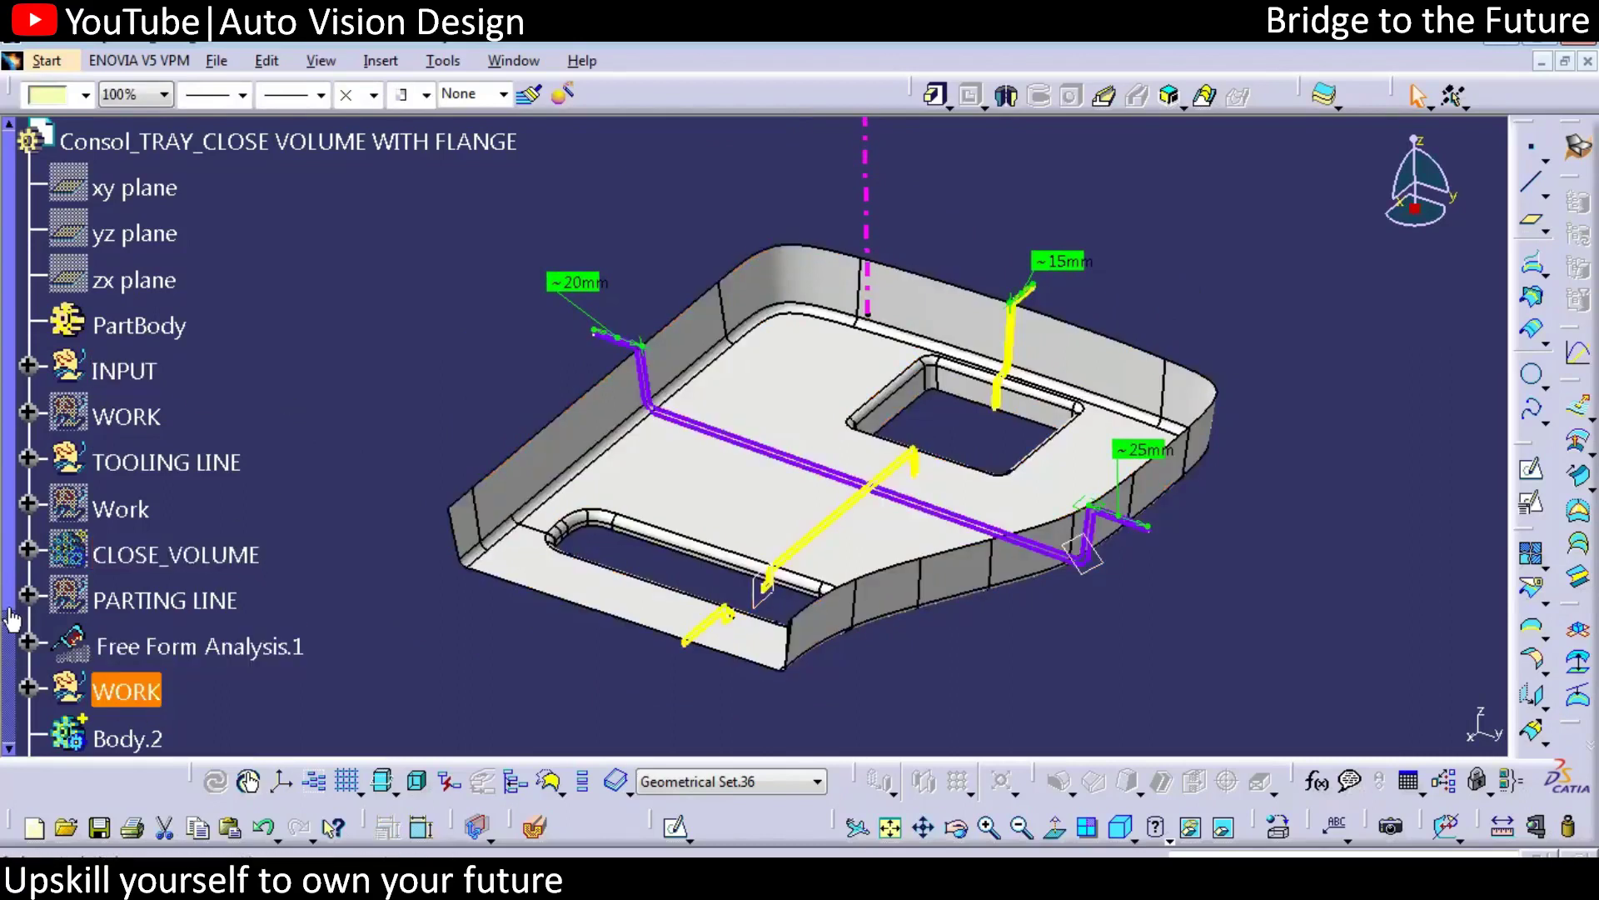
drag(10, 601, 10, 775)
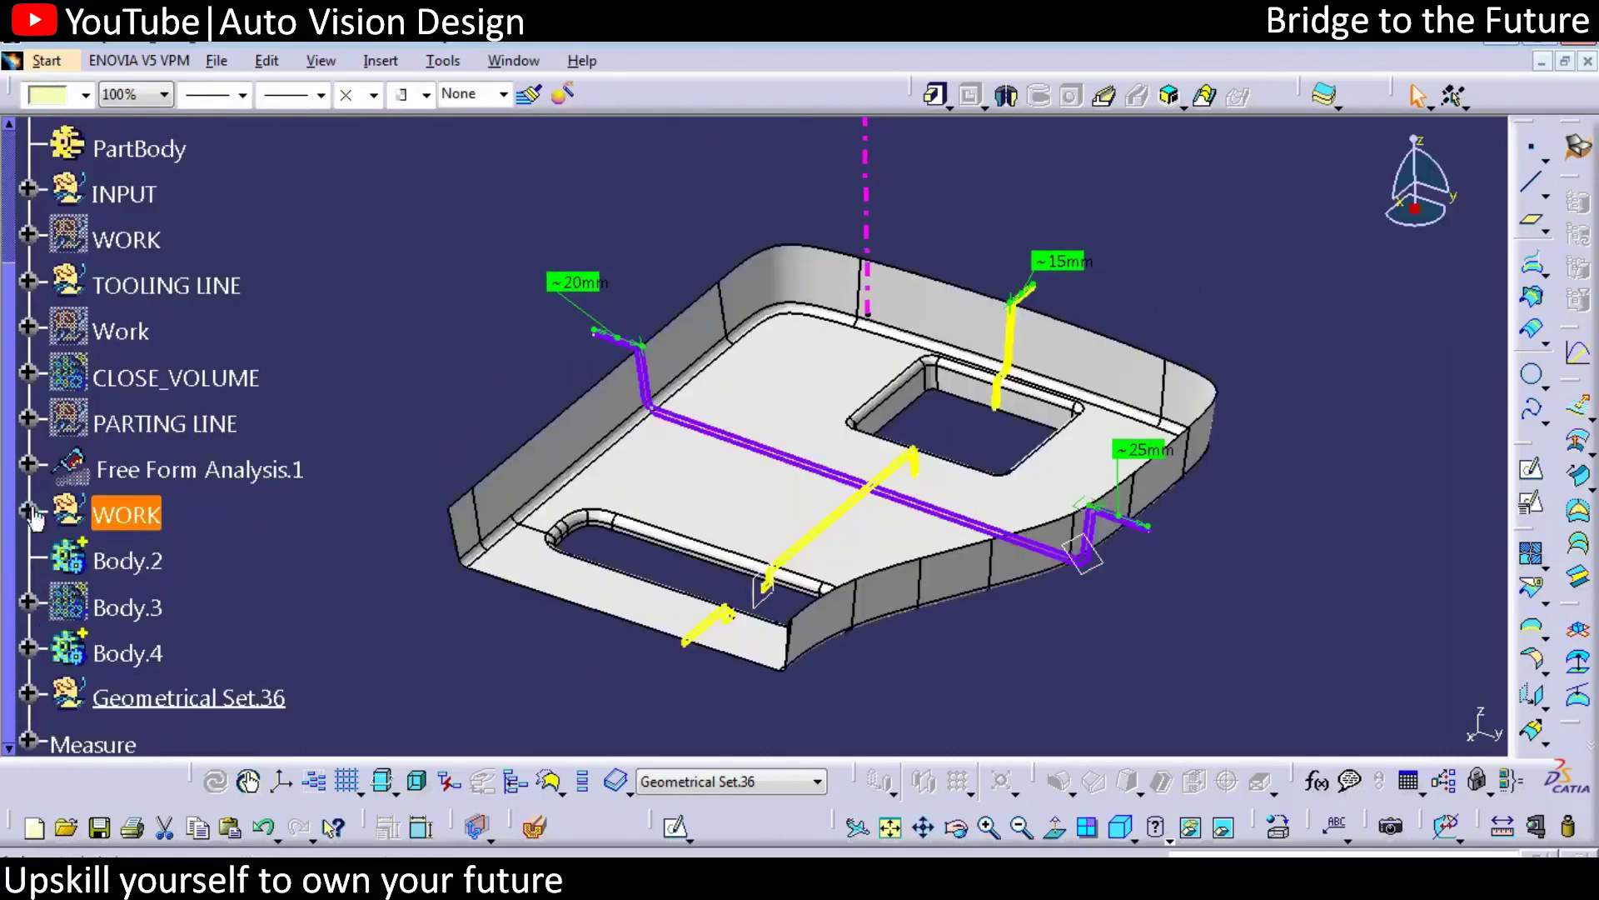
click(30, 509)
click(95, 228)
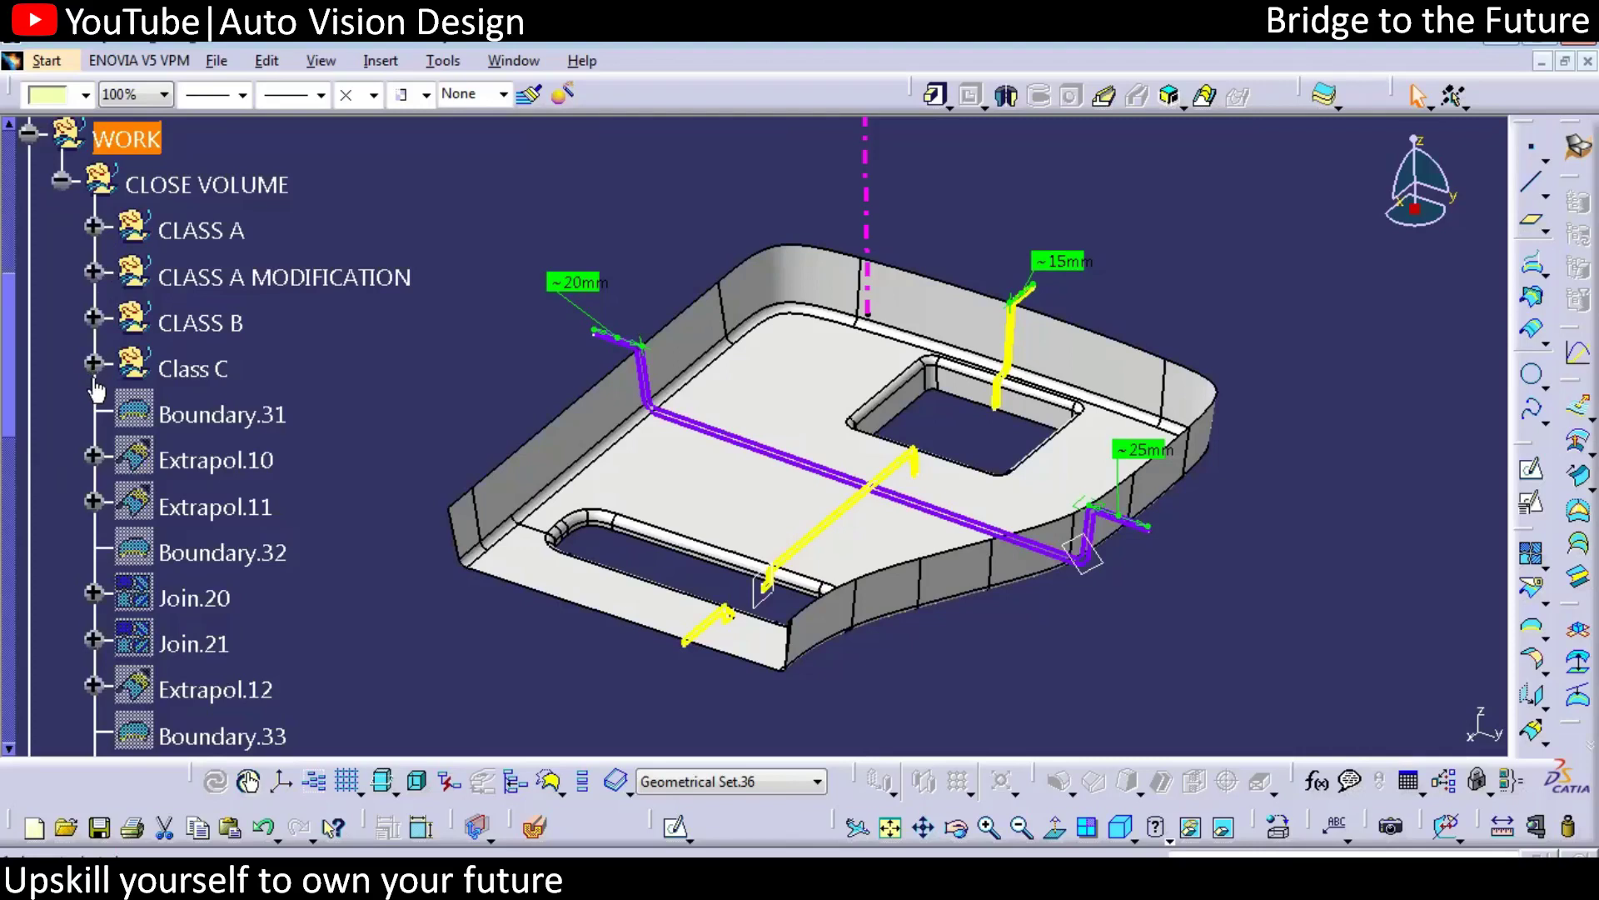
Look through the CLASS A, CLASS A MODIFICATION, CLASS B and Class C sets inside CLOSE VOLUME
click(206, 237)
click(208, 276)
ctrl+click(238, 324)
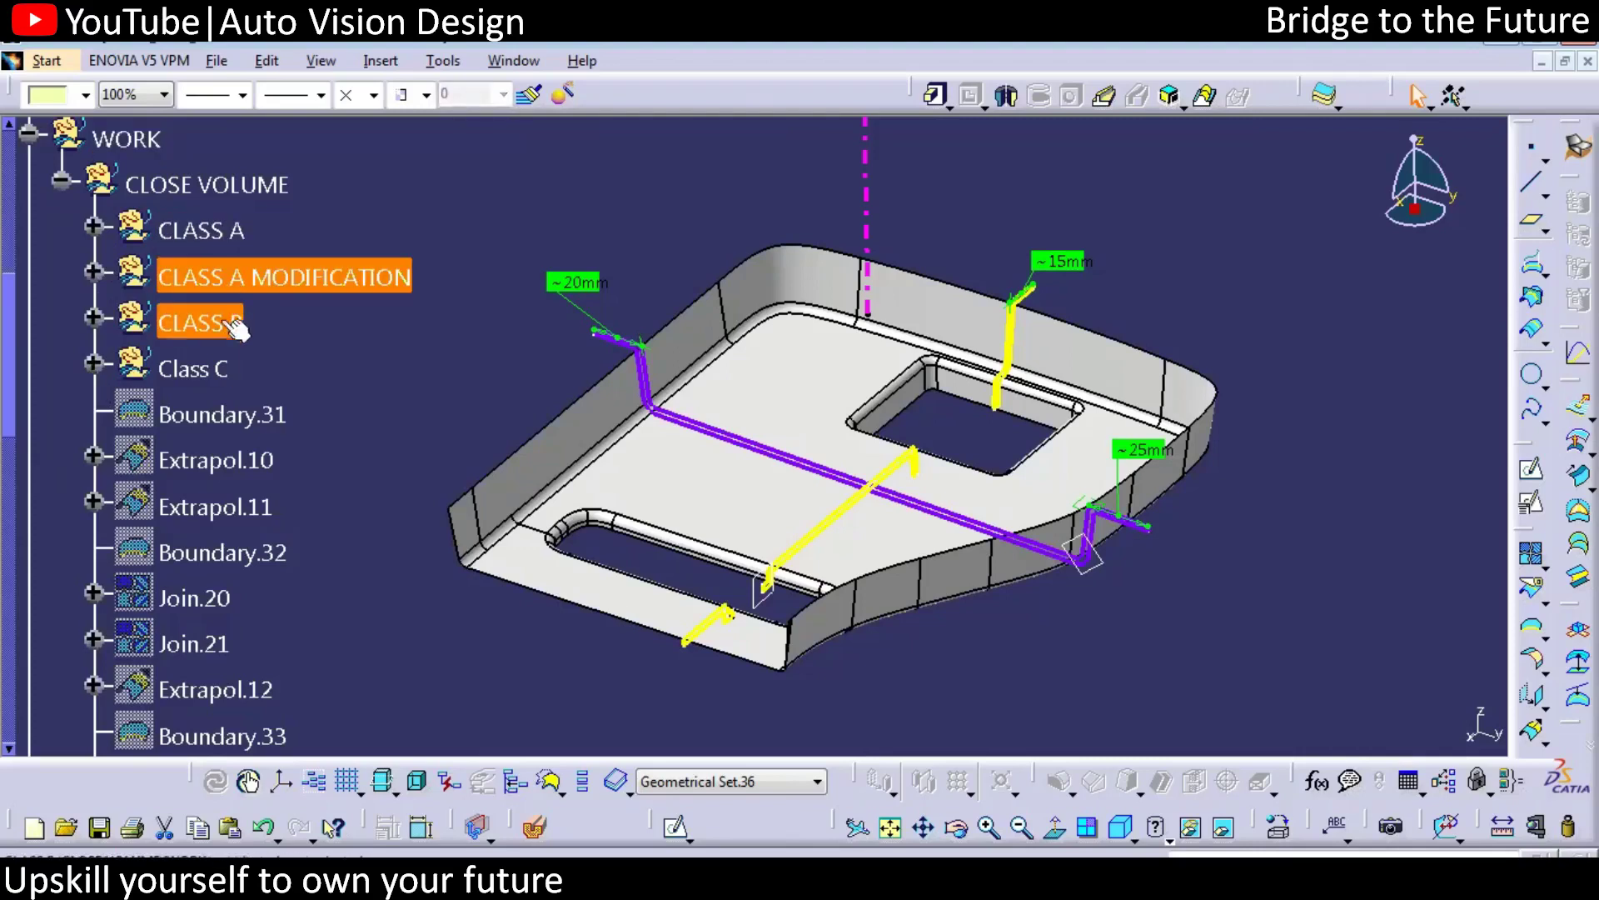
click(218, 320)
click(193, 371)
Move the loose features of CLOSE VOLUME, starting with Boundary.31, into the CLASS B set in last position
click(185, 414)
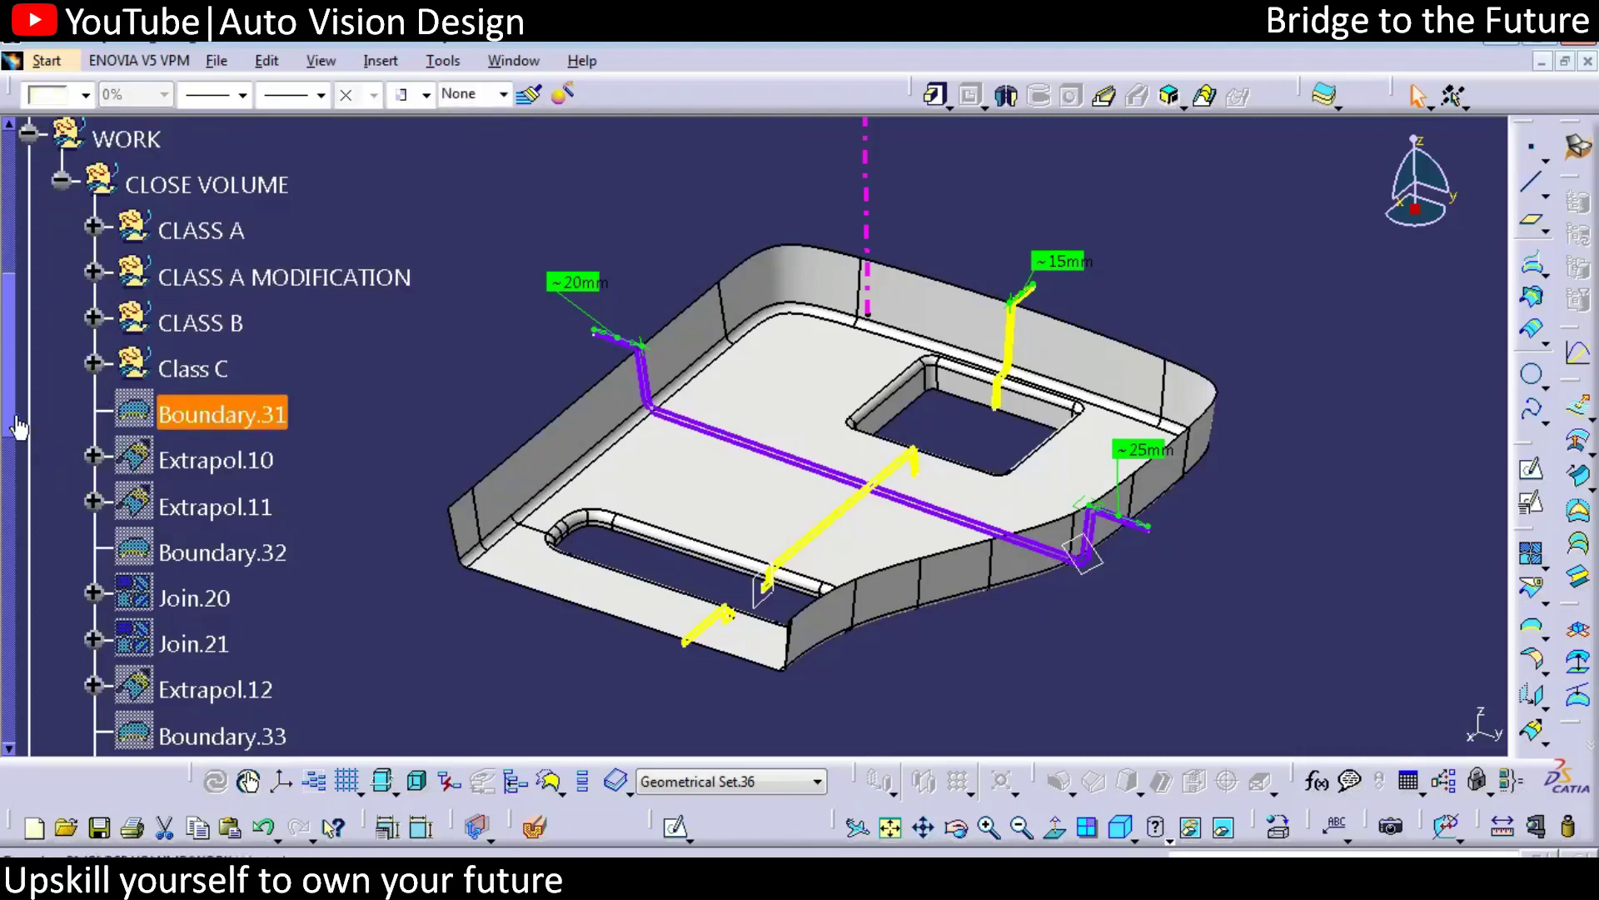
scroll(18, 428, down, 6)
click(185, 540)
click(196, 496)
shift+click(215, 130)
right_click(202, 397)
mouse_move(316, 851)
click(535, 799)
drag(10, 552, 35, 325)
click(206, 492)
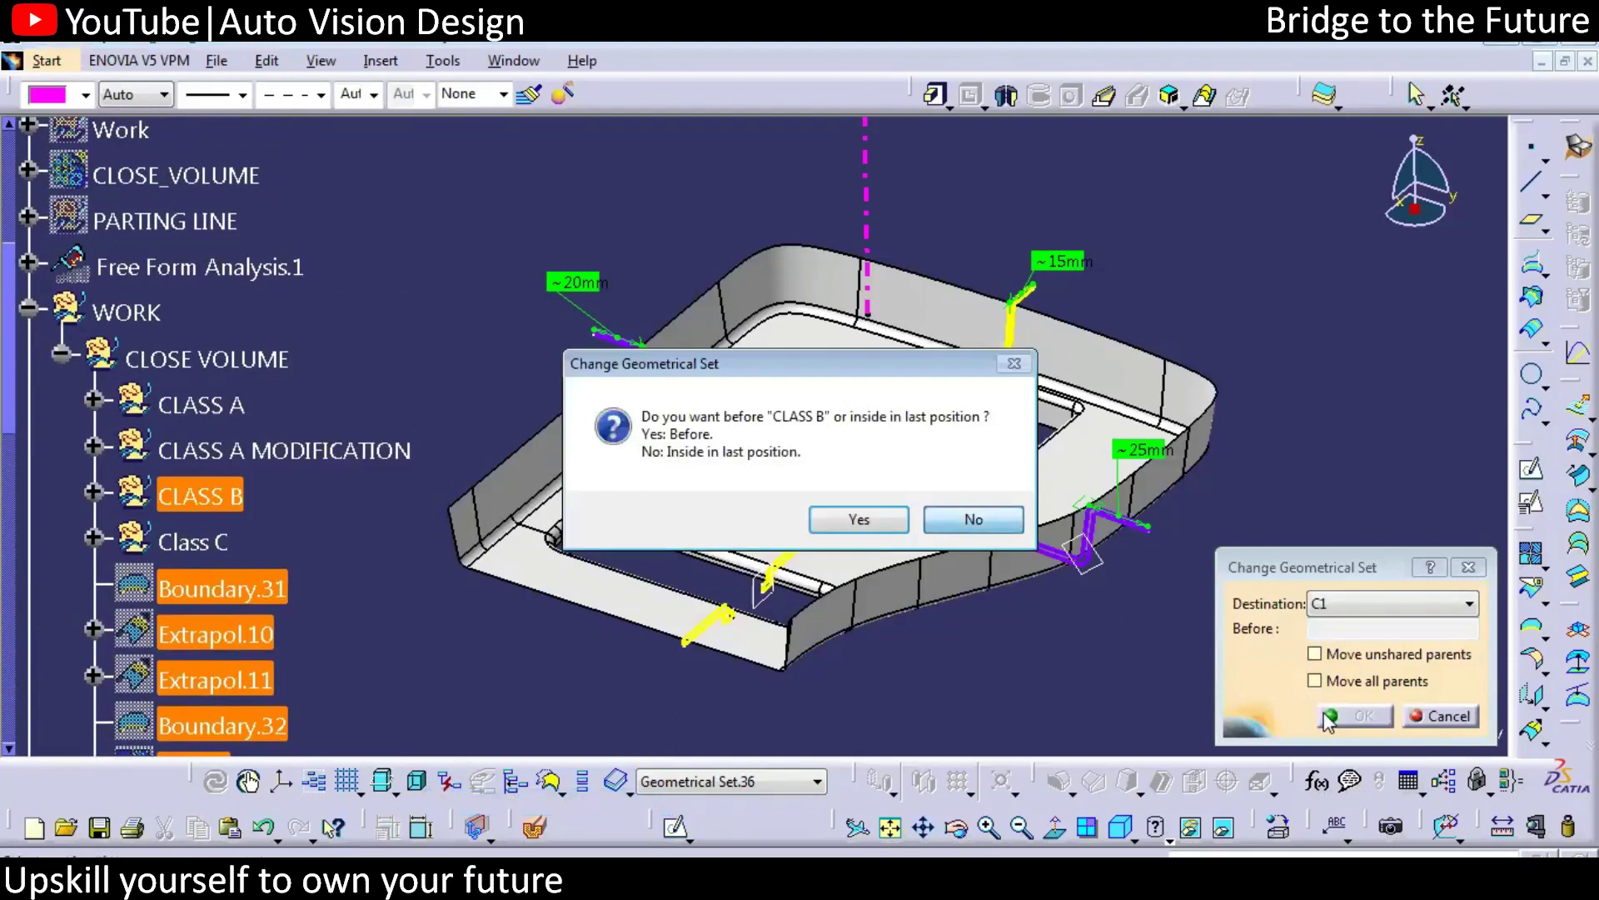
key(Return)
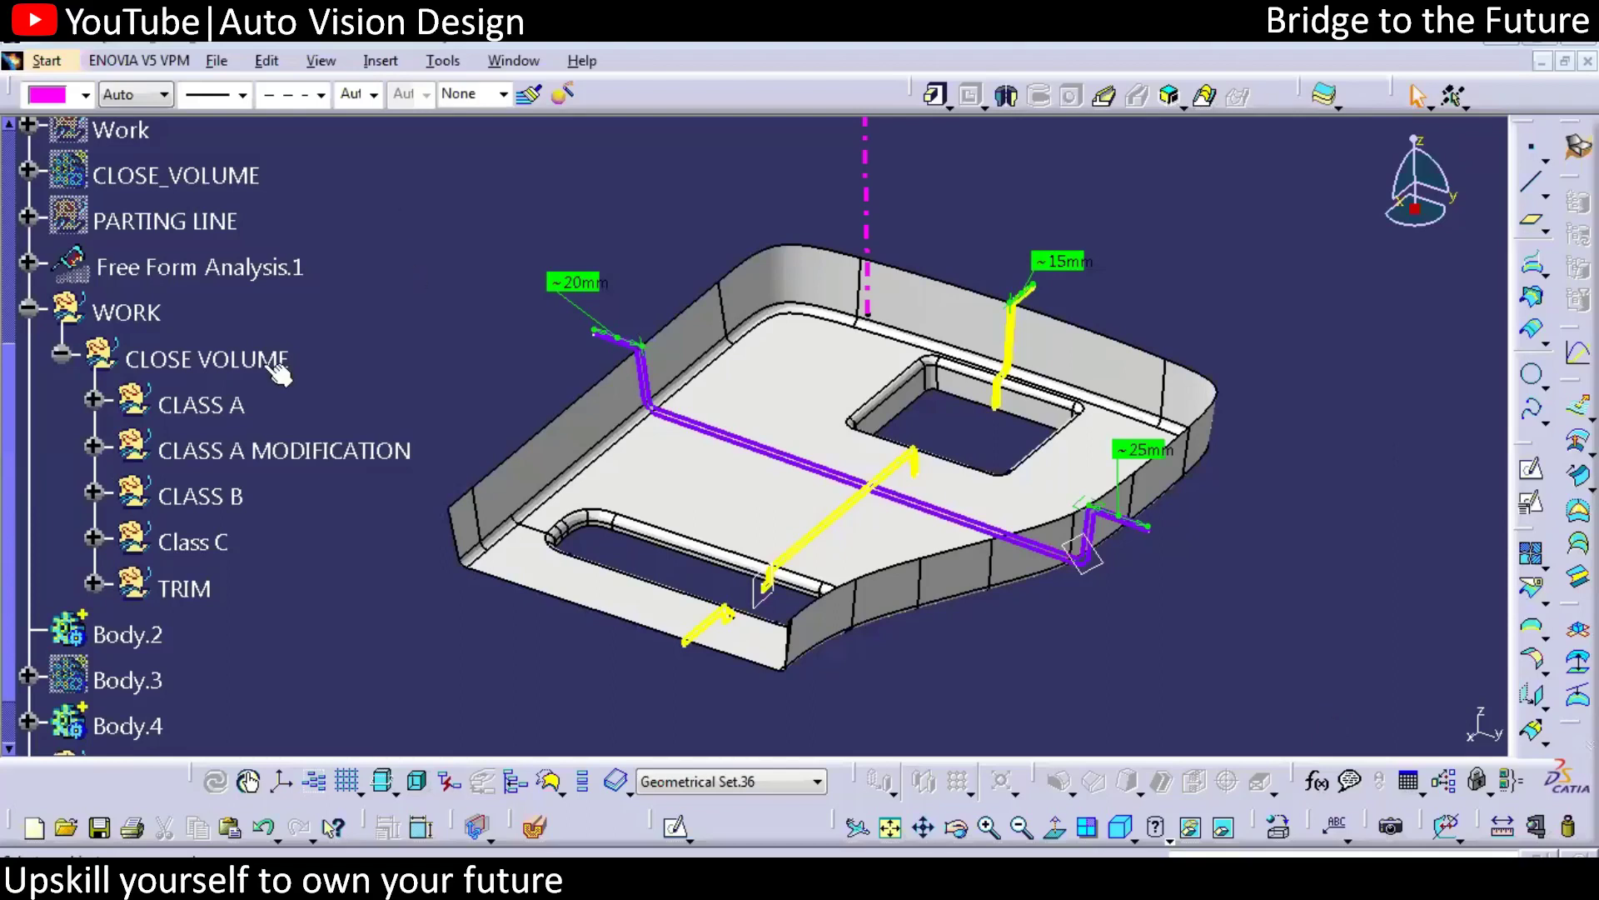
Make CLASS A the active geometrical set and join the tray surfaces using Distance Propagation from one picked face
click(206, 367)
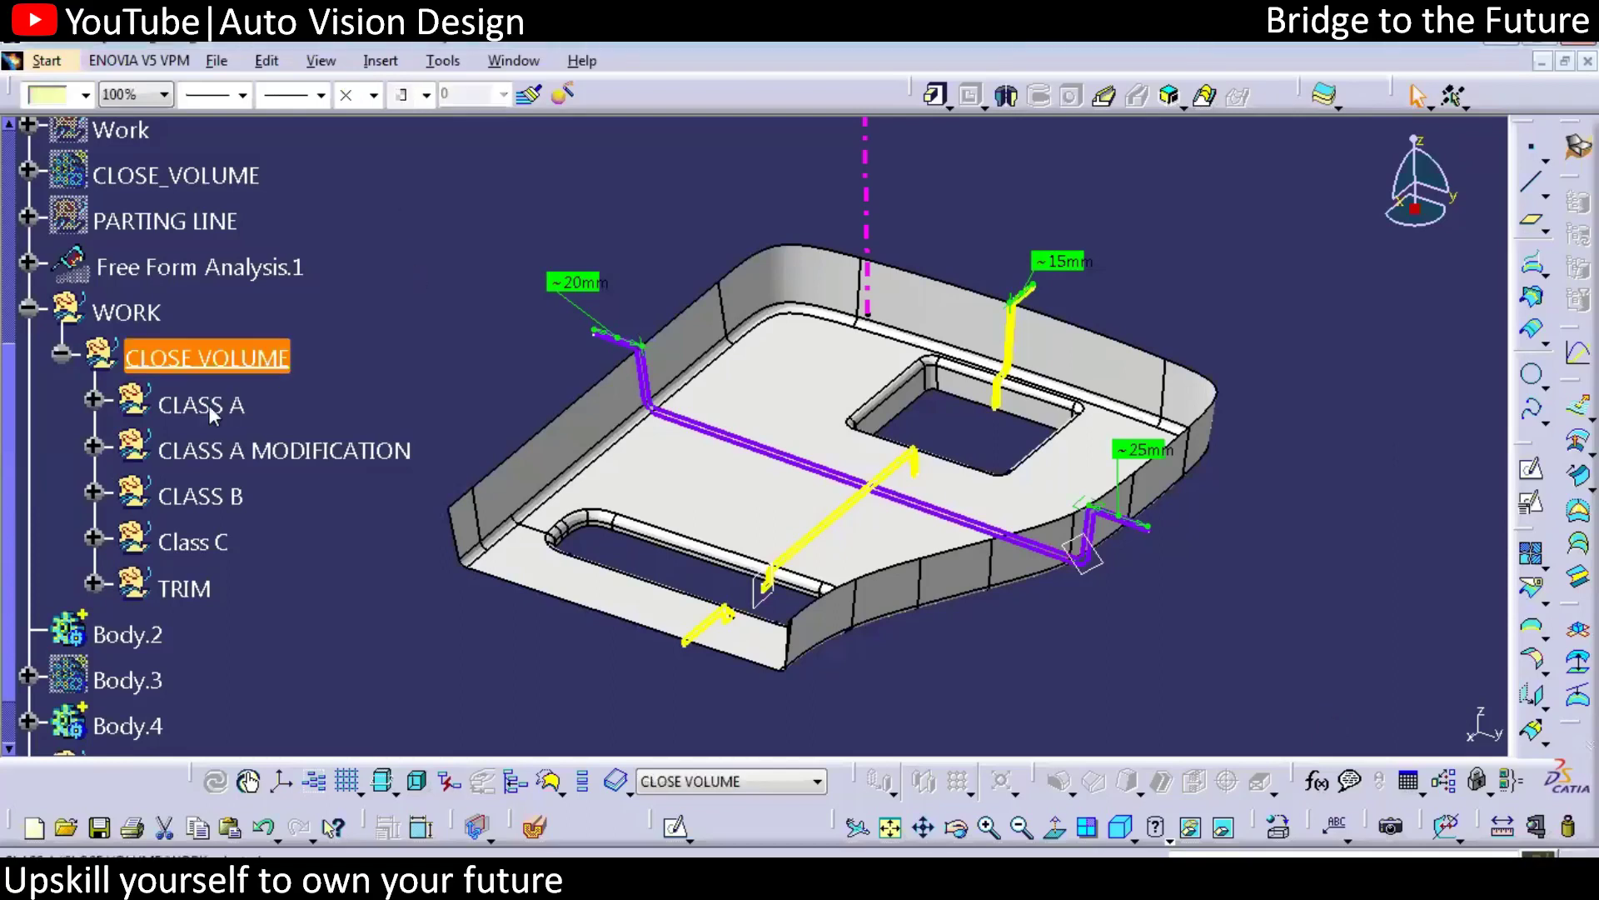
click(219, 405)
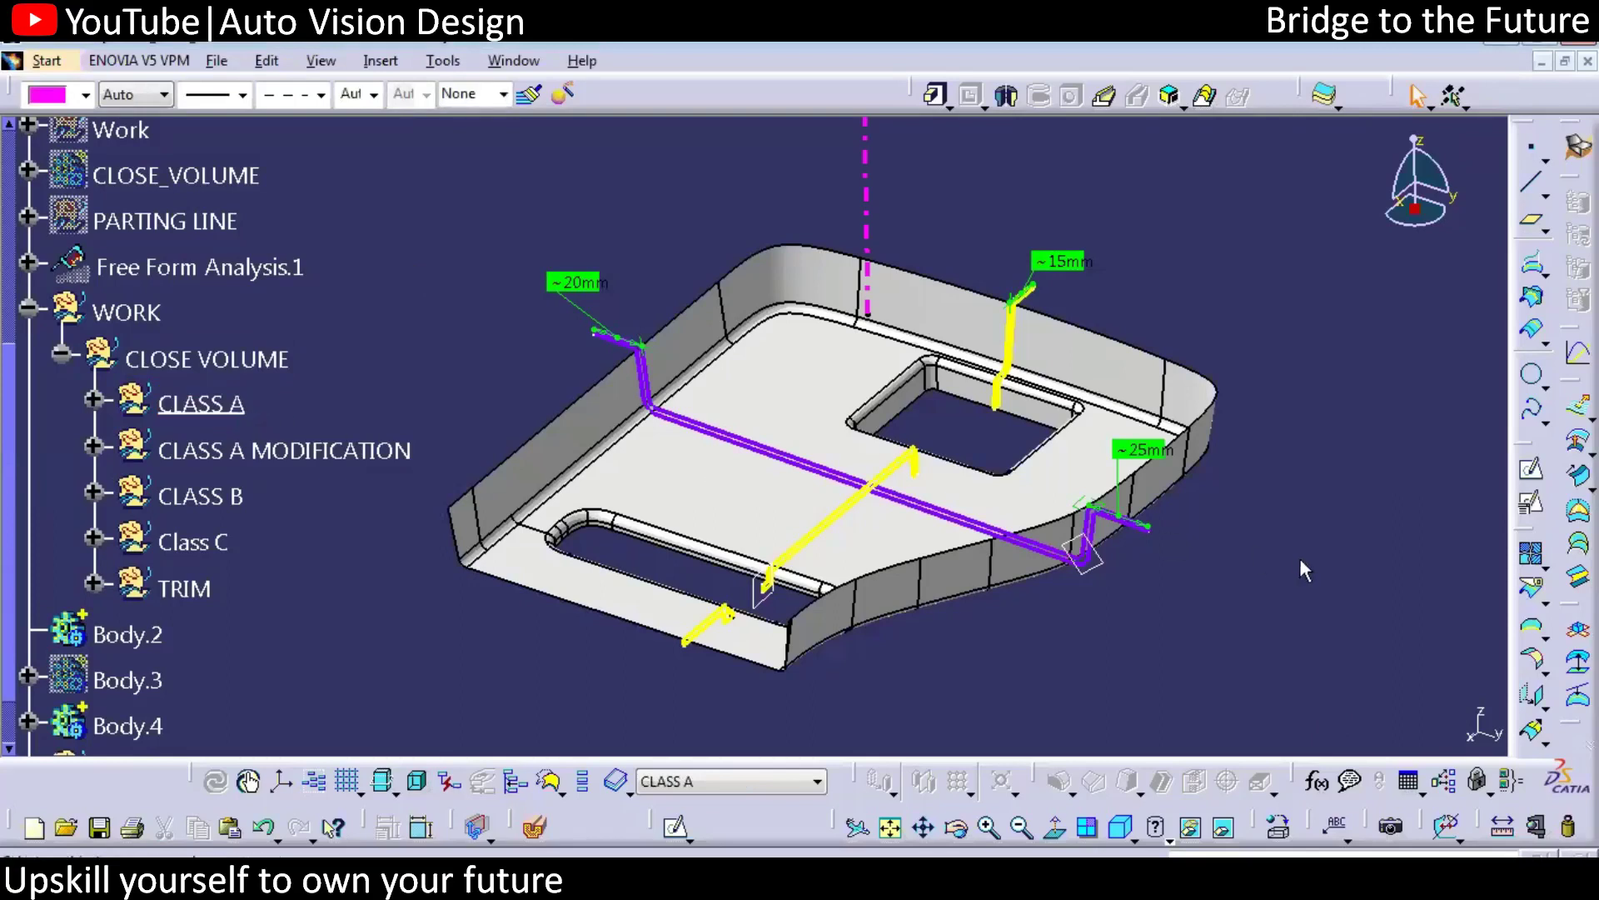
click(1532, 553)
click(563, 527)
middle_drag(563, 527, 908, 500)
right_click(1087, 212)
click(1196, 680)
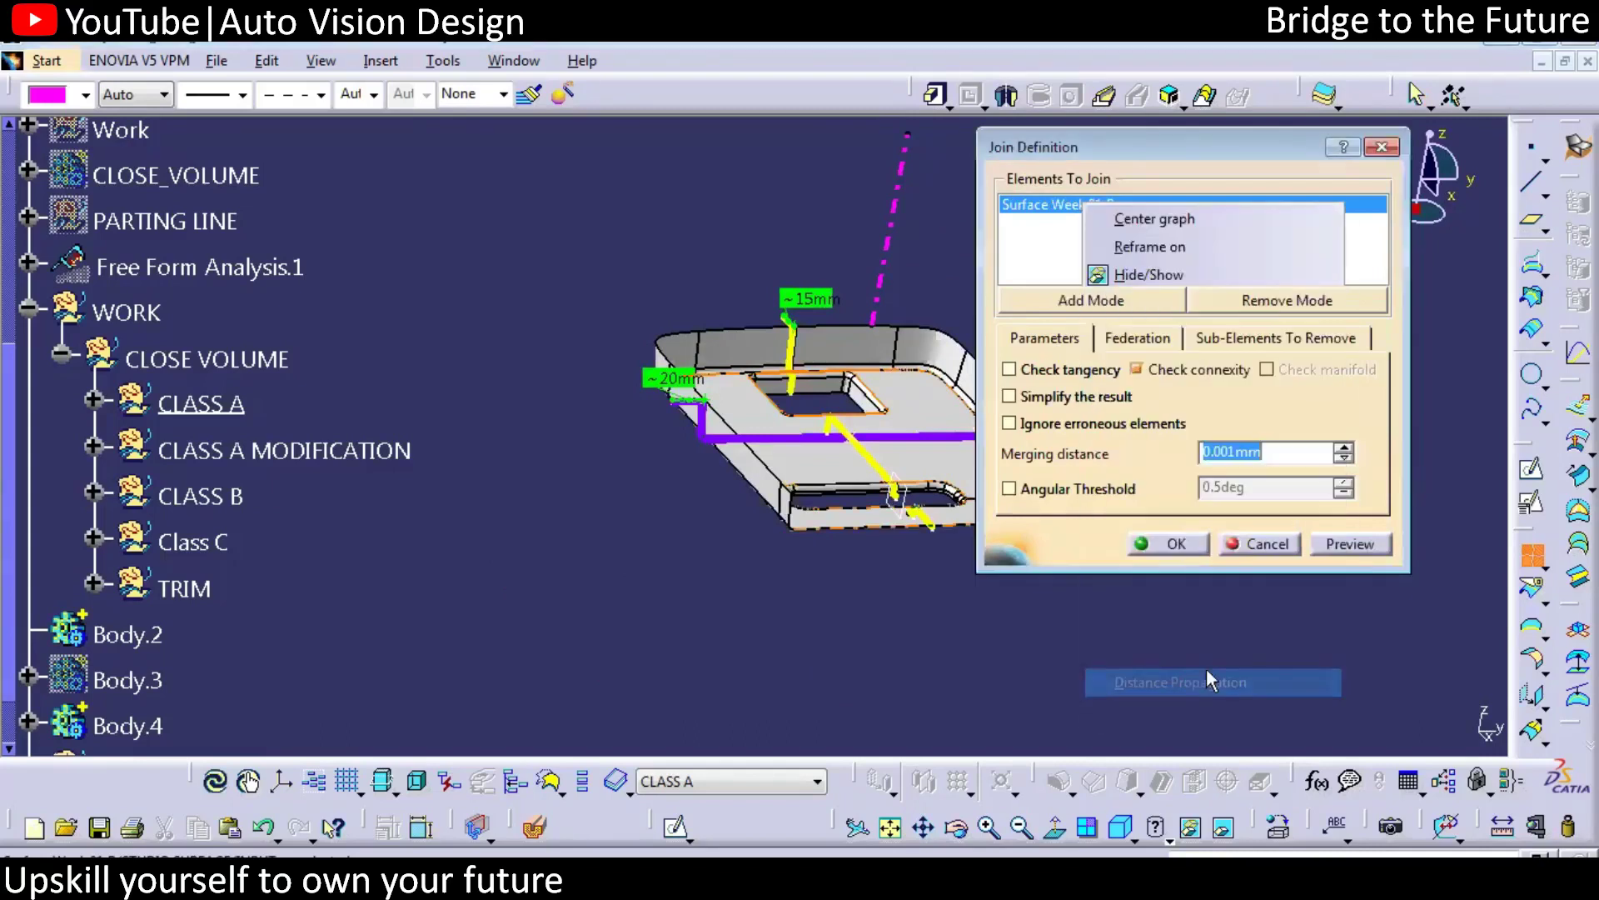
middle_drag(646, 492, 774, 477)
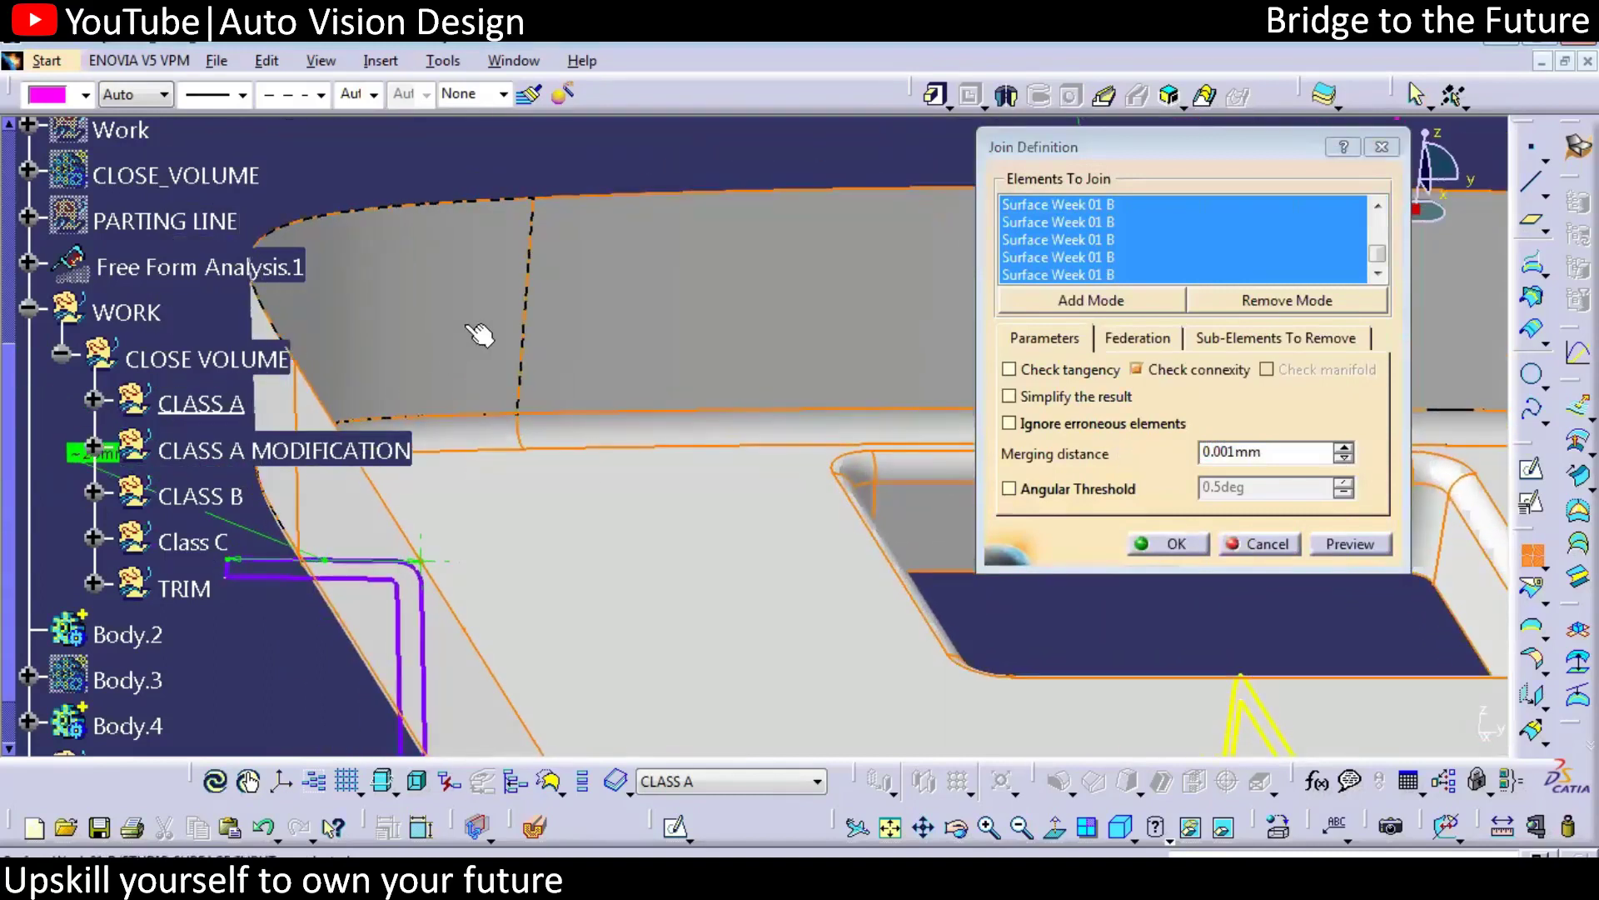
click(1166, 546)
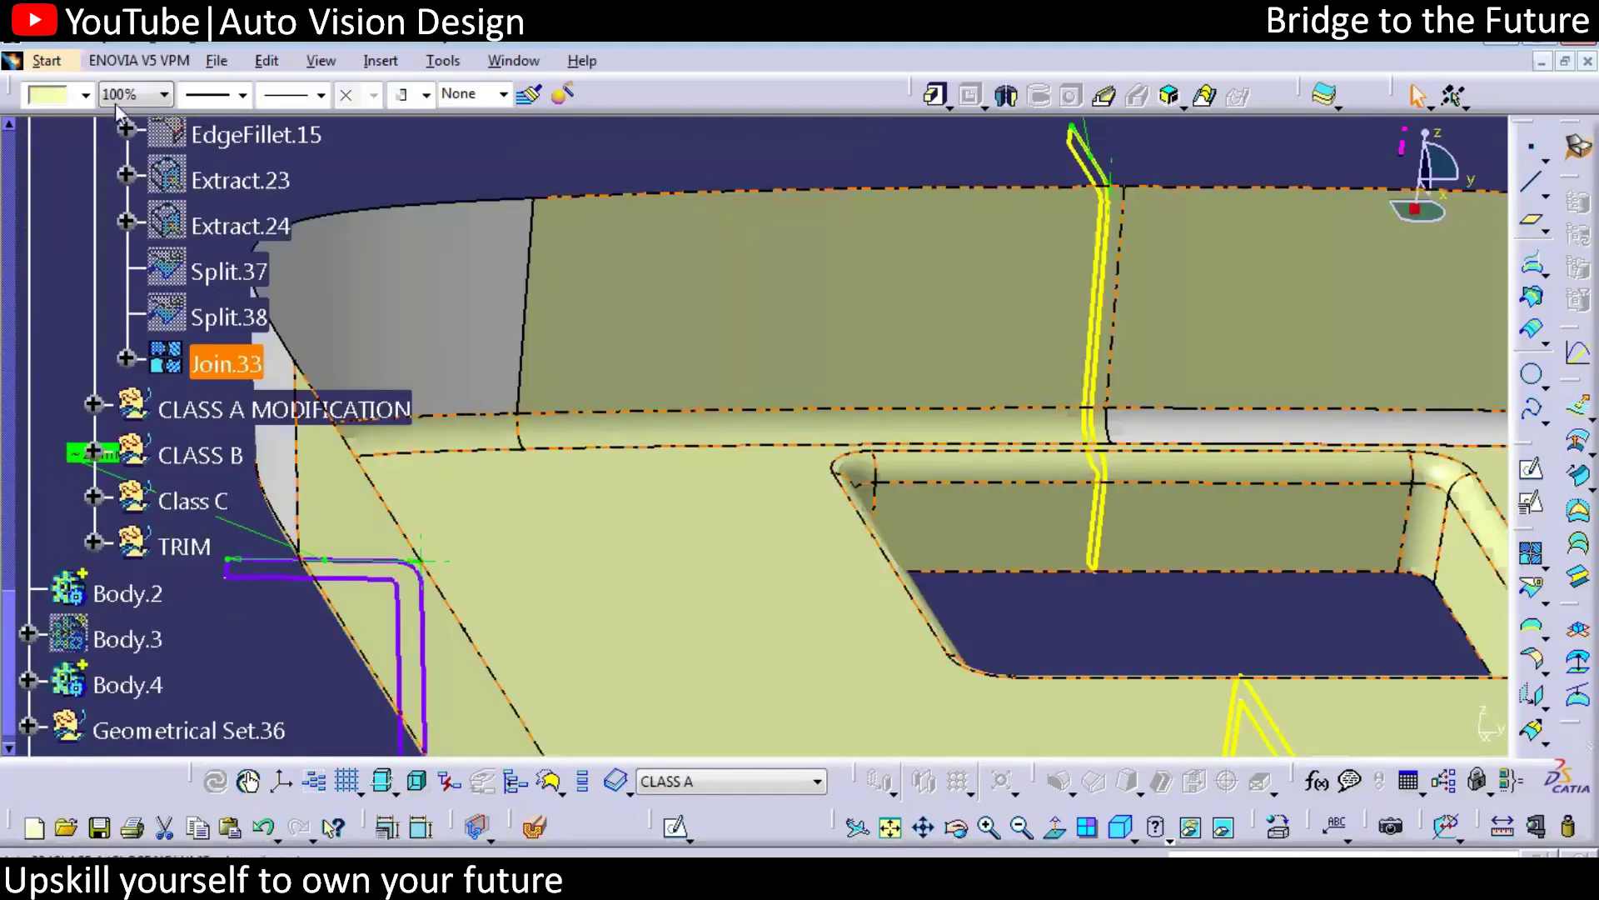
Colour the joined tray surface dark green
click(85, 94)
click(54, 481)
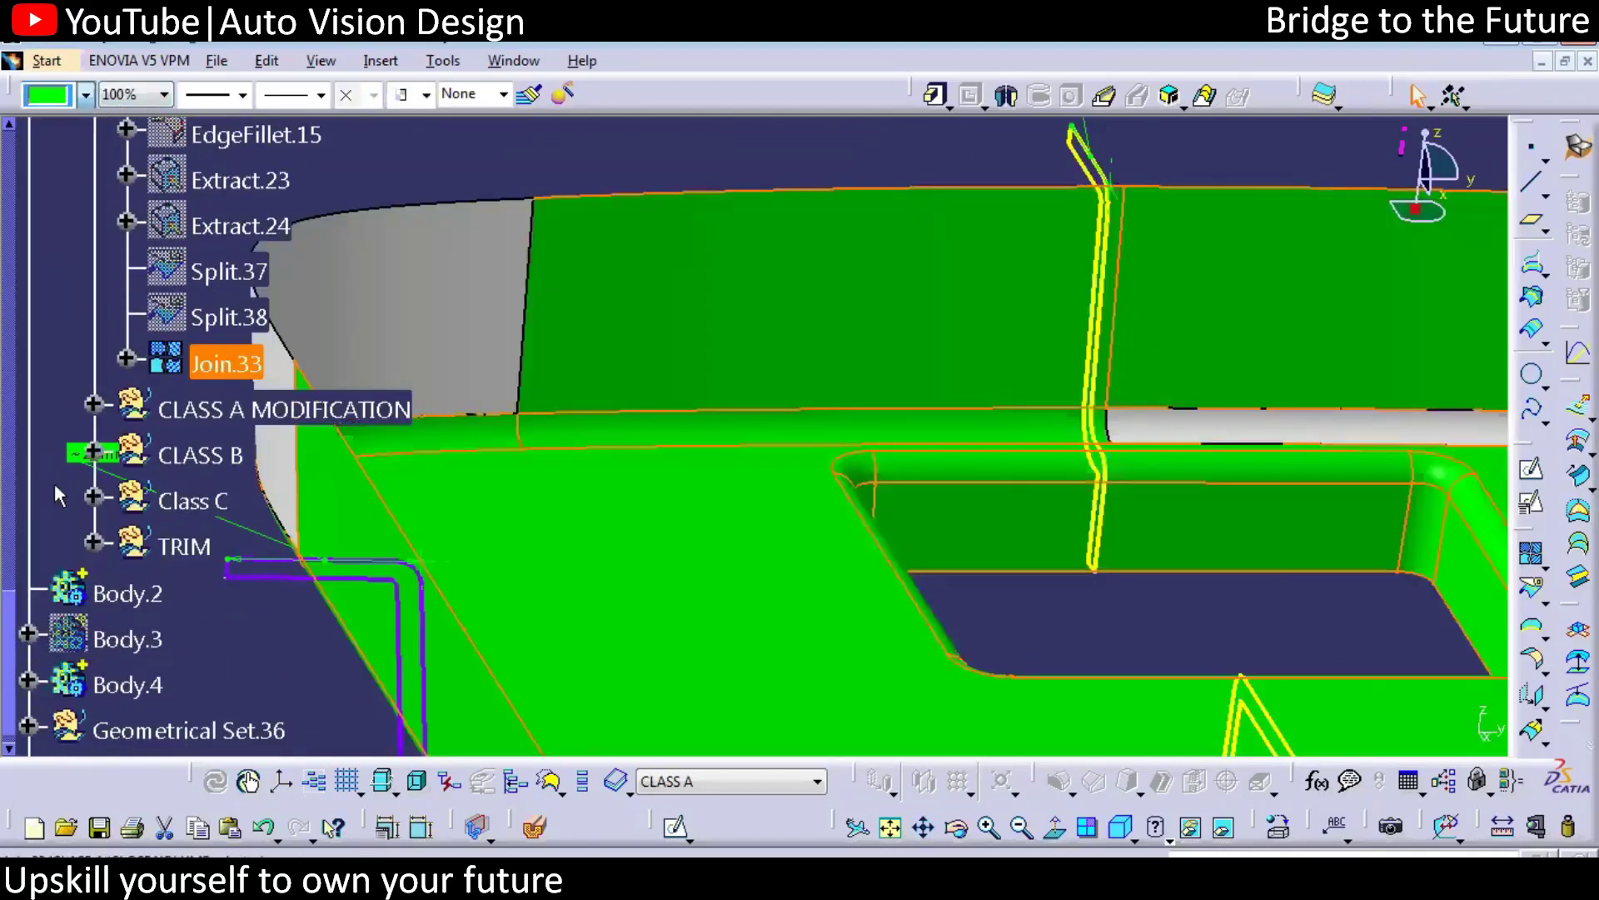
click(85, 95)
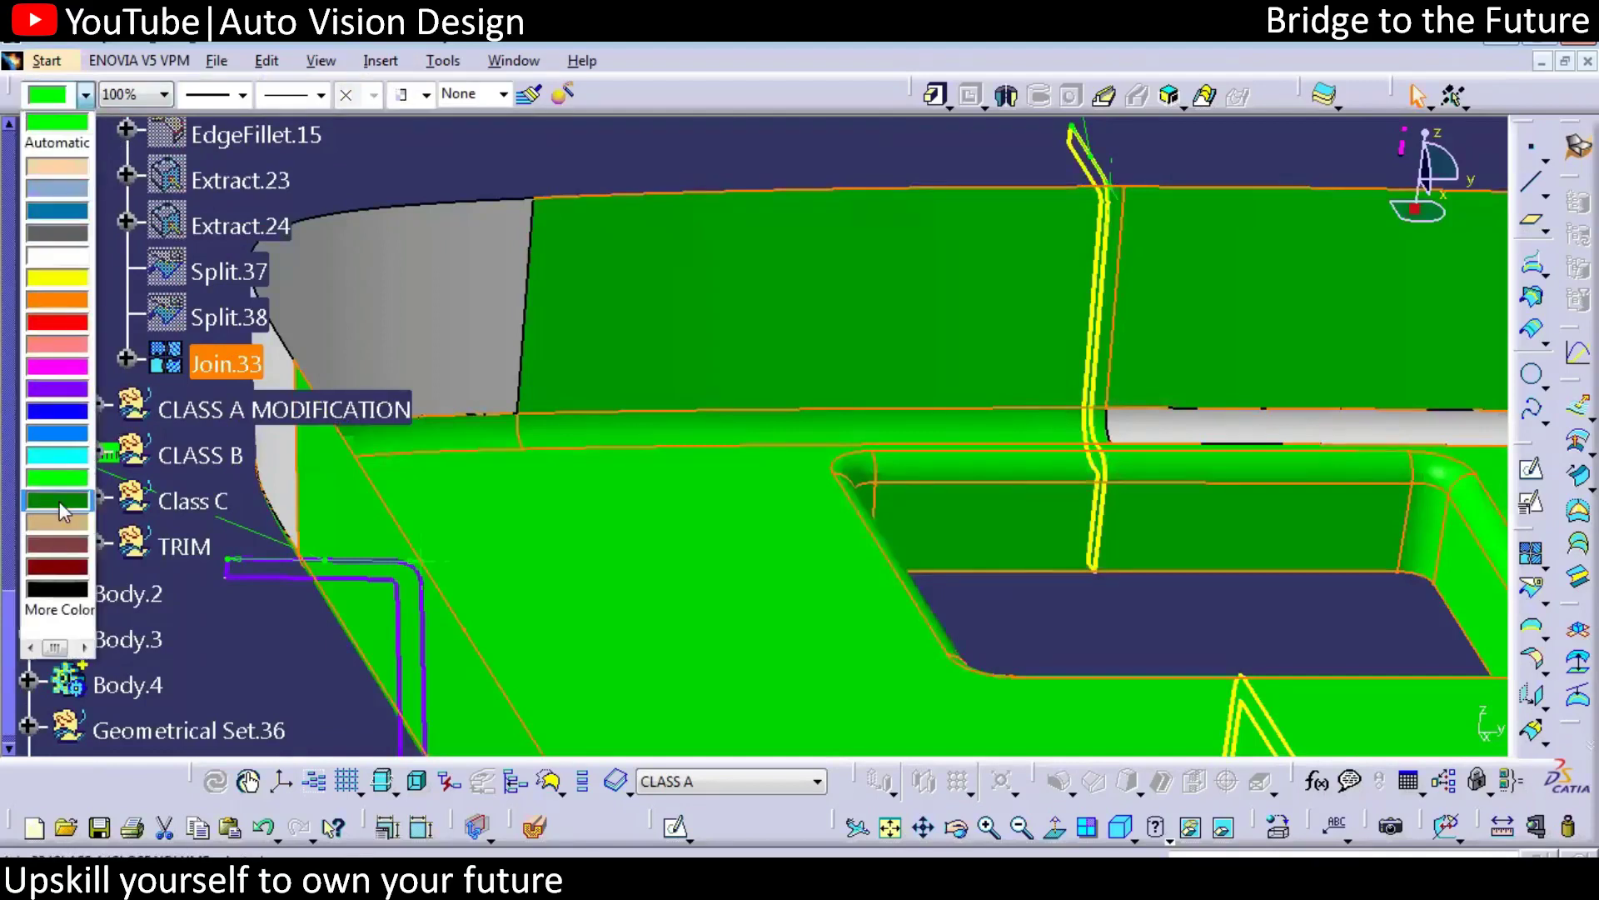
click(58, 501)
middle_drag(768, 525, 754, 404)
click(435, 285)
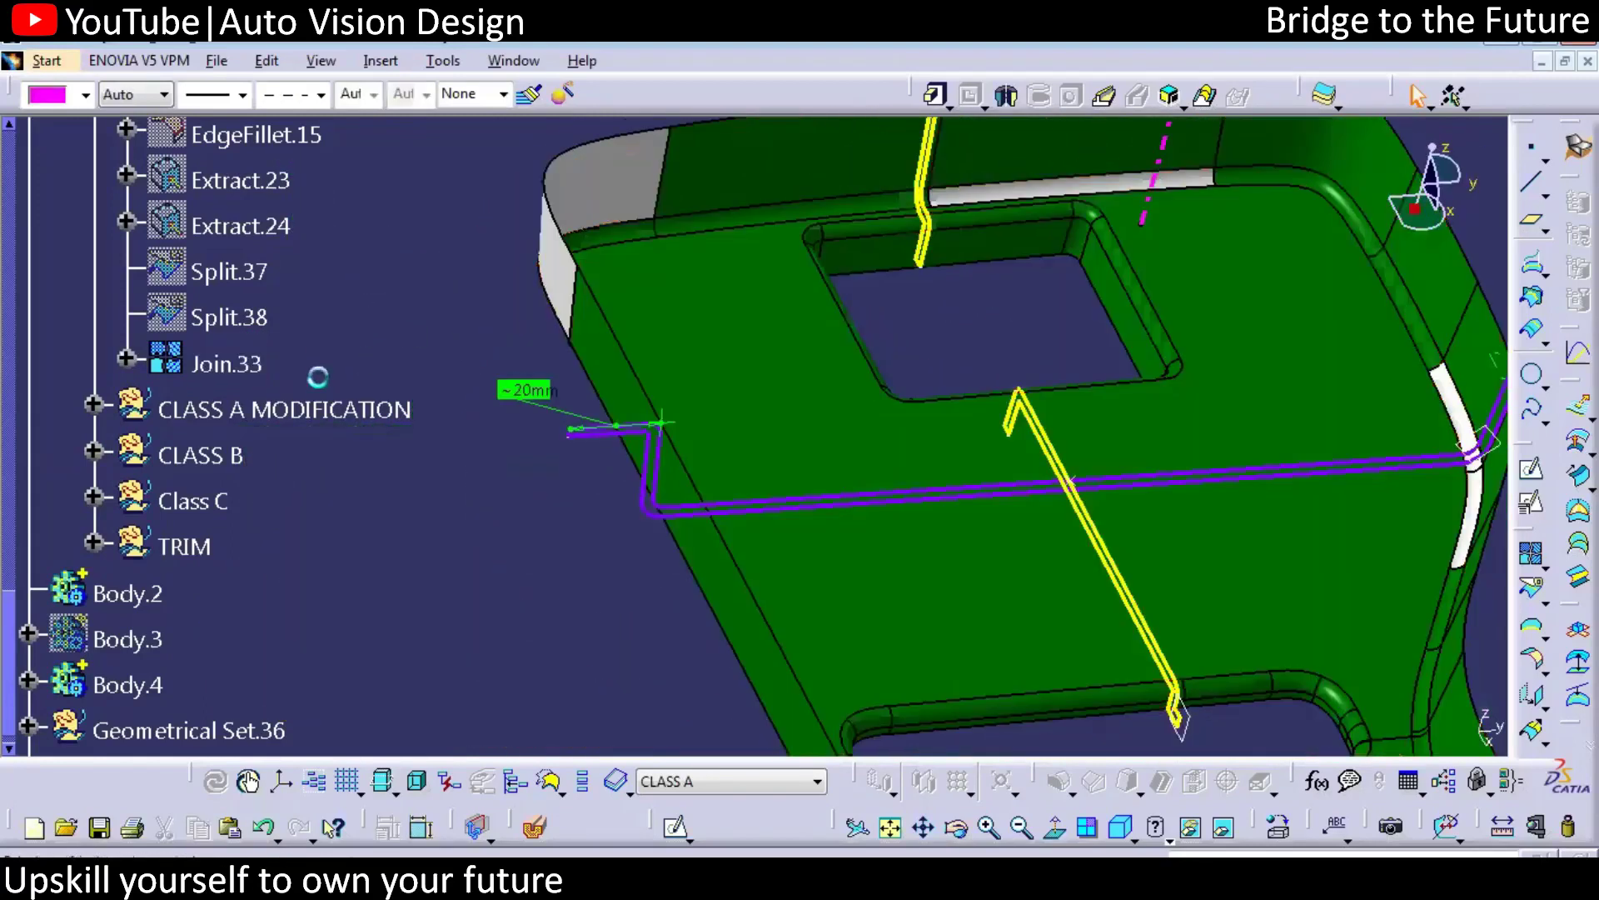
Reopen the tray surface join, inspect its free boundaries and display the diagnosis of its disconnected domains
double_click(227, 364)
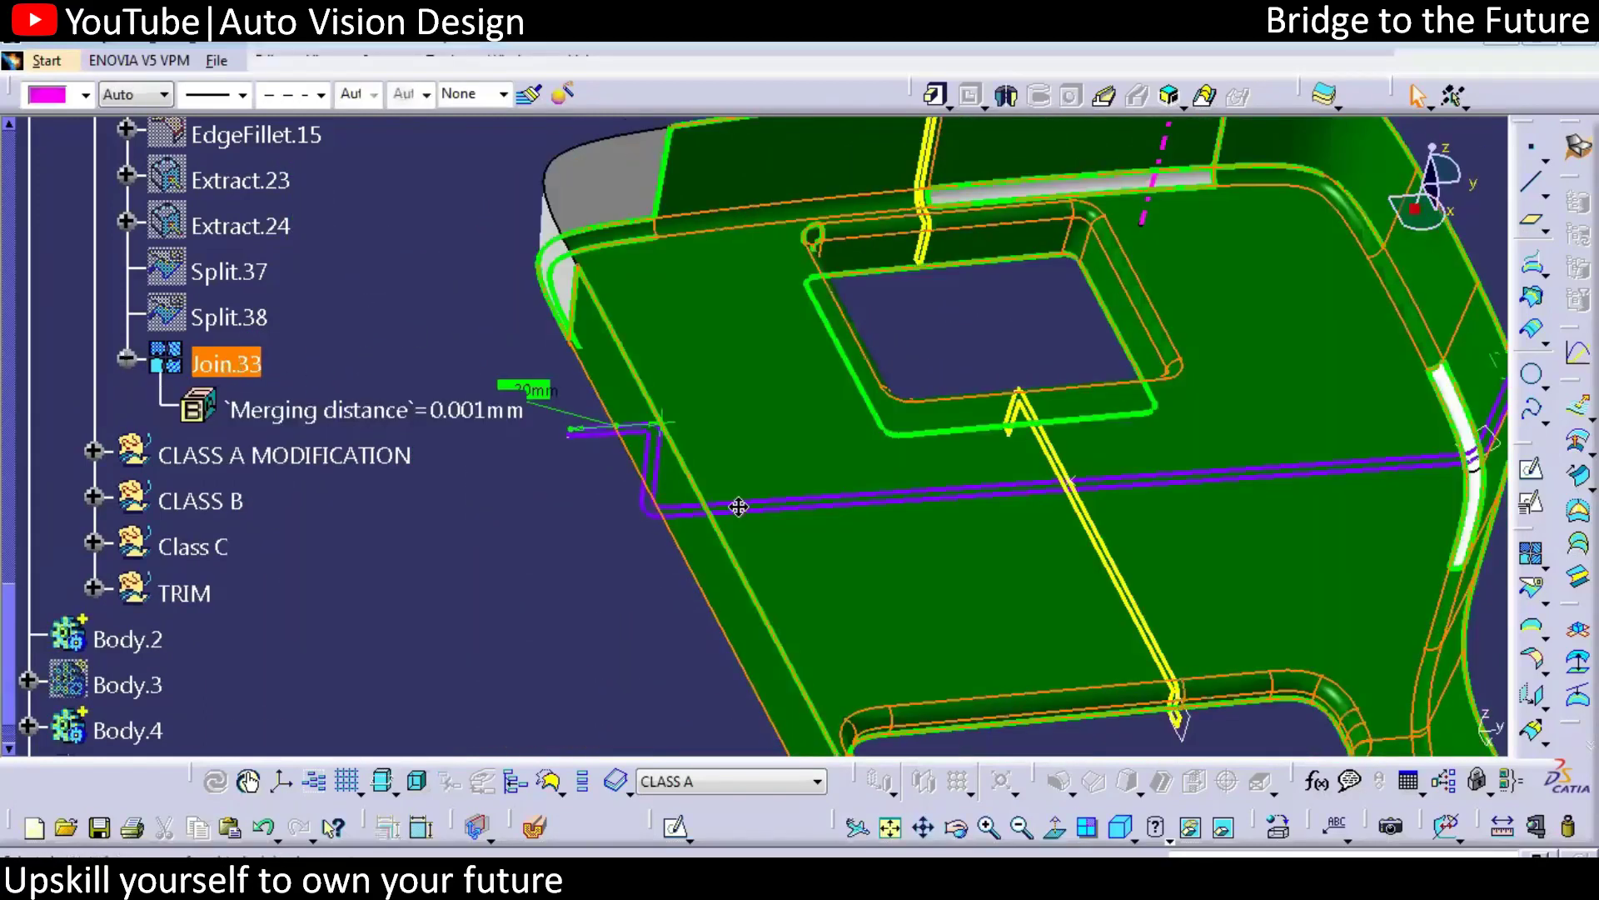
middle_drag(734, 426, 691, 438)
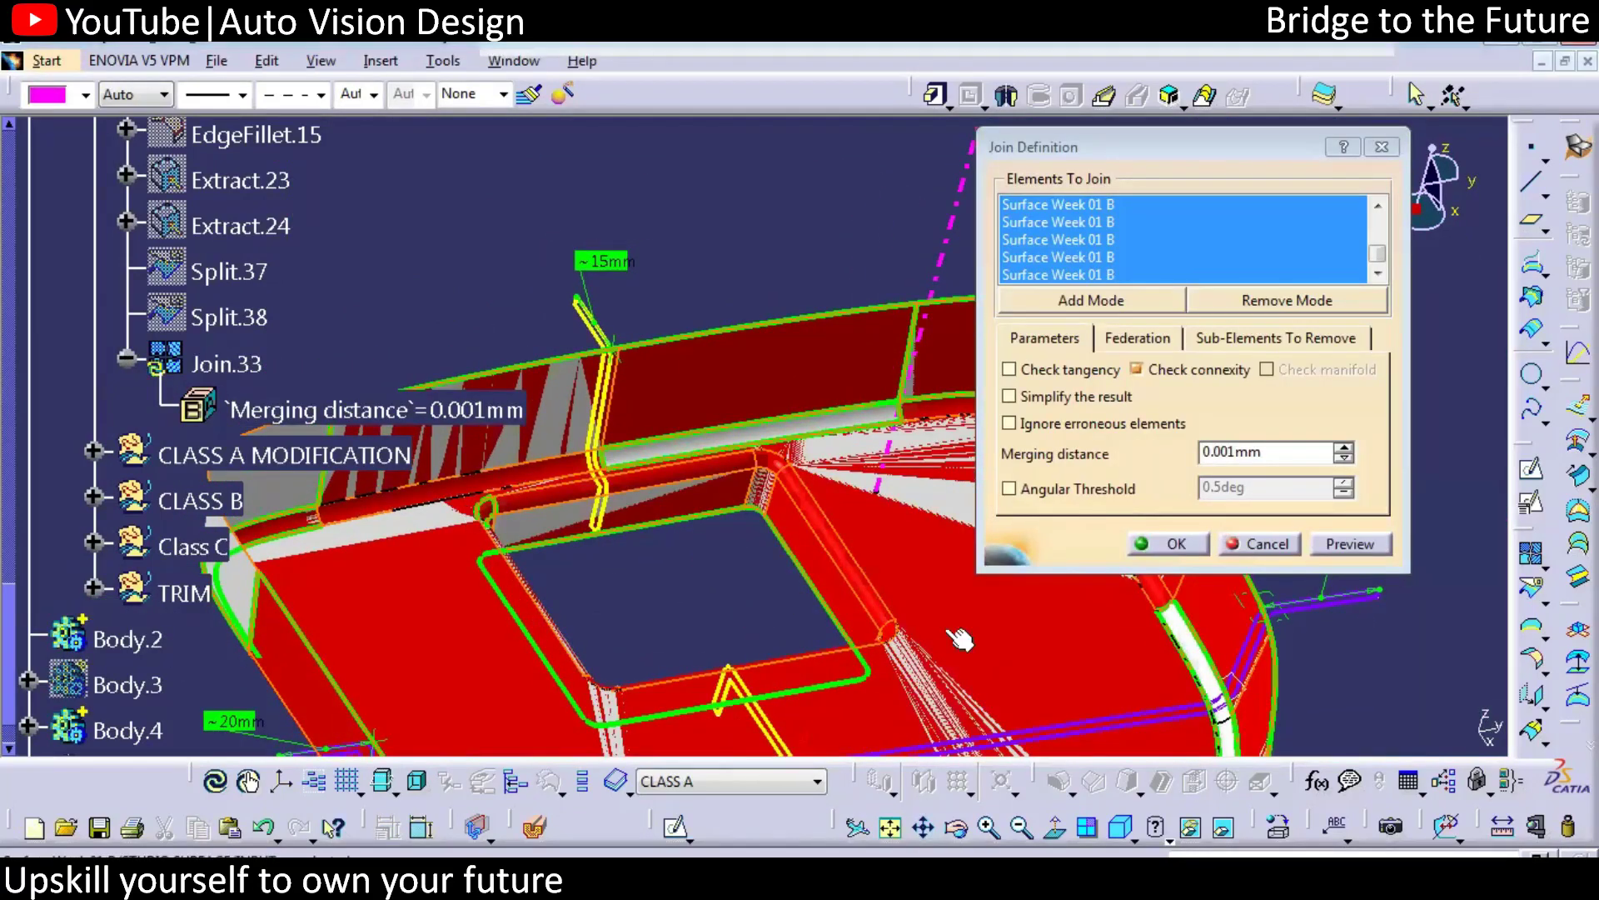
middle_drag(951, 635, 866, 586)
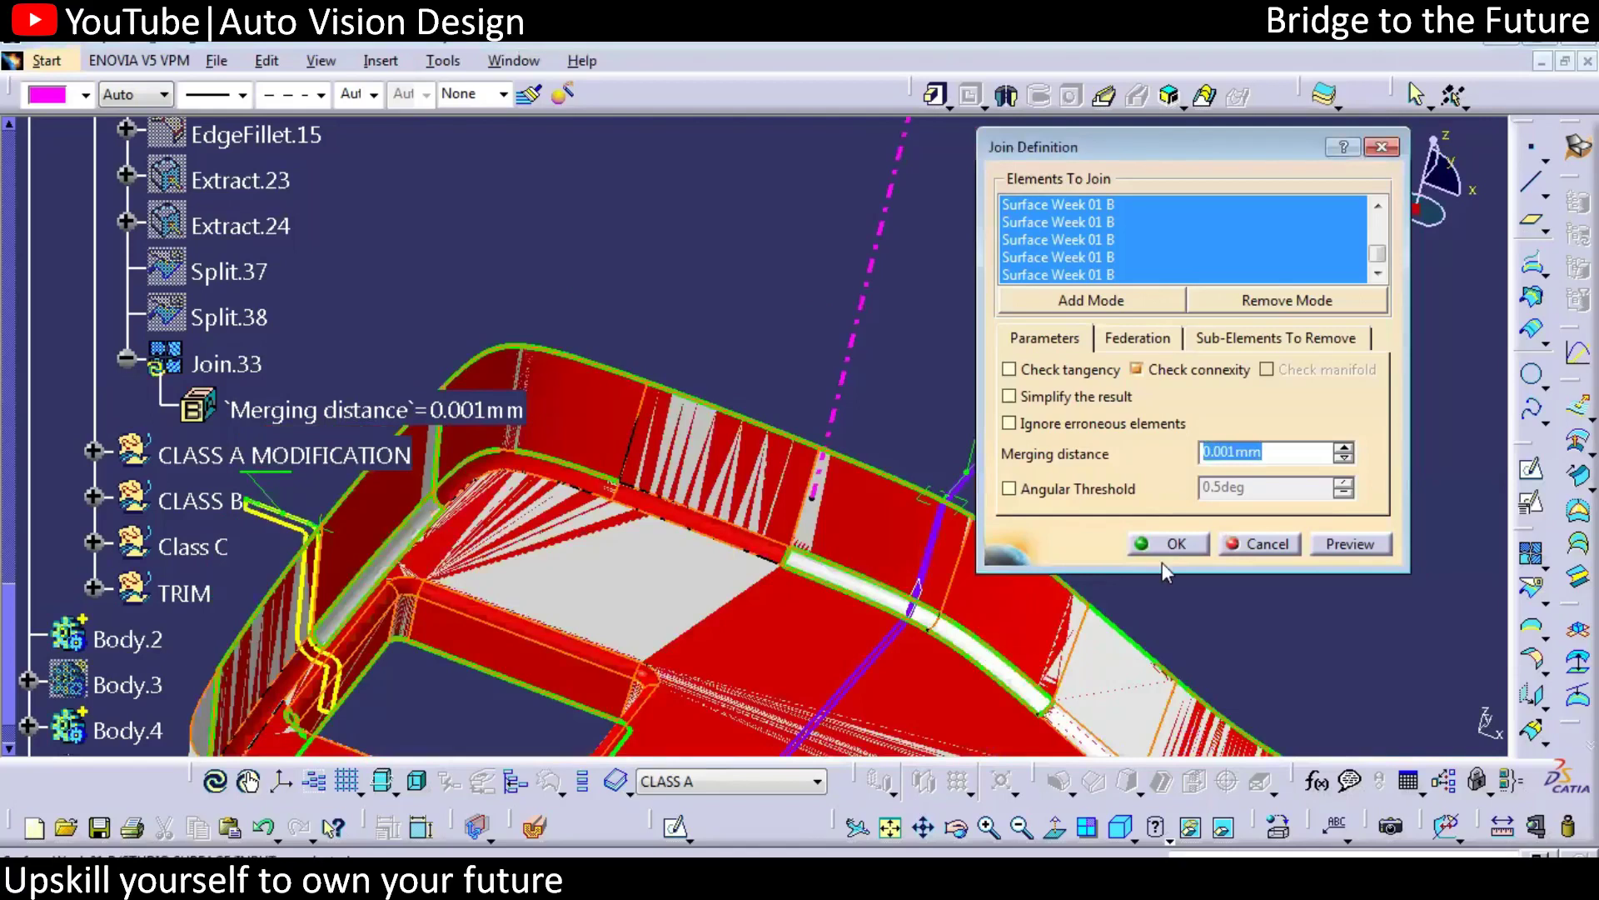
key(Return)
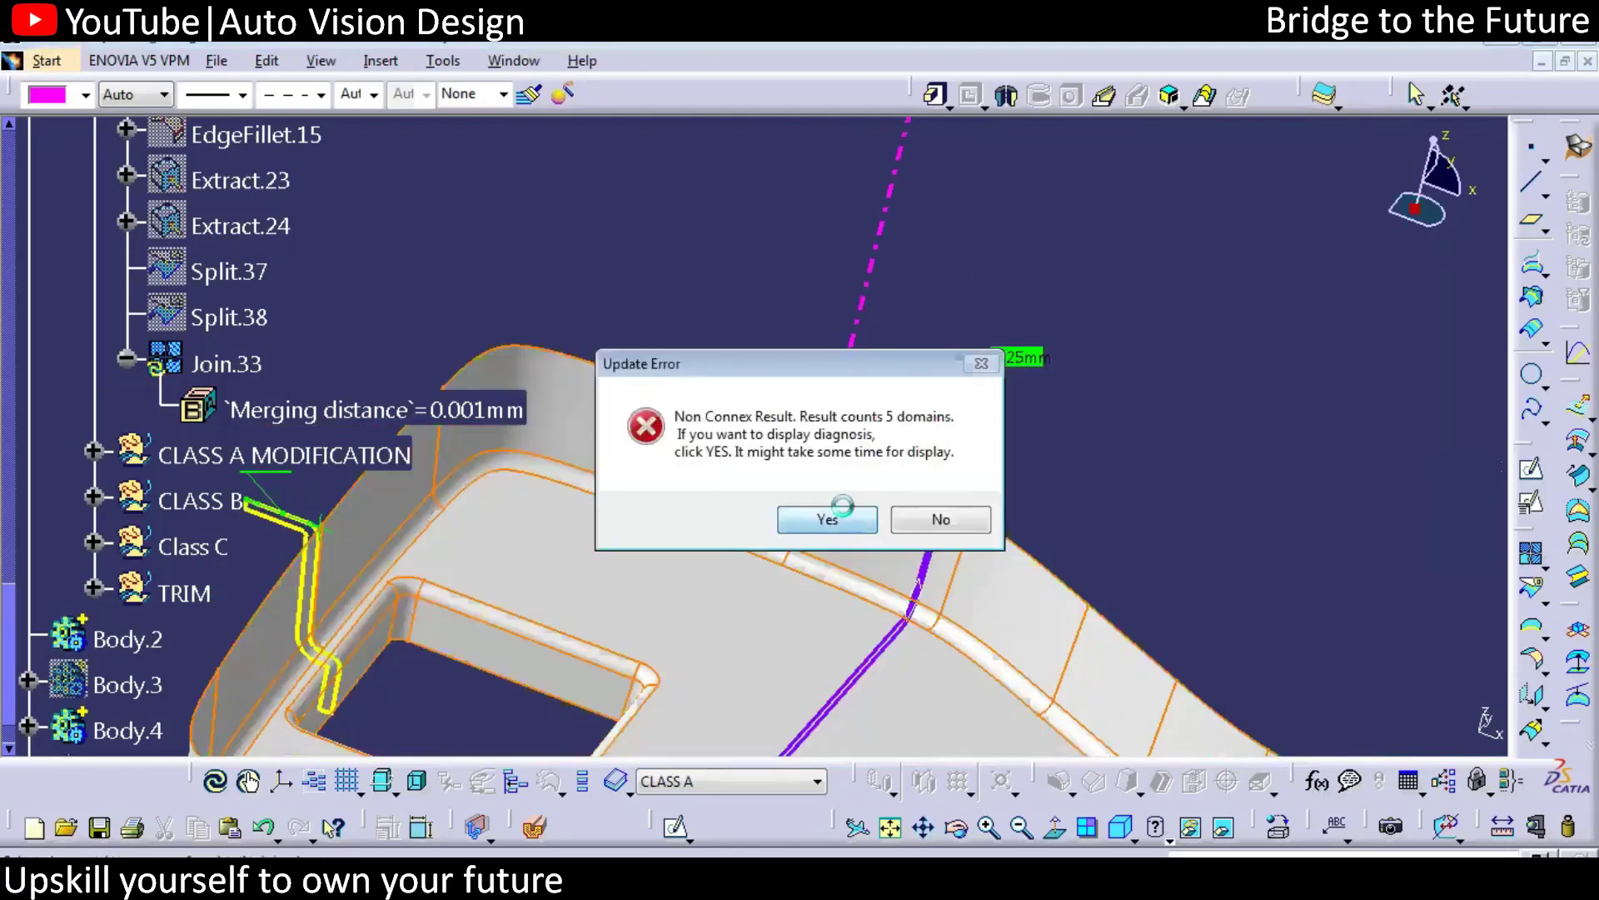
click(843, 507)
click(1444, 718)
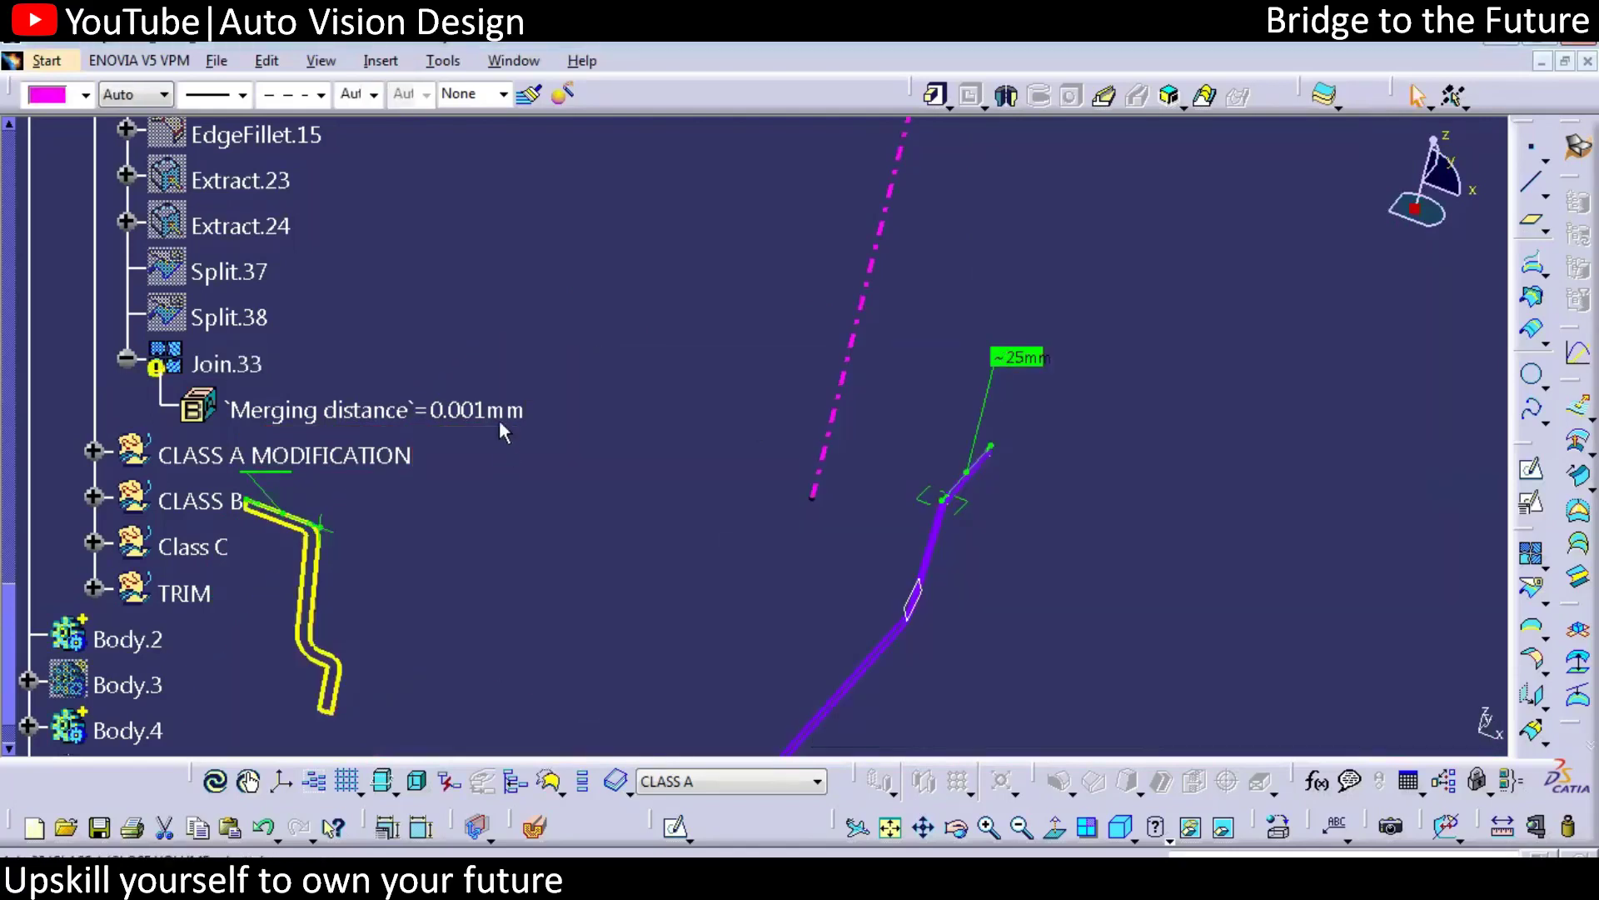
Set the join's merging distance to 0.01 mm, preview it and apply the change
double_click(215, 364)
click(1232, 451)
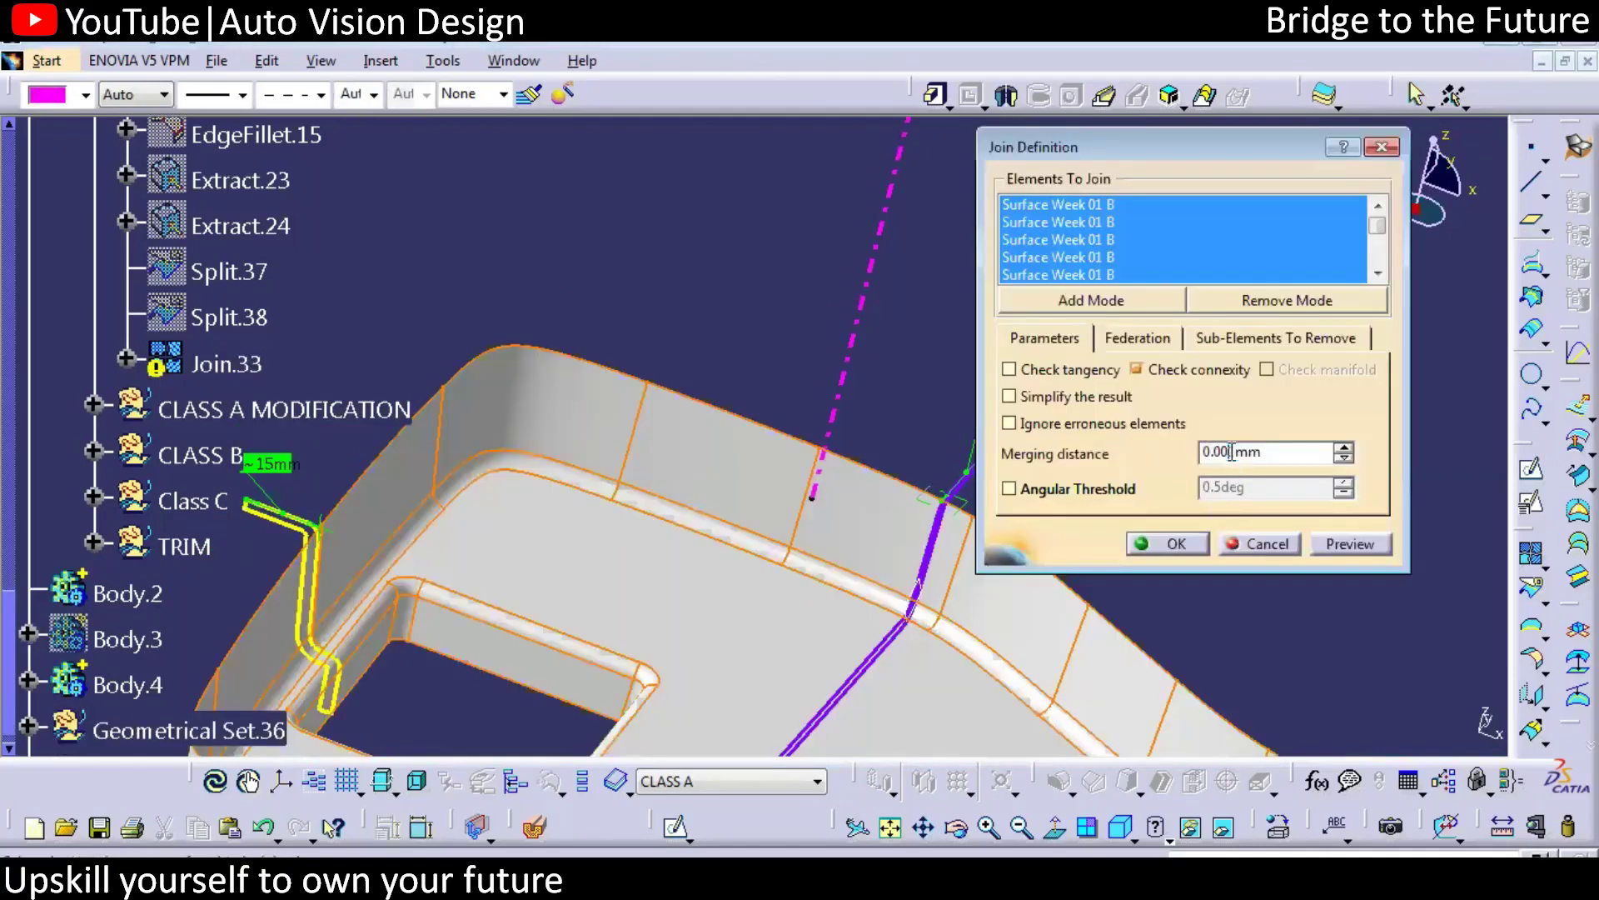
click(1374, 549)
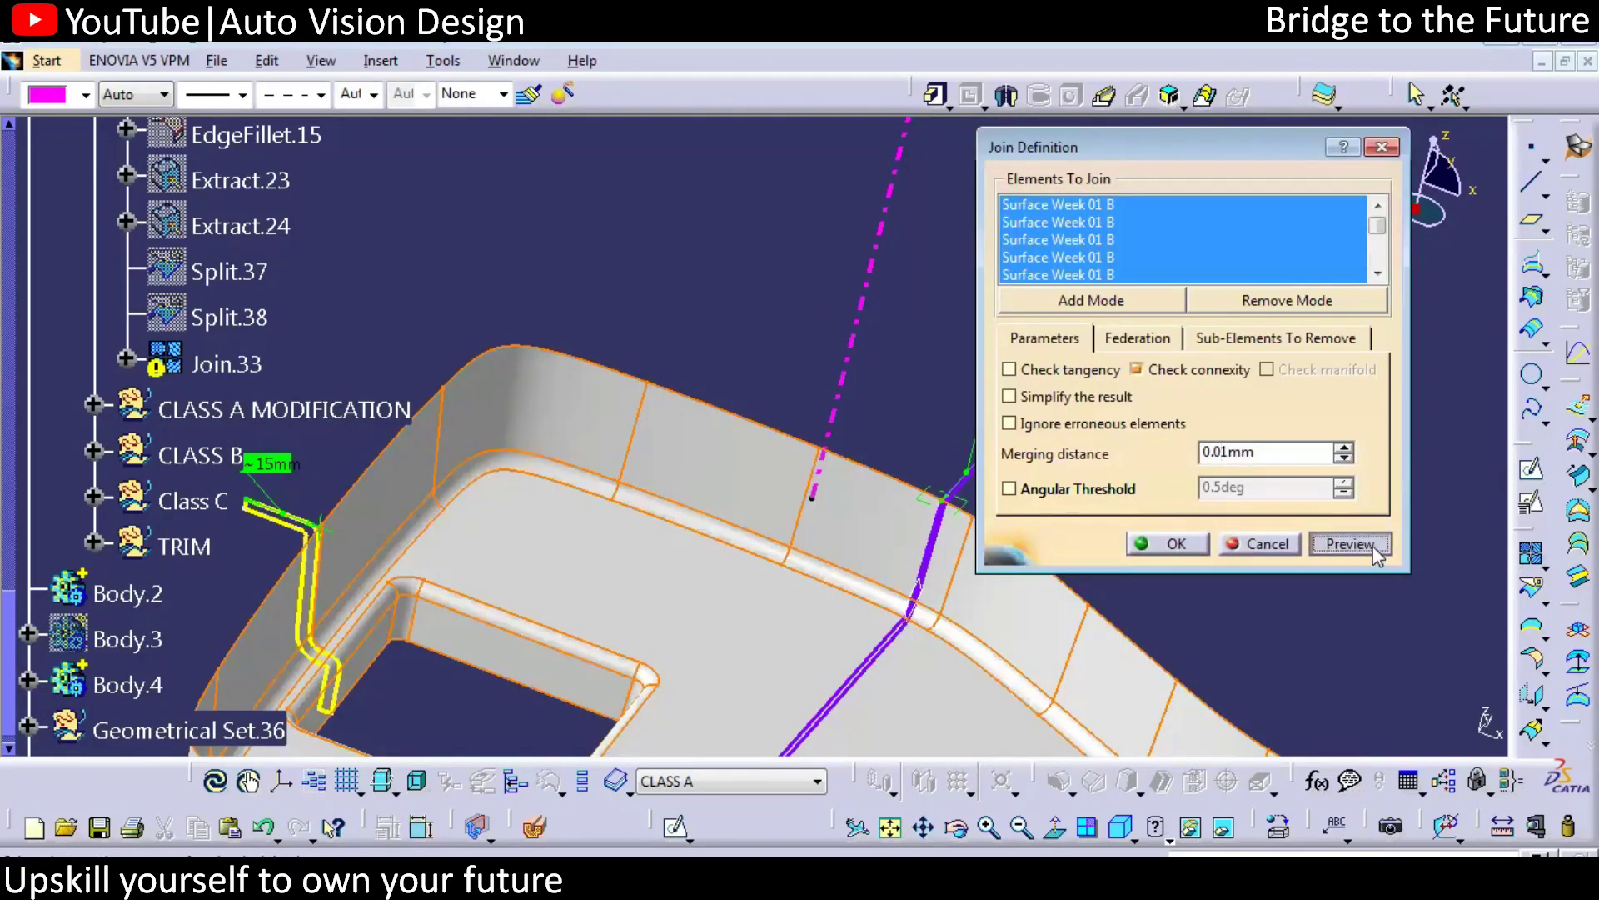
middle_drag(619, 364, 718, 421)
click(1166, 551)
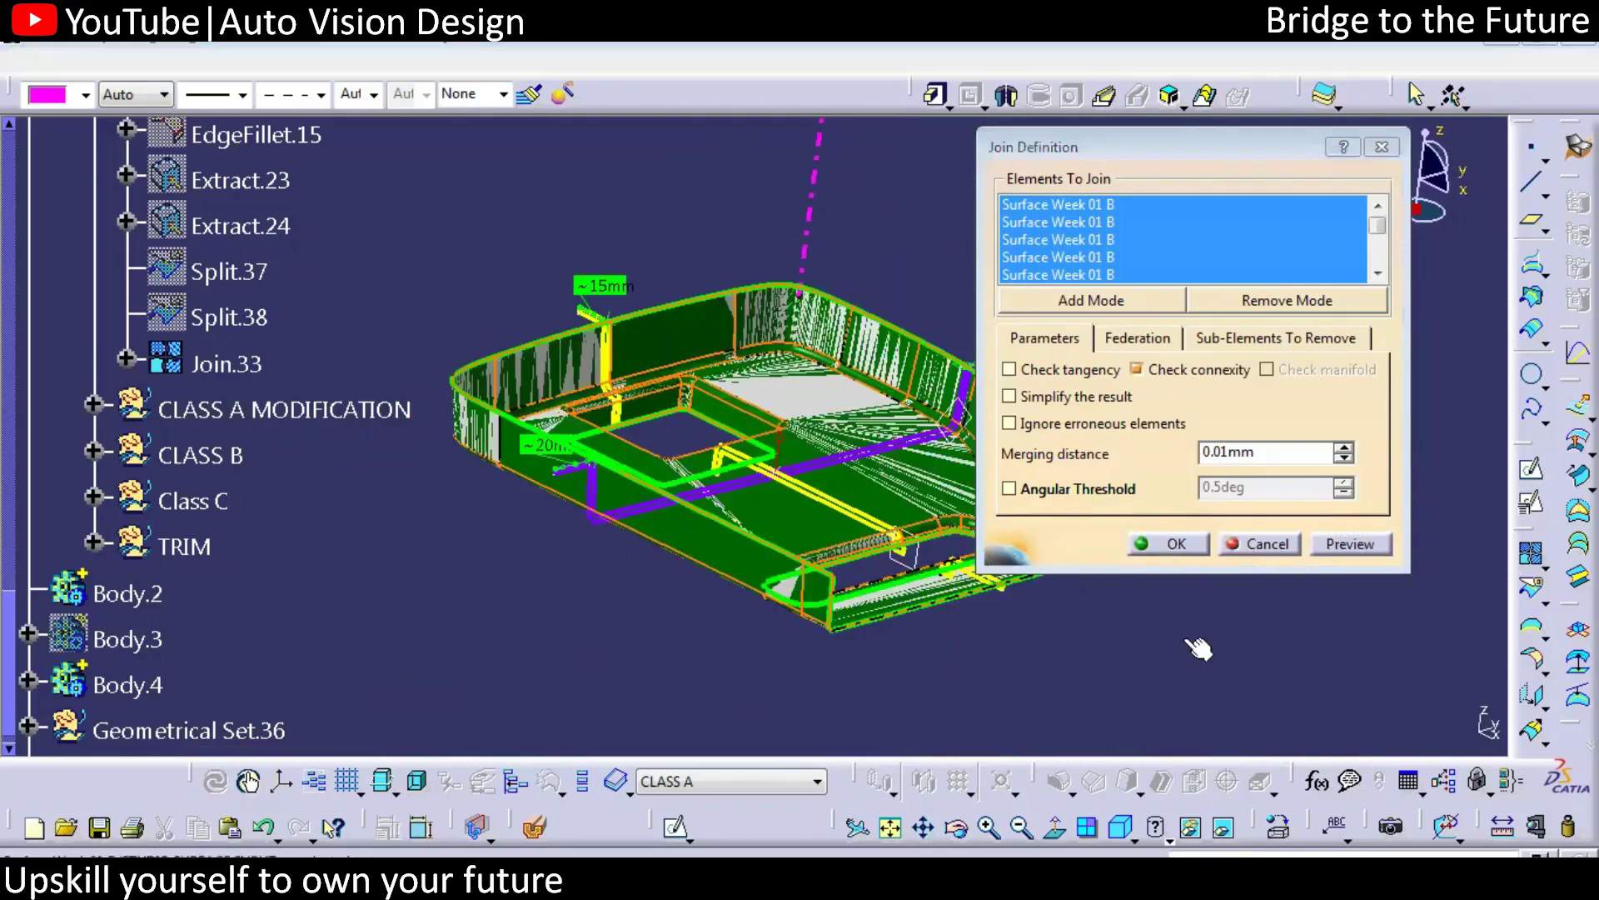
middle_drag(582, 536, 635, 553)
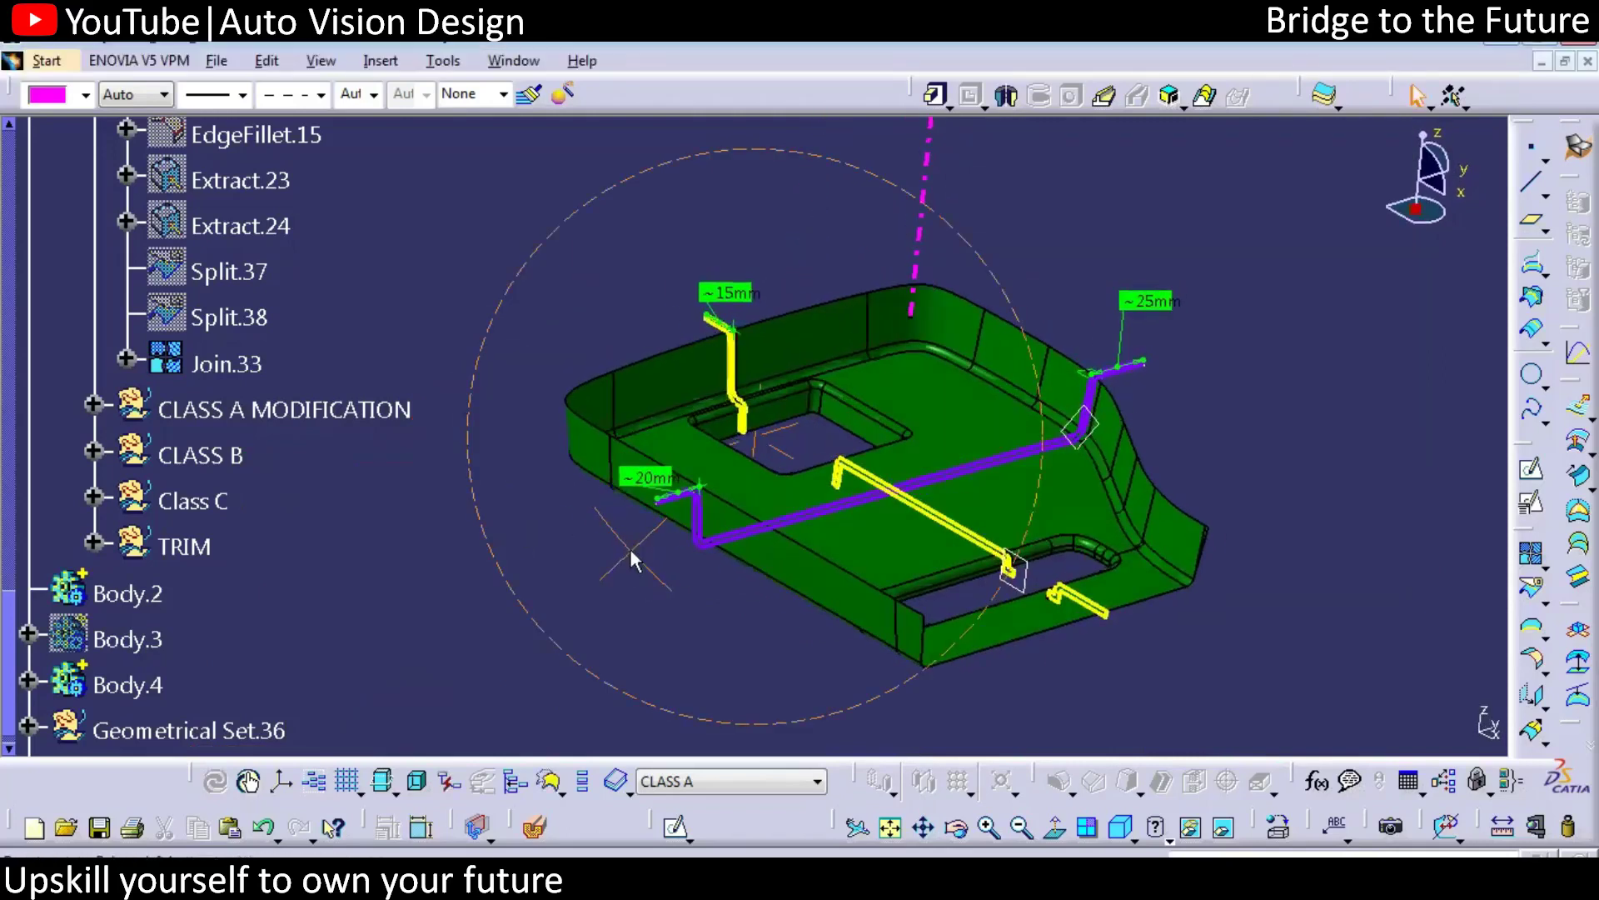
Examine the join's merging distance parameter and preview all boundaries of the joined surface without creating a boundary curve
click(246, 366)
click(126, 358)
click(382, 306)
click(127, 358)
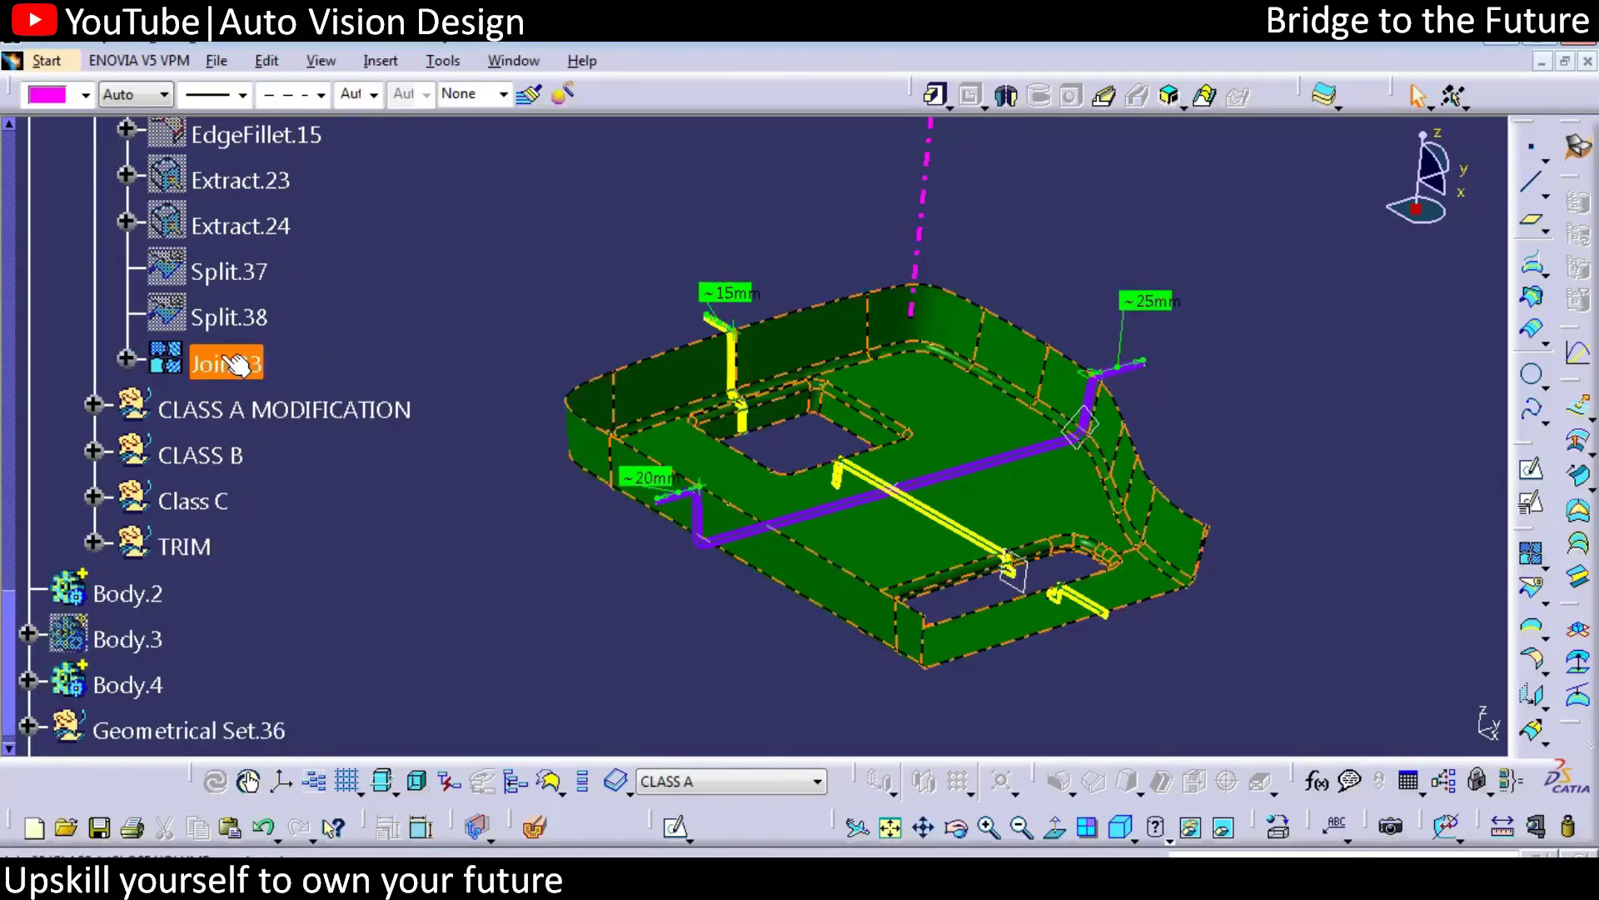
click(129, 358)
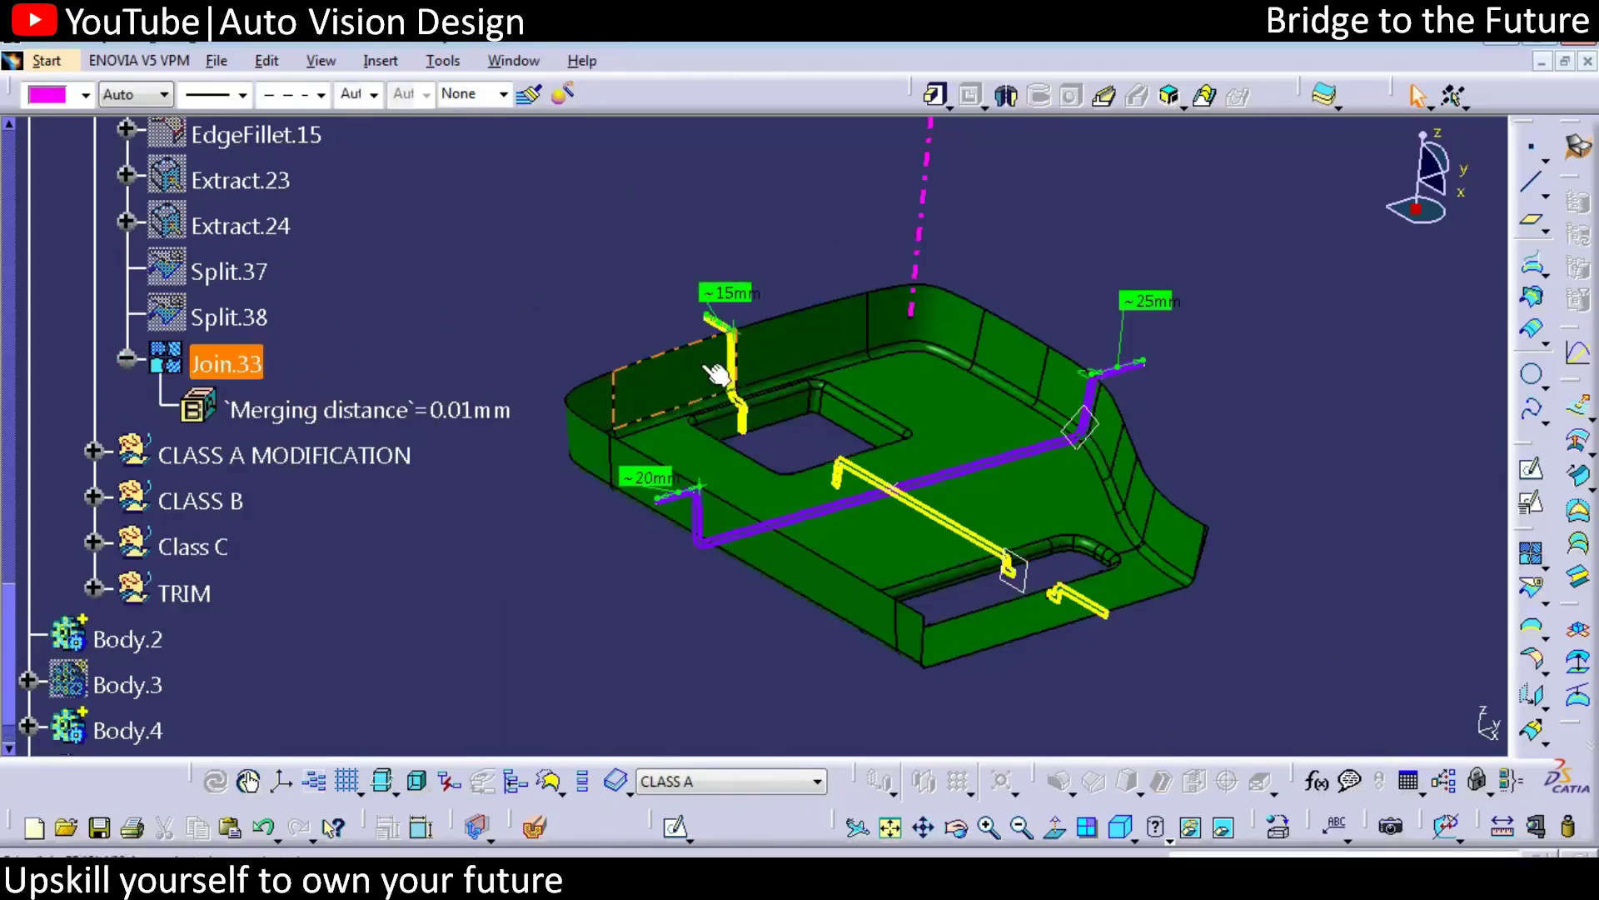
click(504, 408)
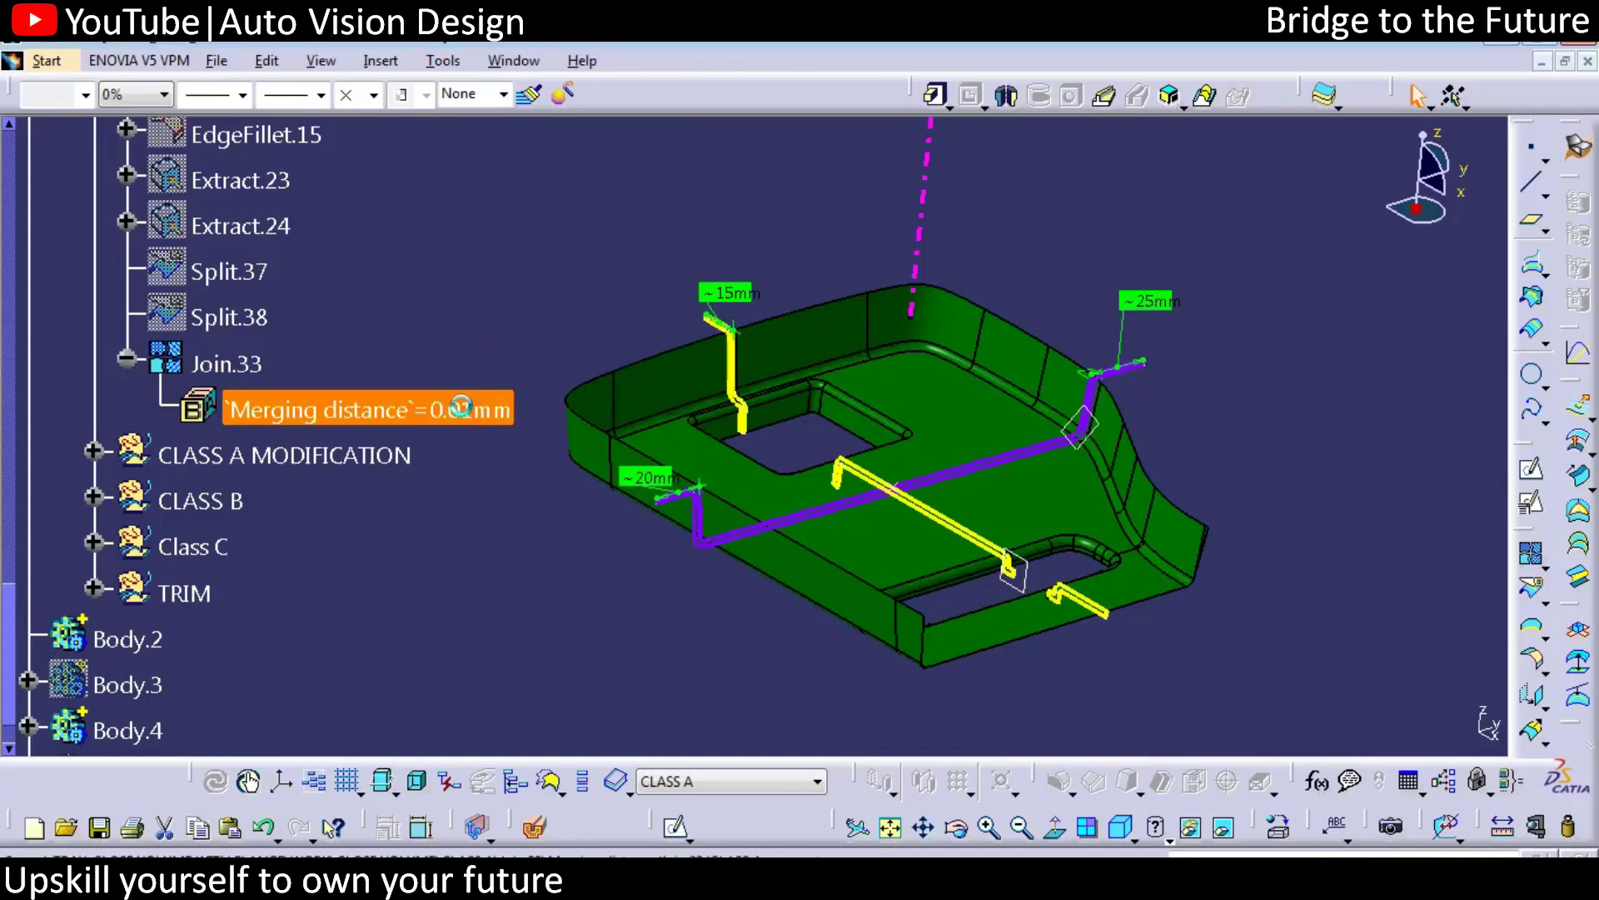
click(1469, 604)
click(1531, 627)
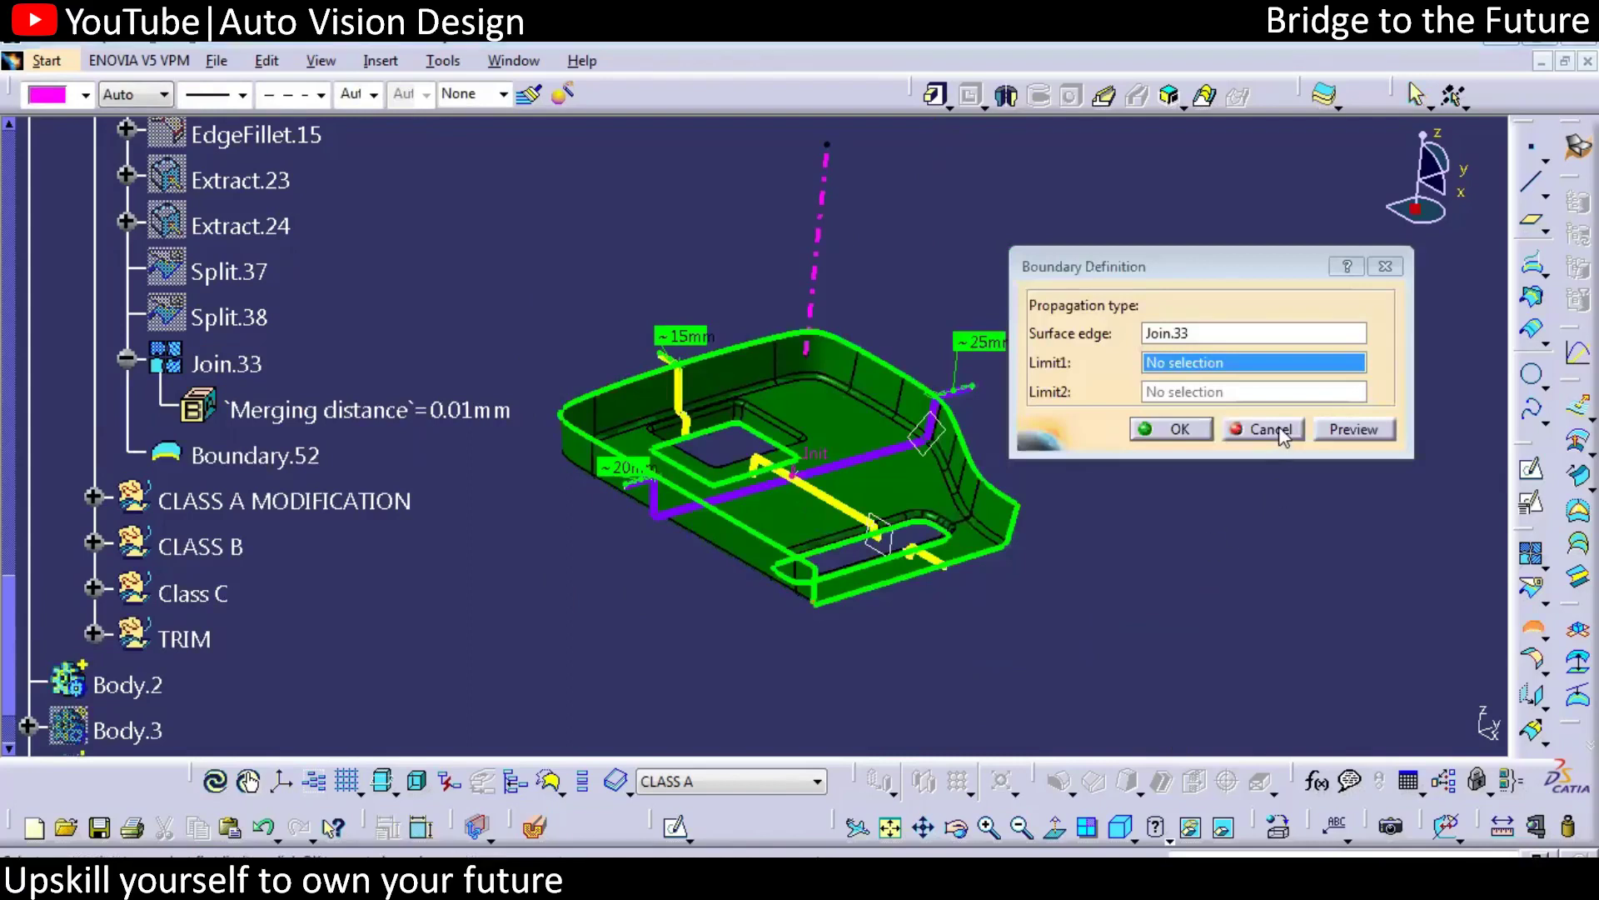
click(1167, 429)
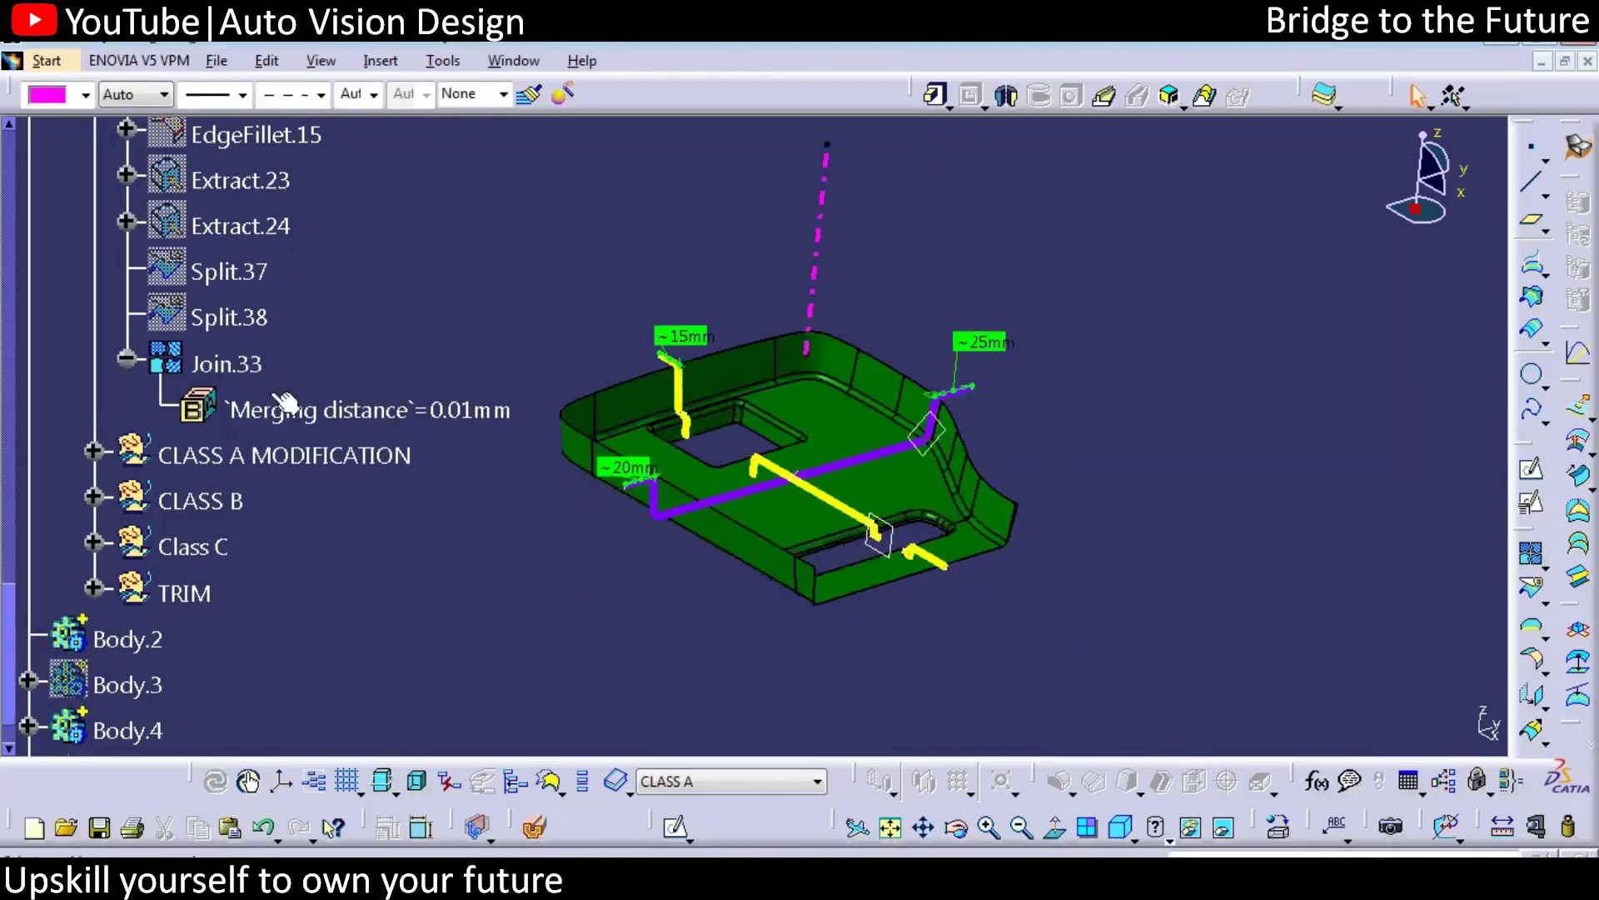
Make CLASS A MODIFICATION the active geometrical set and pick the upper wall edge of the joined surface at the 20 mm purple section
right_click(260, 457)
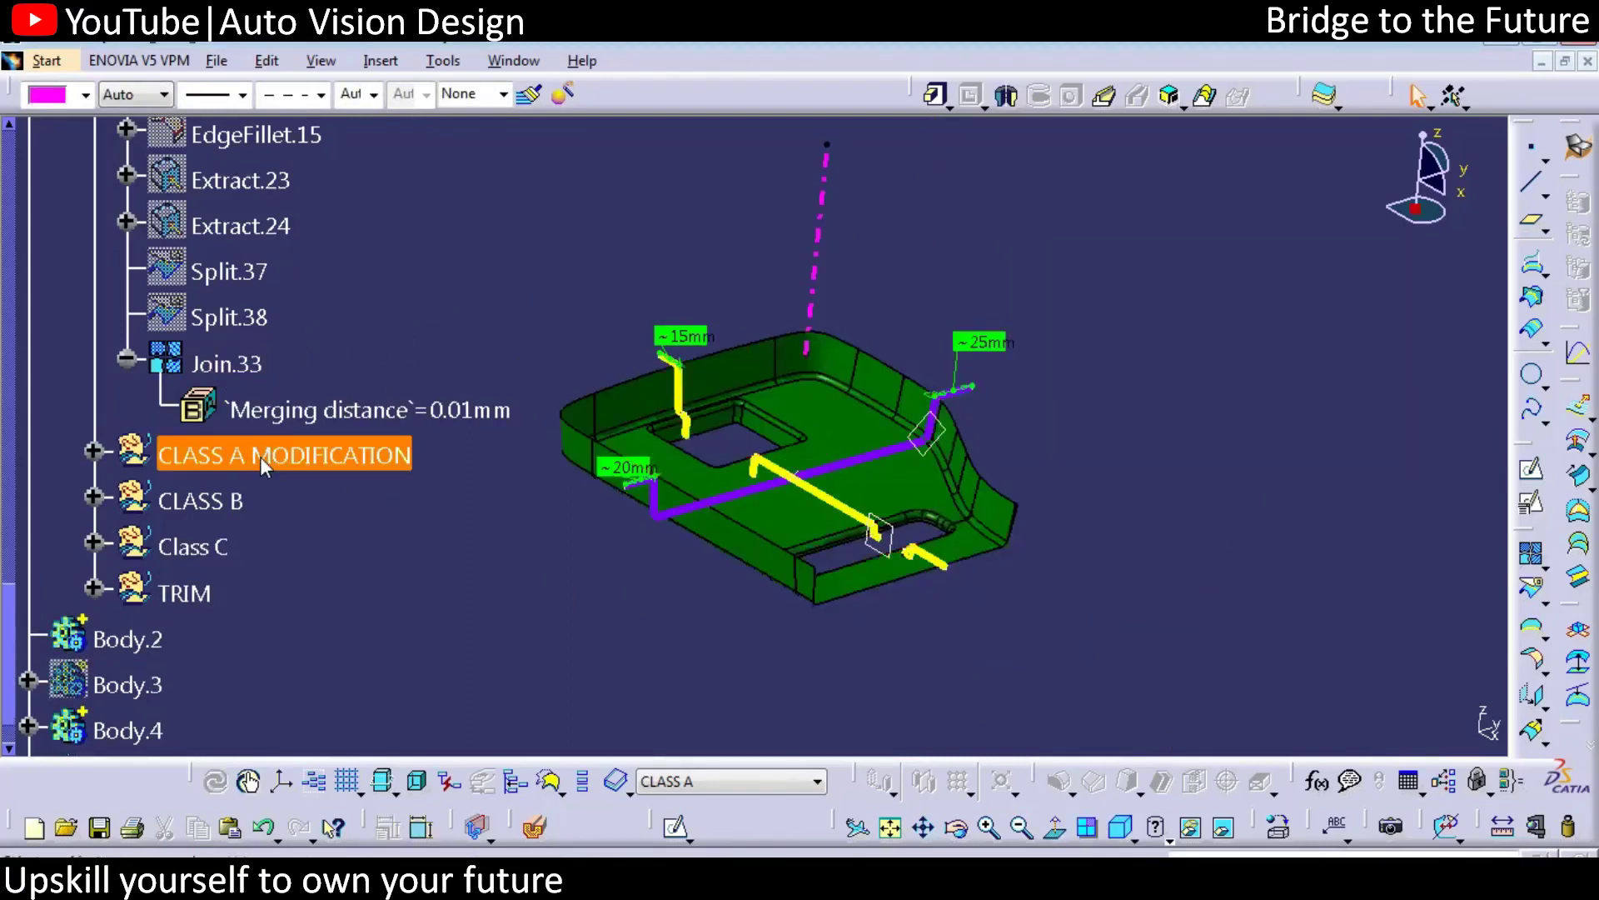
right_click(242, 366)
click(372, 293)
click(372, 293)
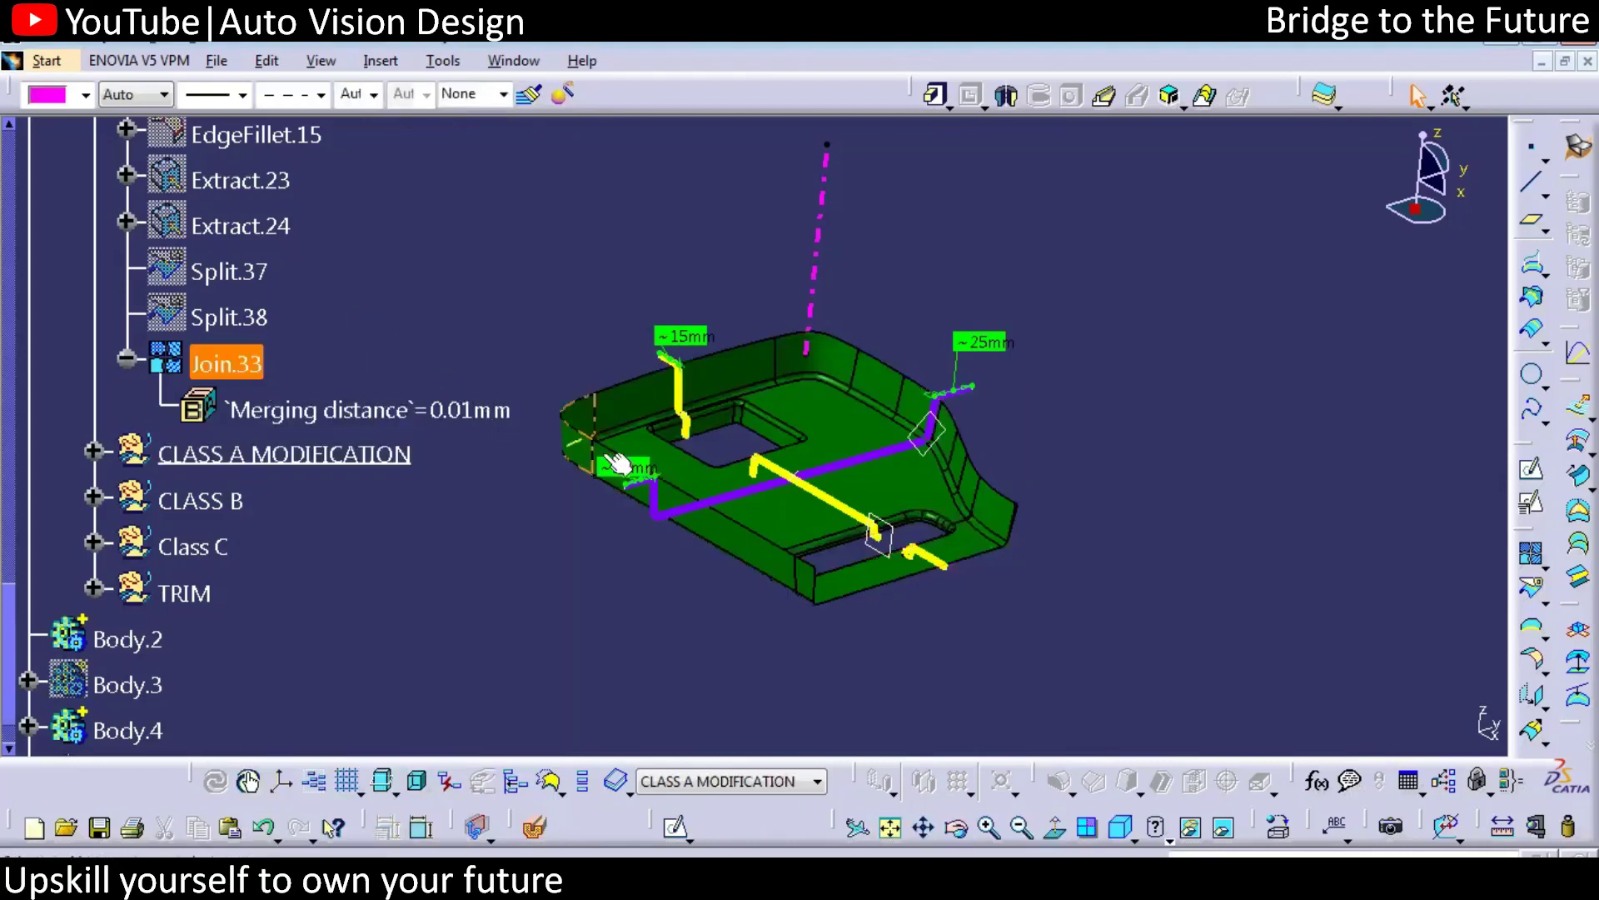
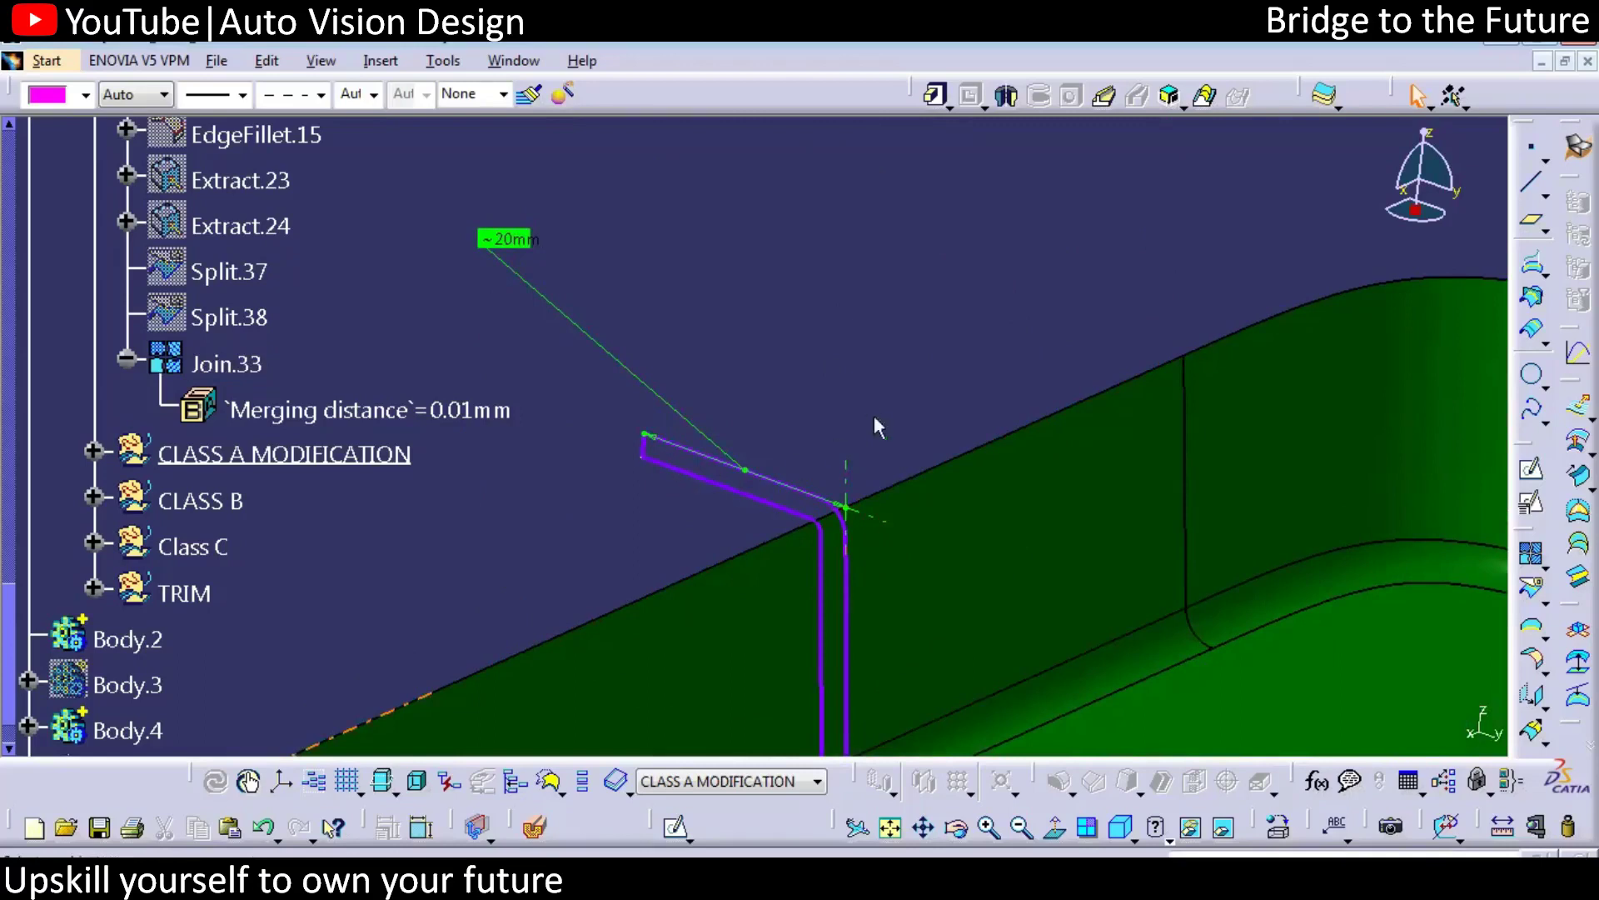
middle_drag(808, 460, 846, 428)
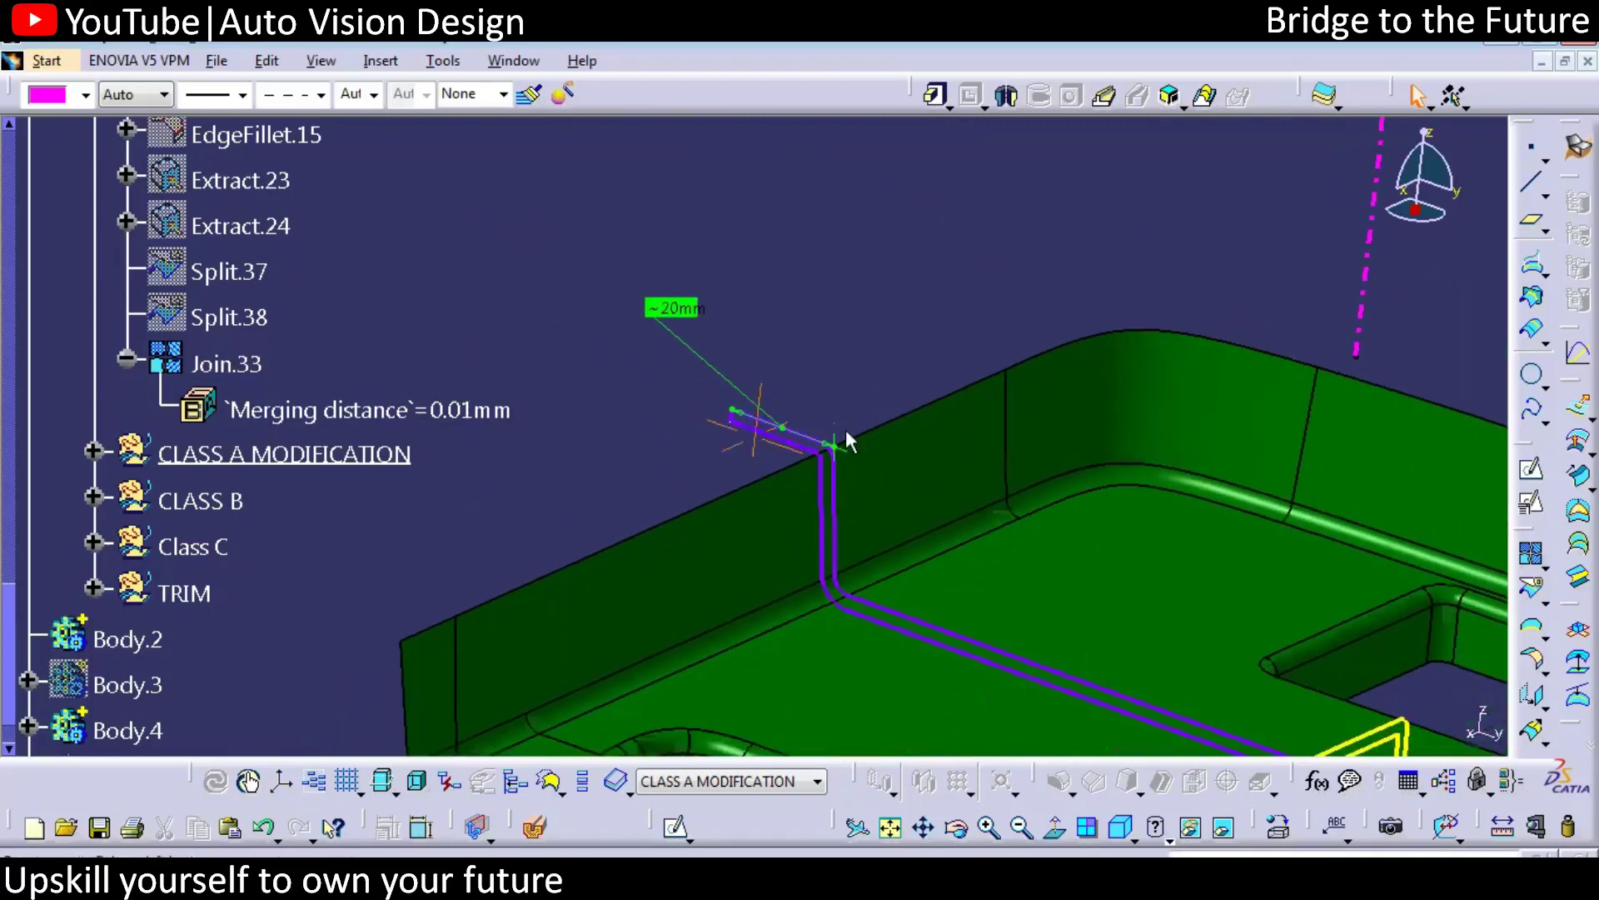
click(906, 429)
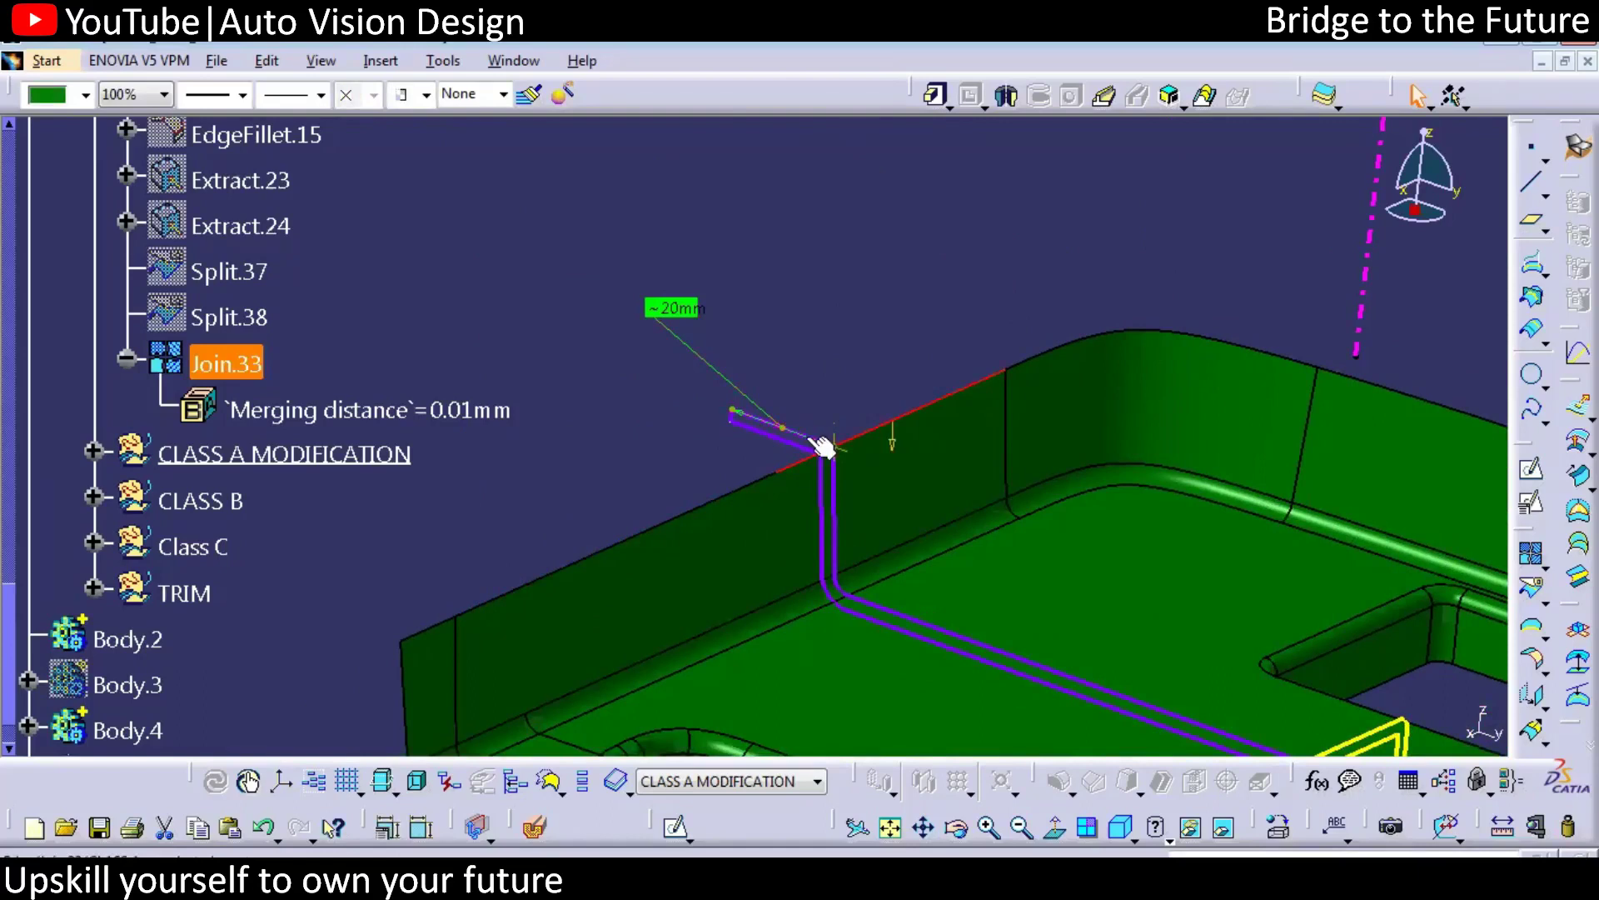
Examine the flange widths annotated at the purple and yellow master sections around the tray walls
click(511, 591)
ctrl+middle_drag(821, 420, 729, 600)
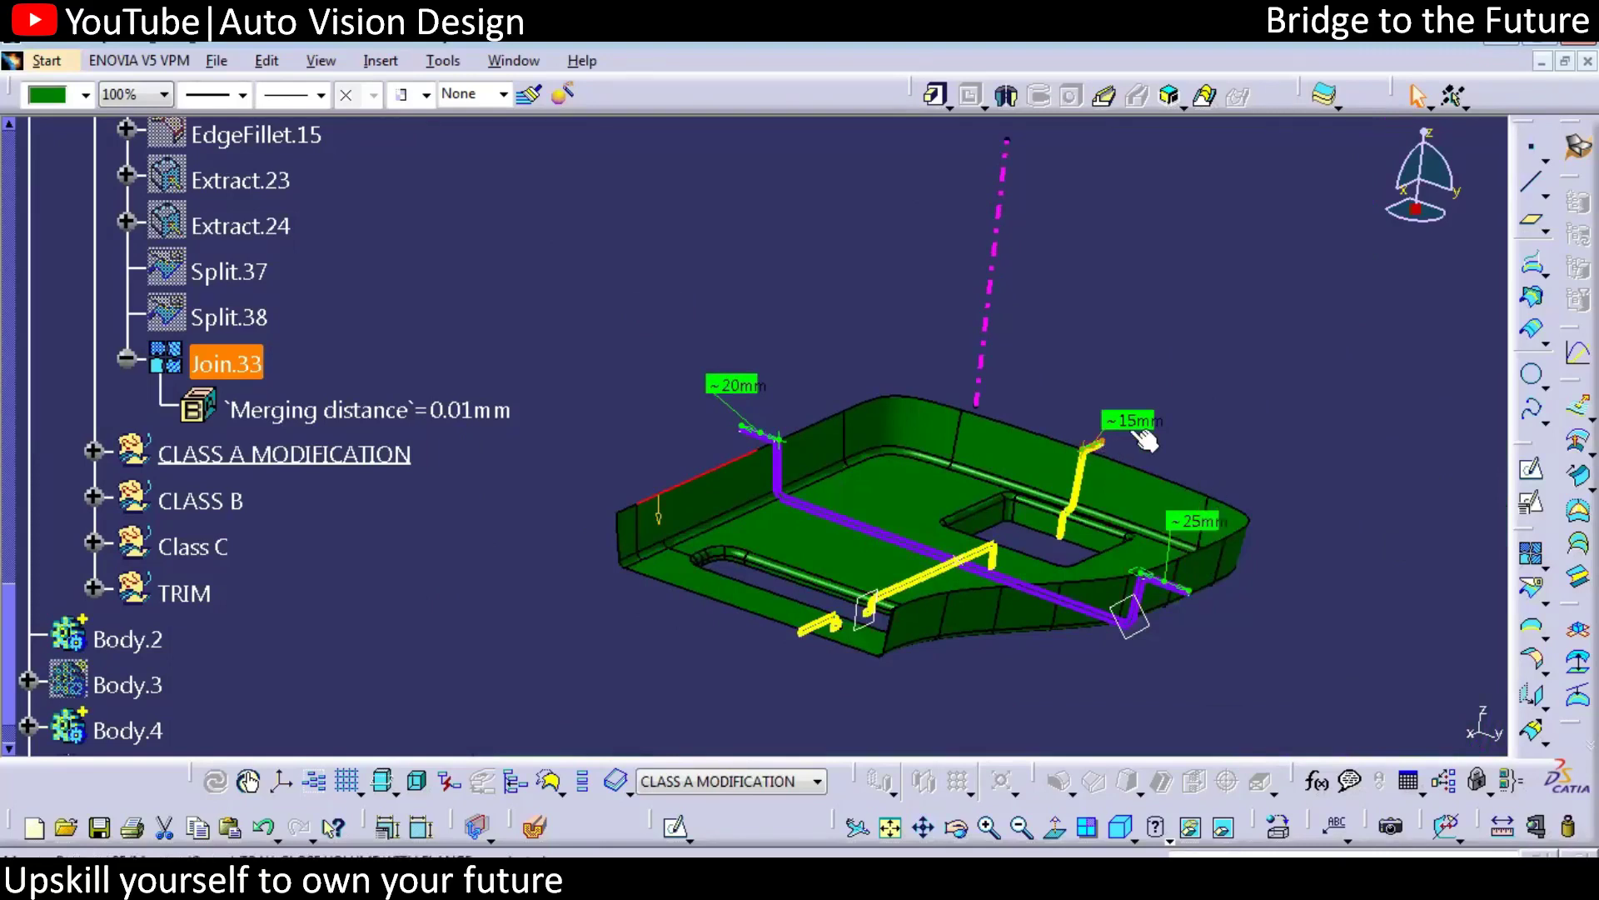
middle_drag(795, 465, 779, 349)
middle_drag(685, 446, 688, 487)
click(828, 306)
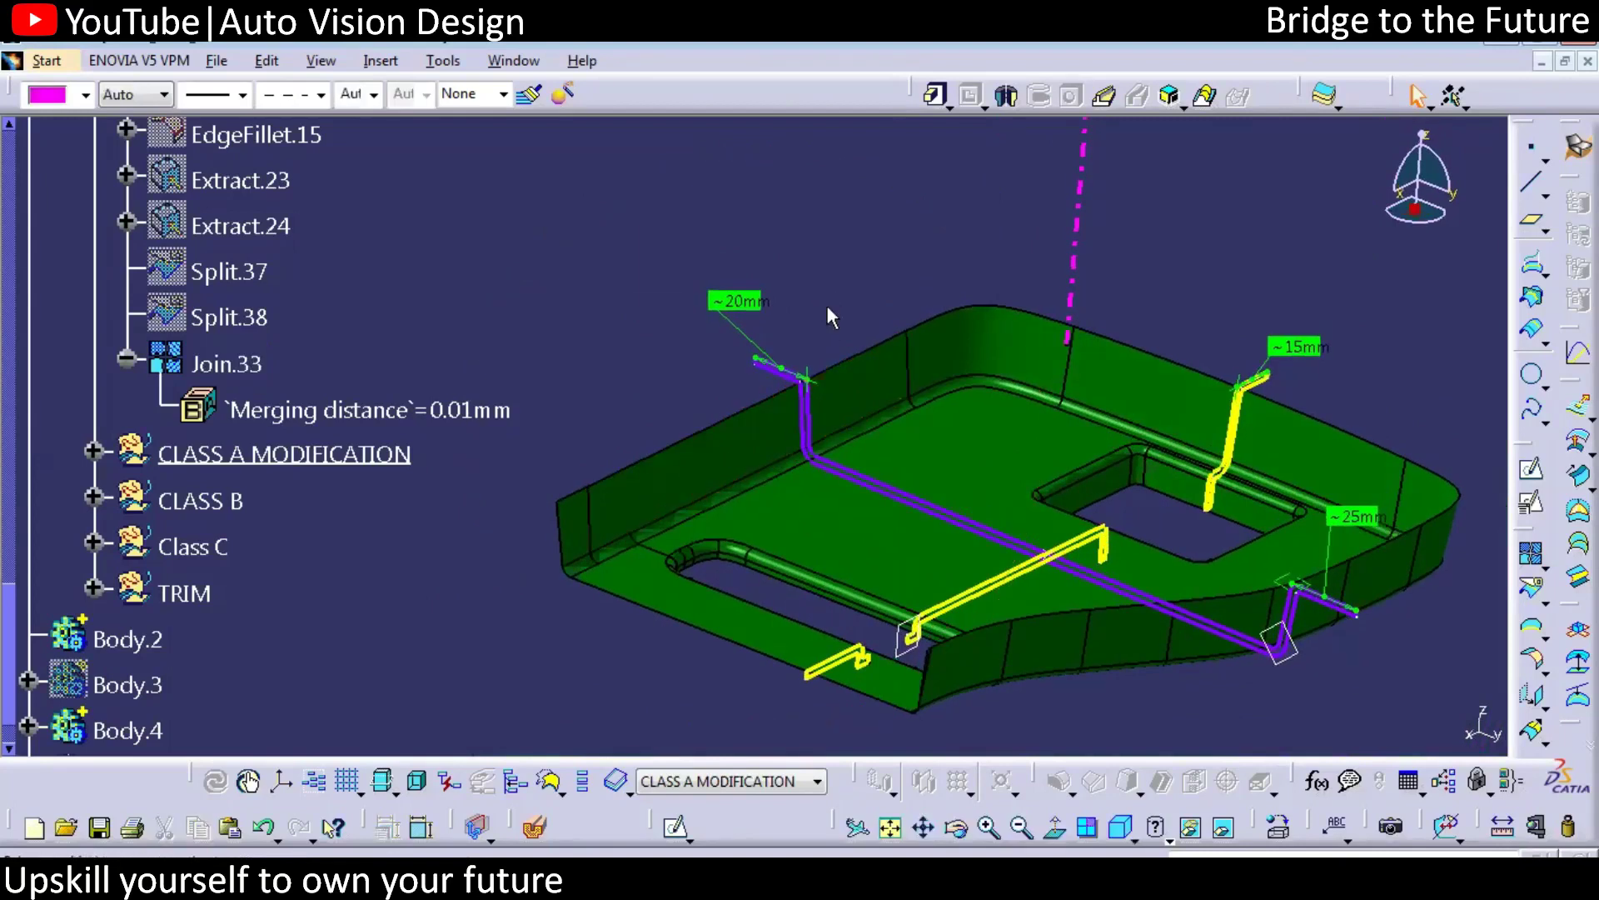
click(754, 305)
click(1305, 345)
middle_drag(1359, 515, 882, 293)
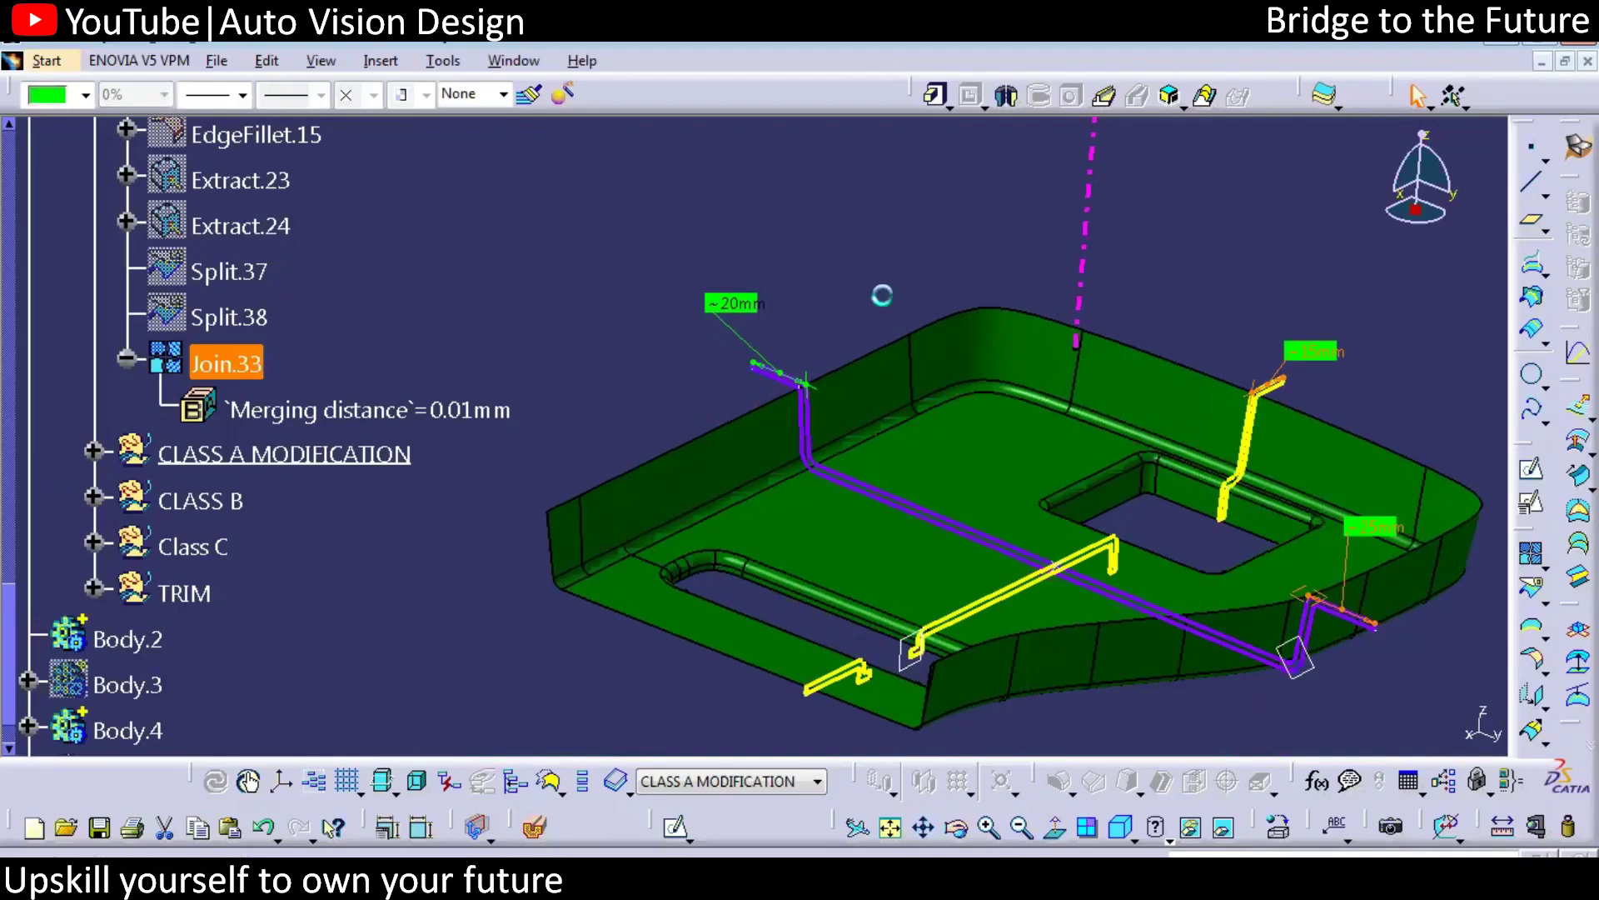
right_click(733, 308)
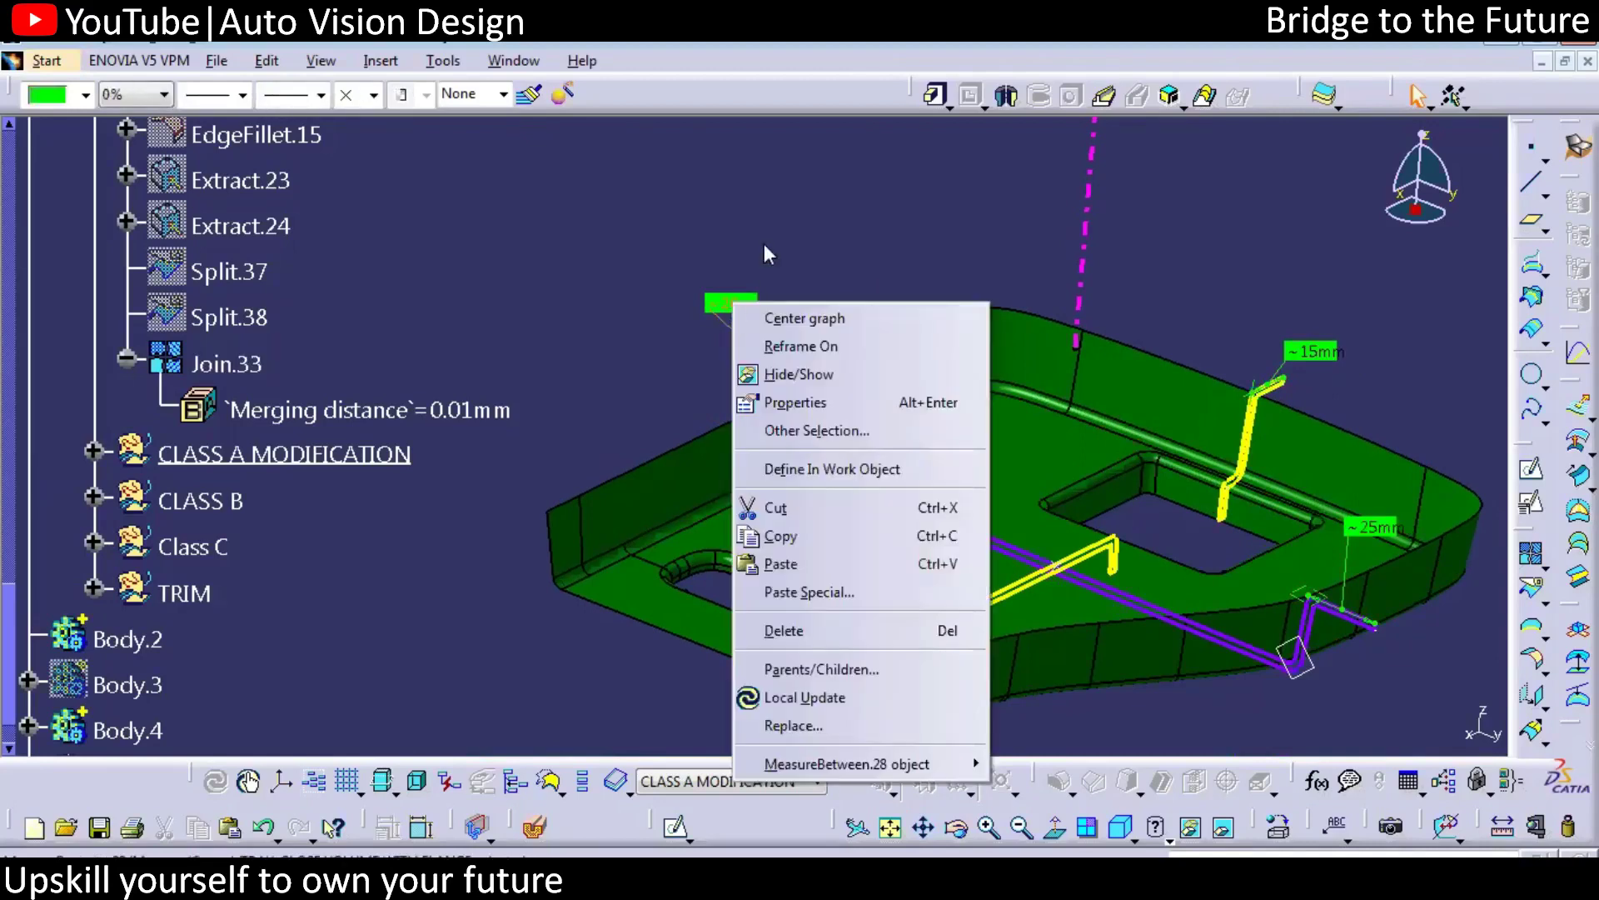
click(747, 274)
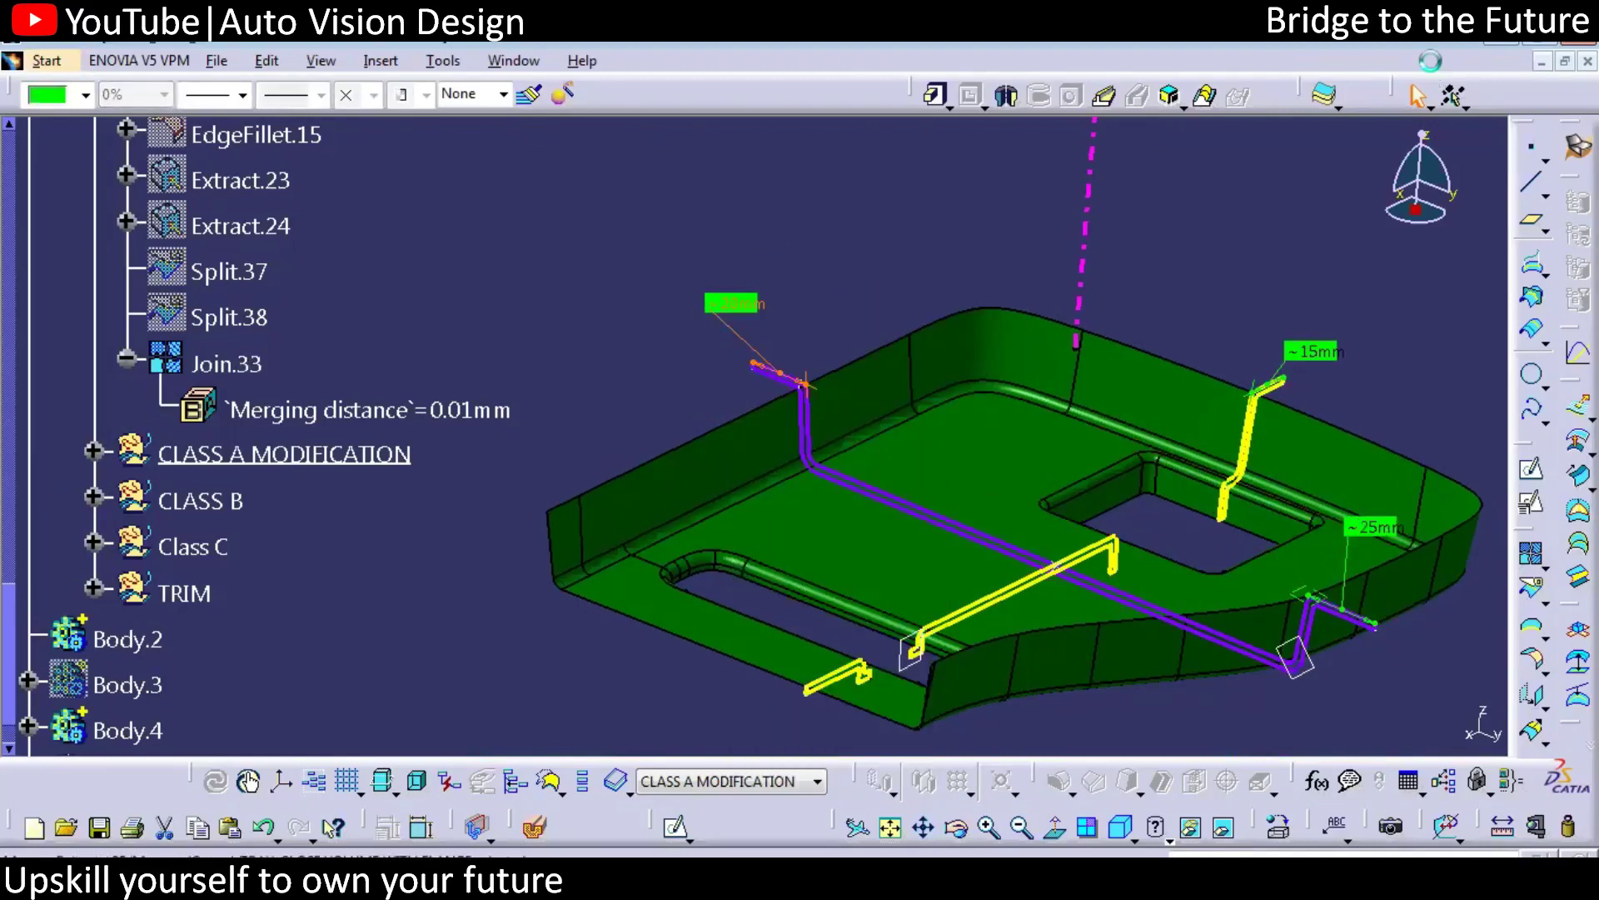
Measure the angle between the tooling line and the 25 mm purple section flange in Any geometry, infinite and Edge only modes, discarding the measure
click(303, 437)
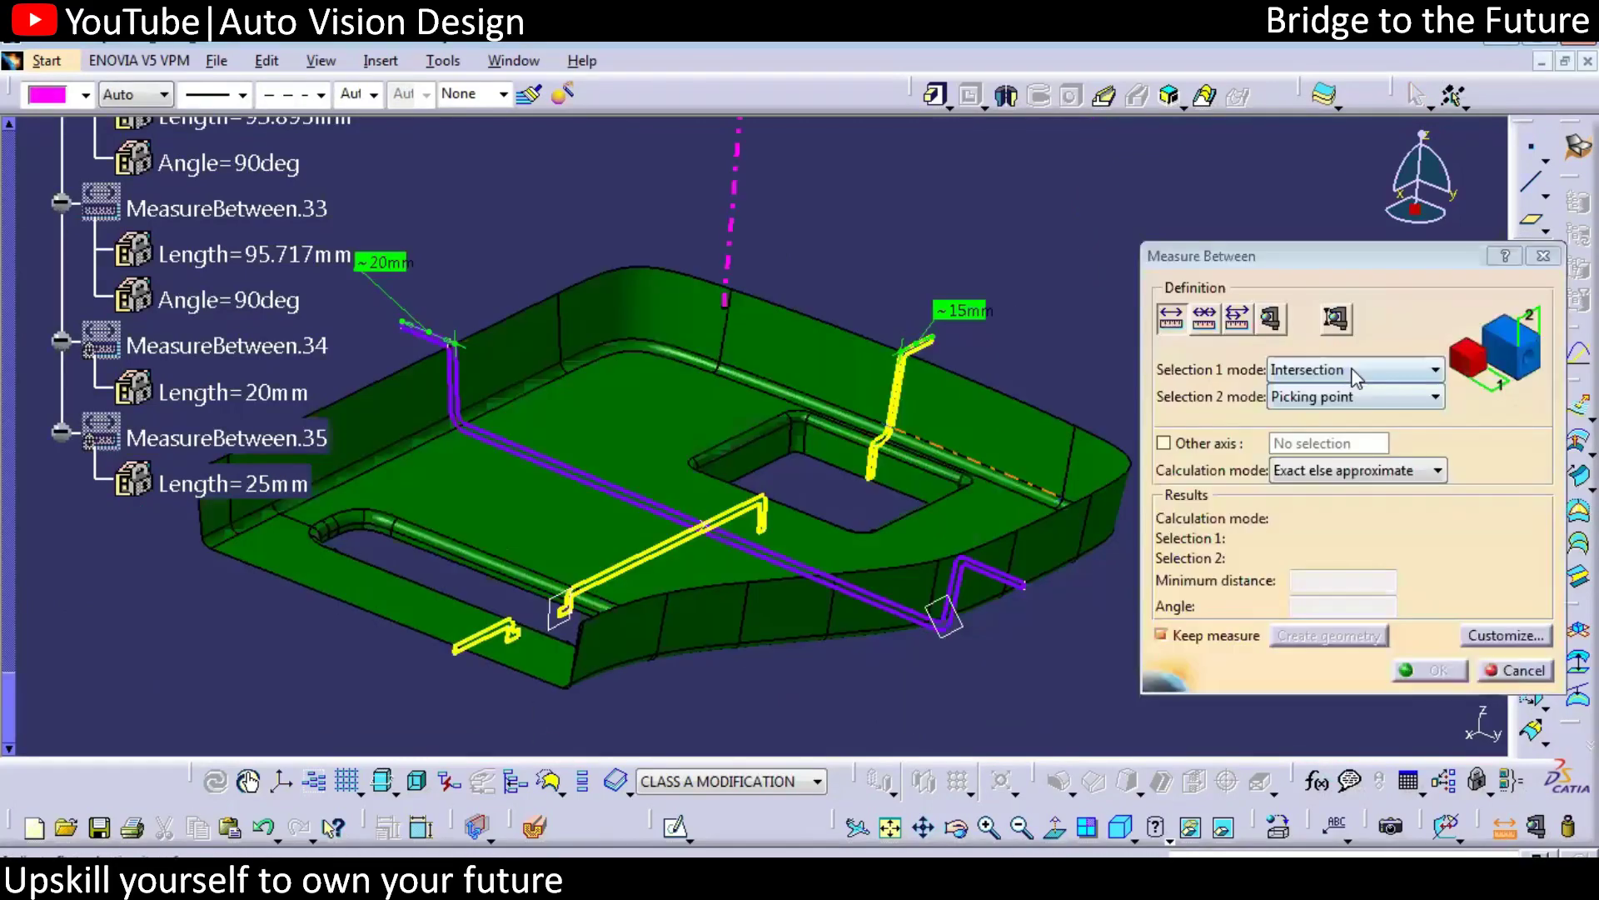
click(1354, 371)
click(1333, 403)
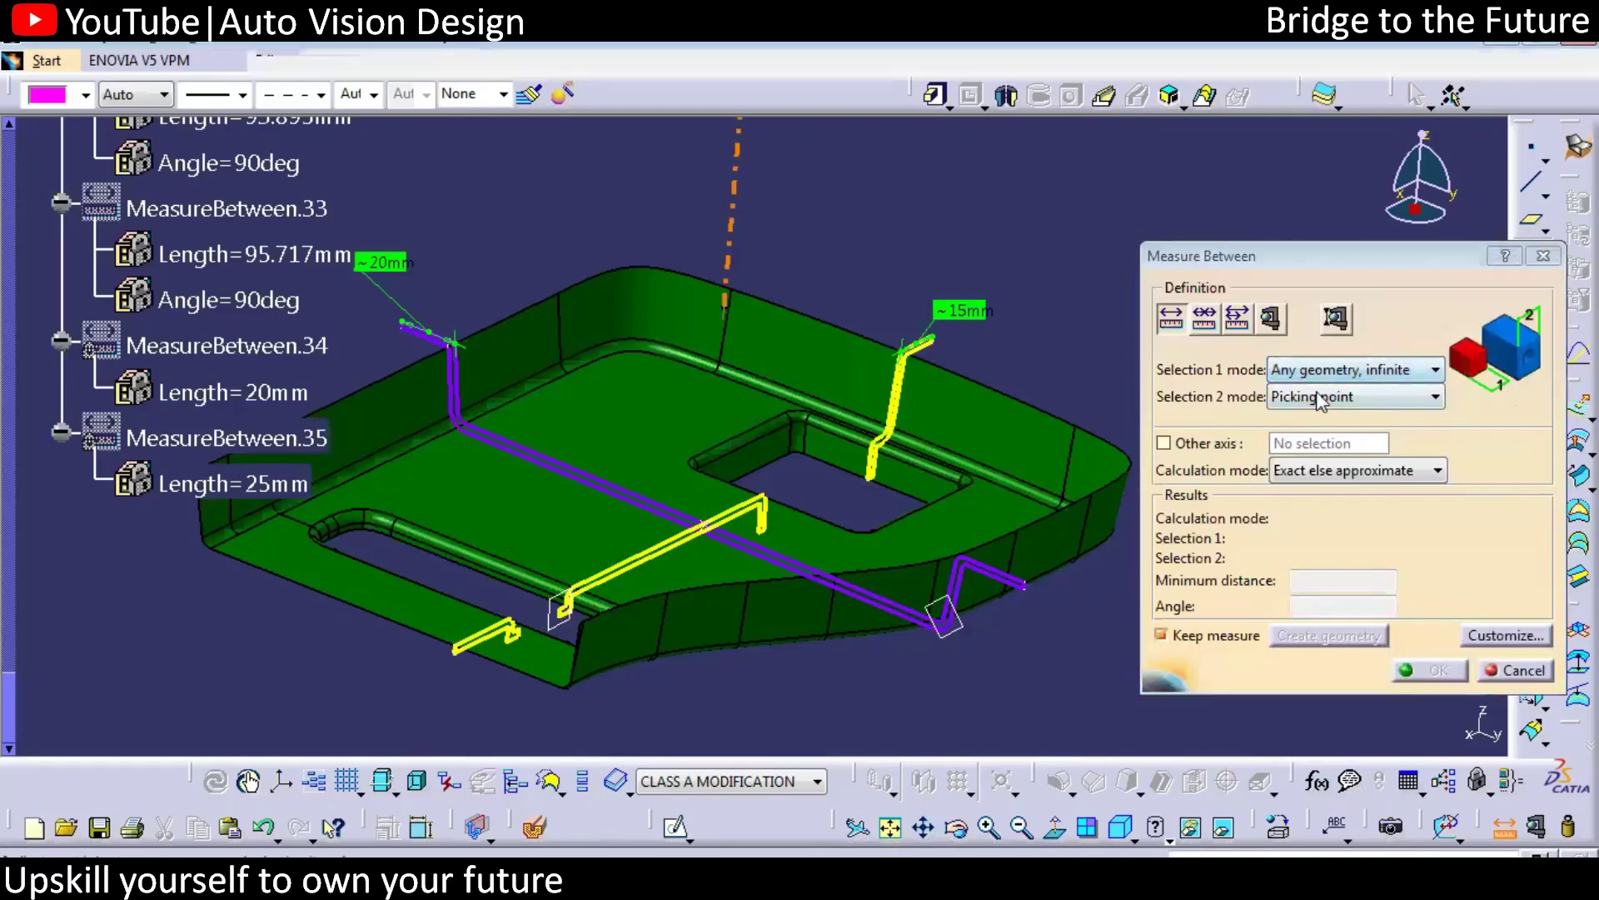
click(1350, 396)
click(1323, 491)
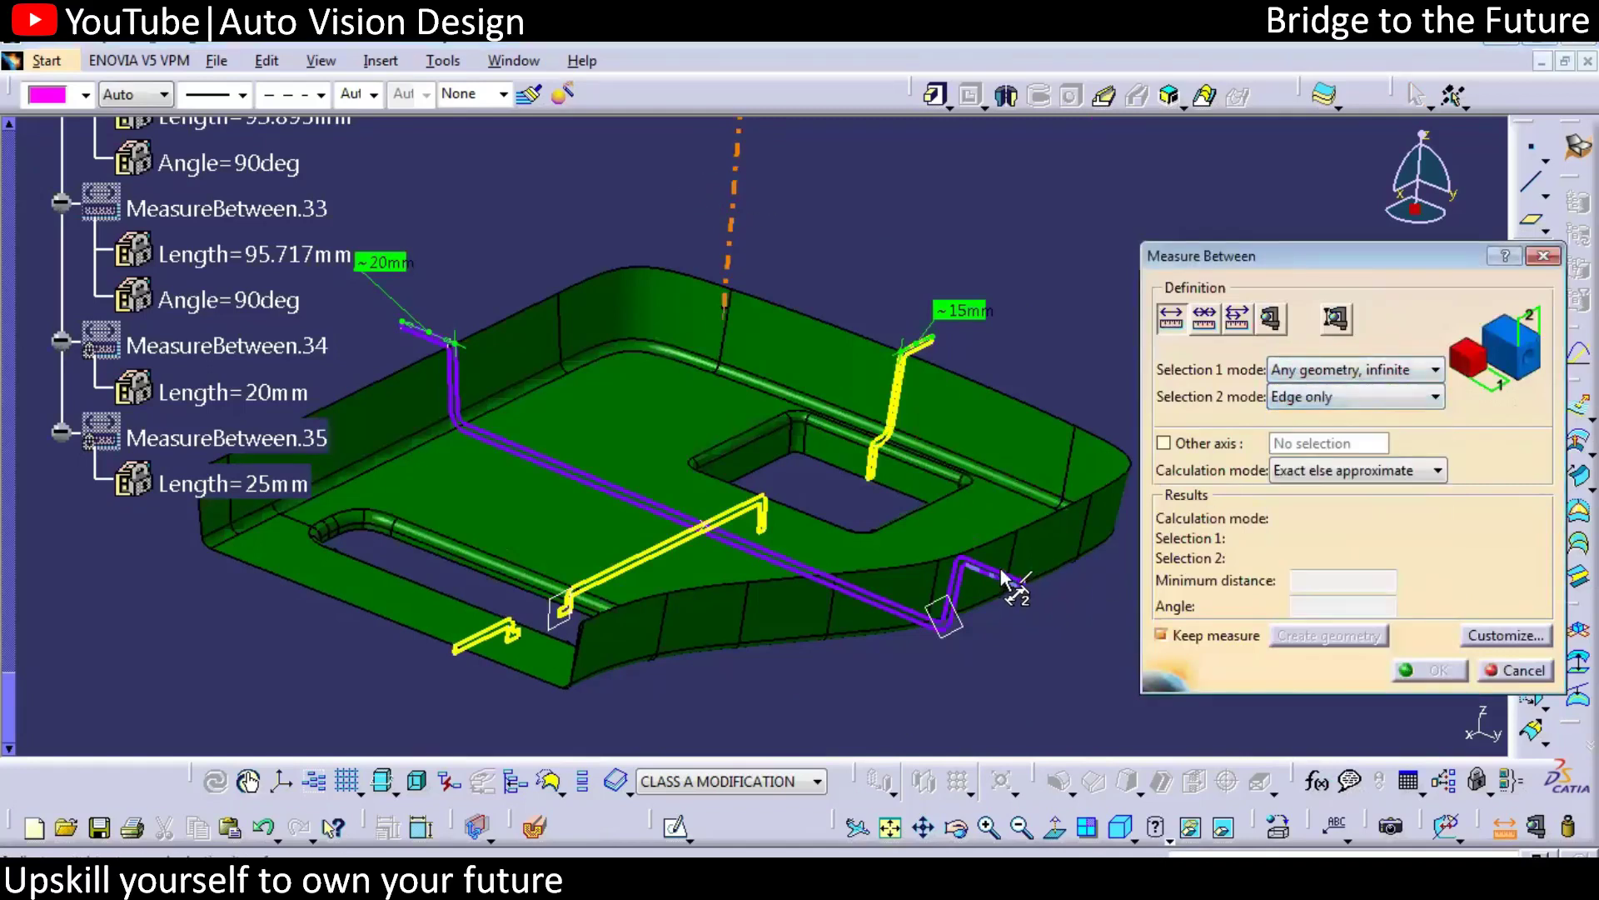
click(1002, 575)
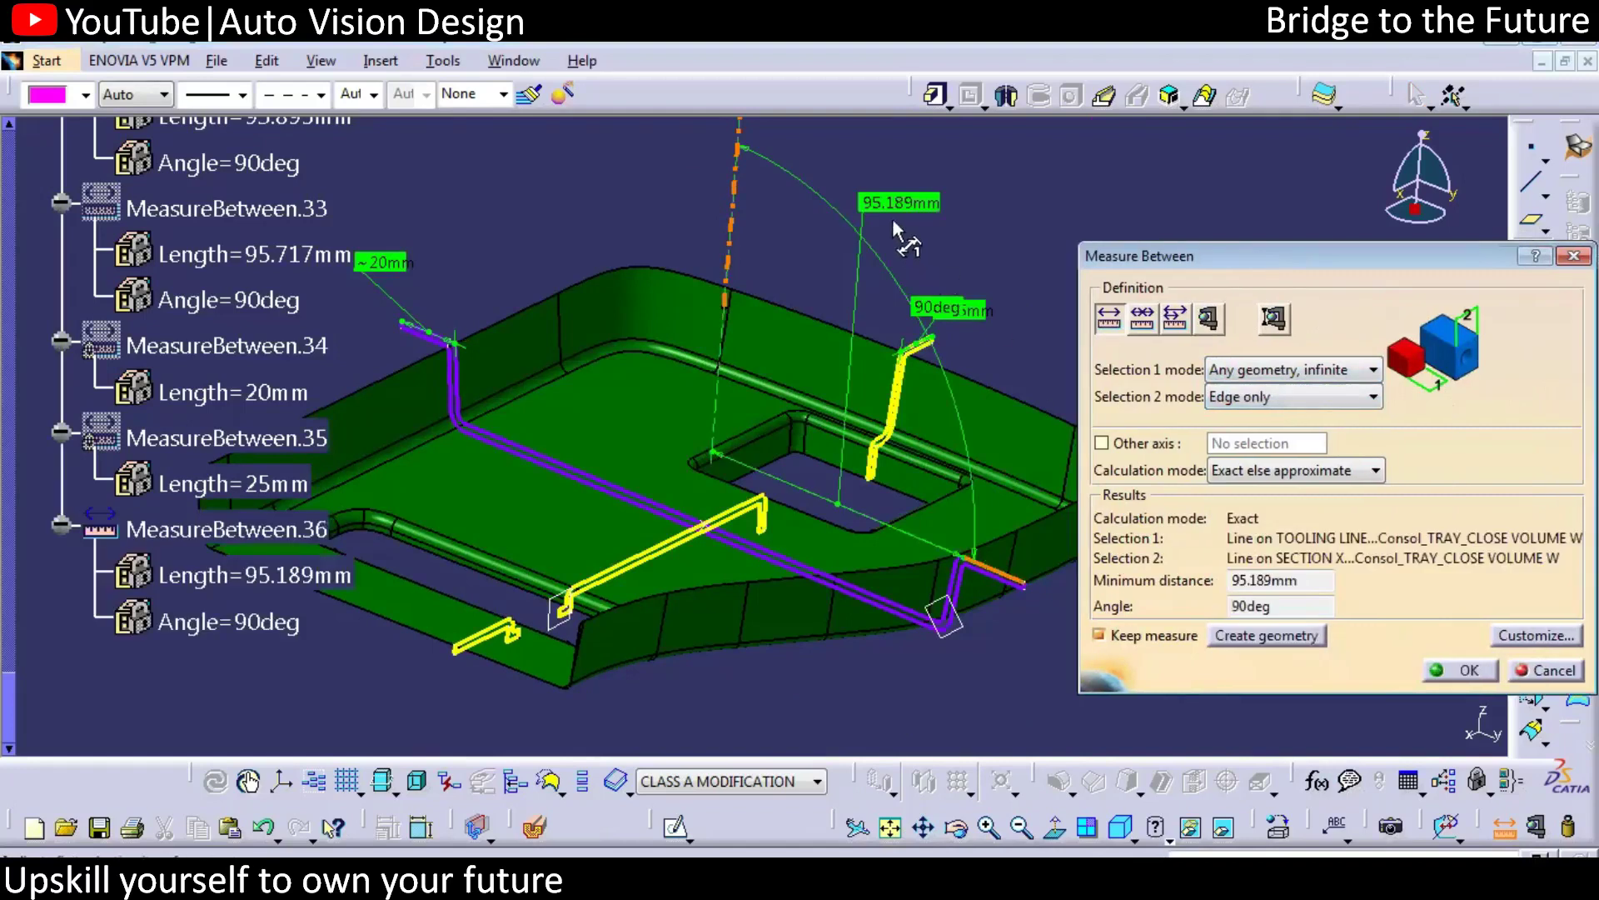
double_click(1297, 606)
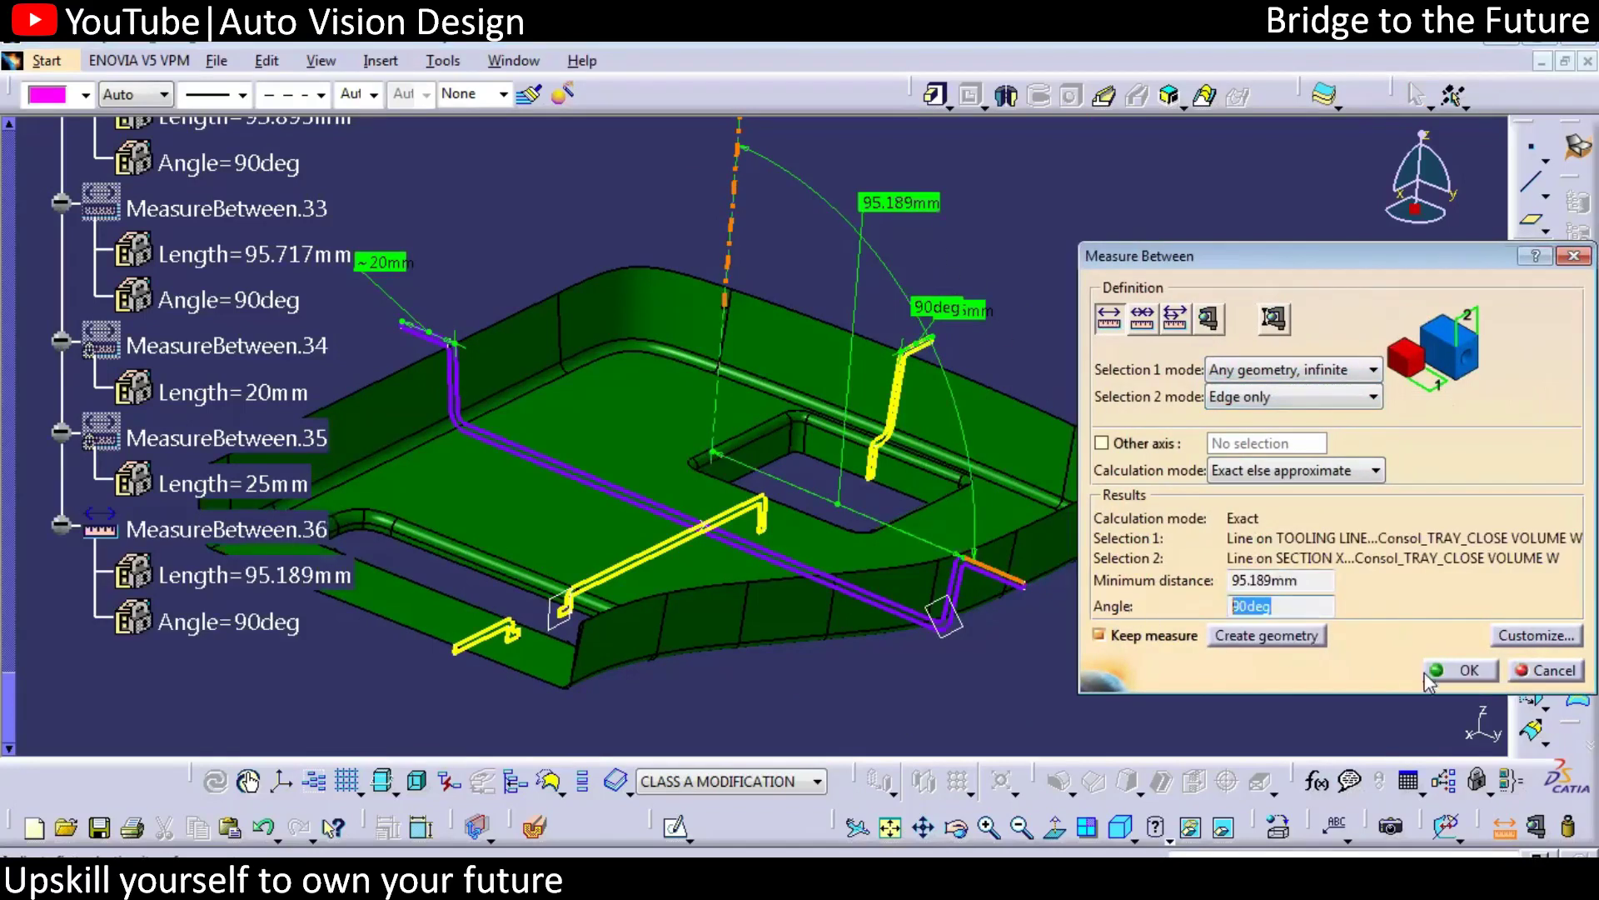
click(1546, 670)
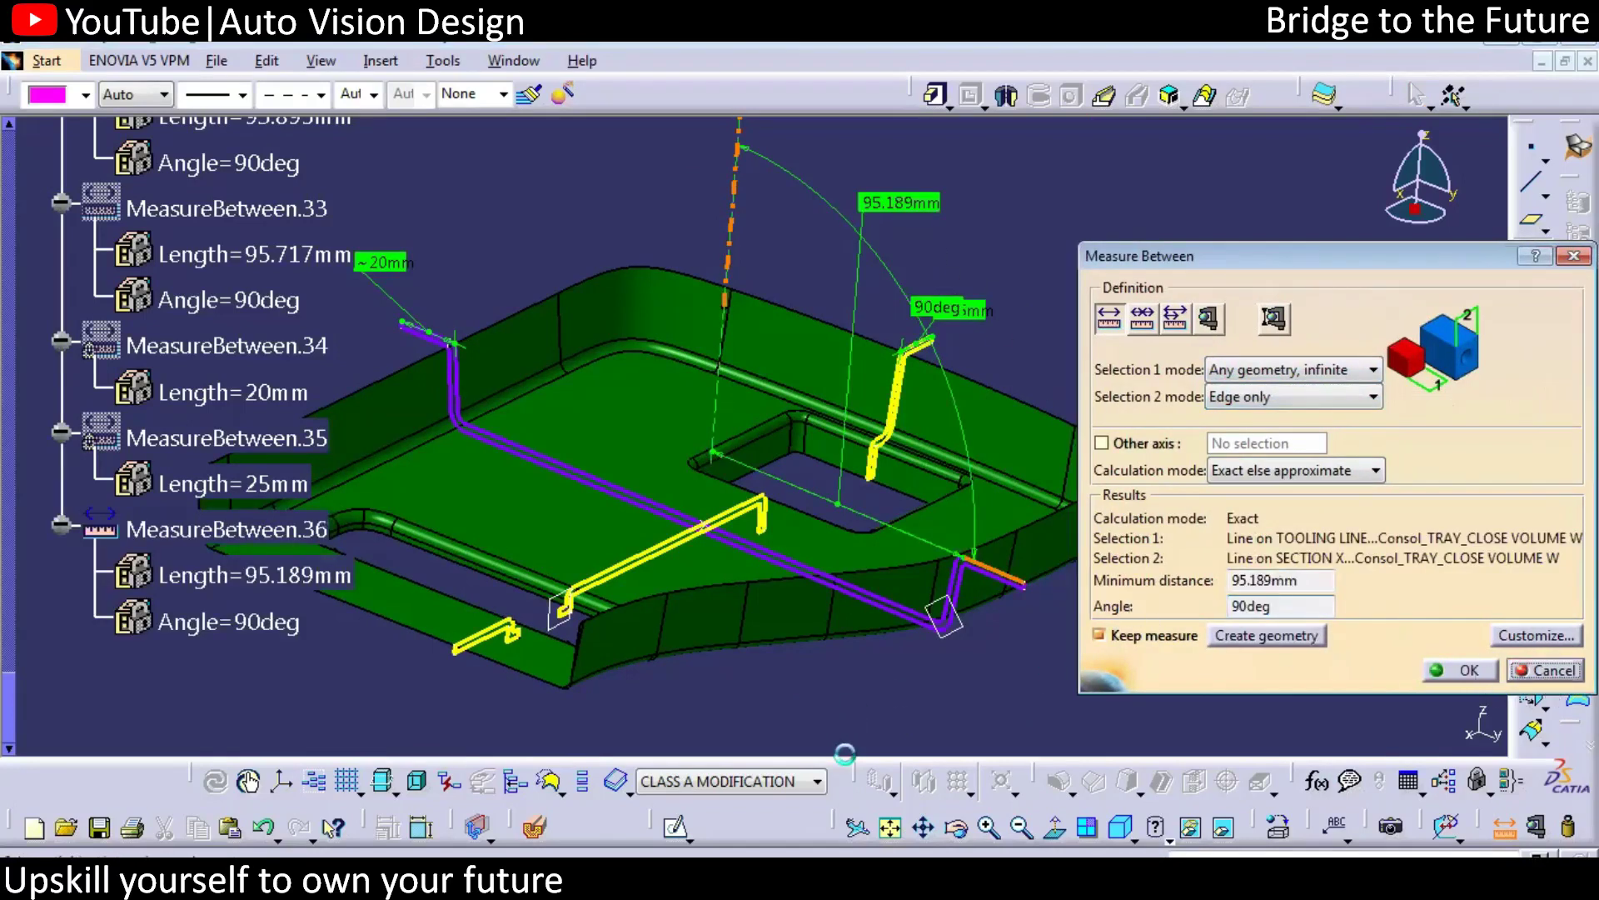
Measure the tooling line's angle to the 15 mm yellow and 20 mm purple section flanges without keeping the measures
click(1498, 824)
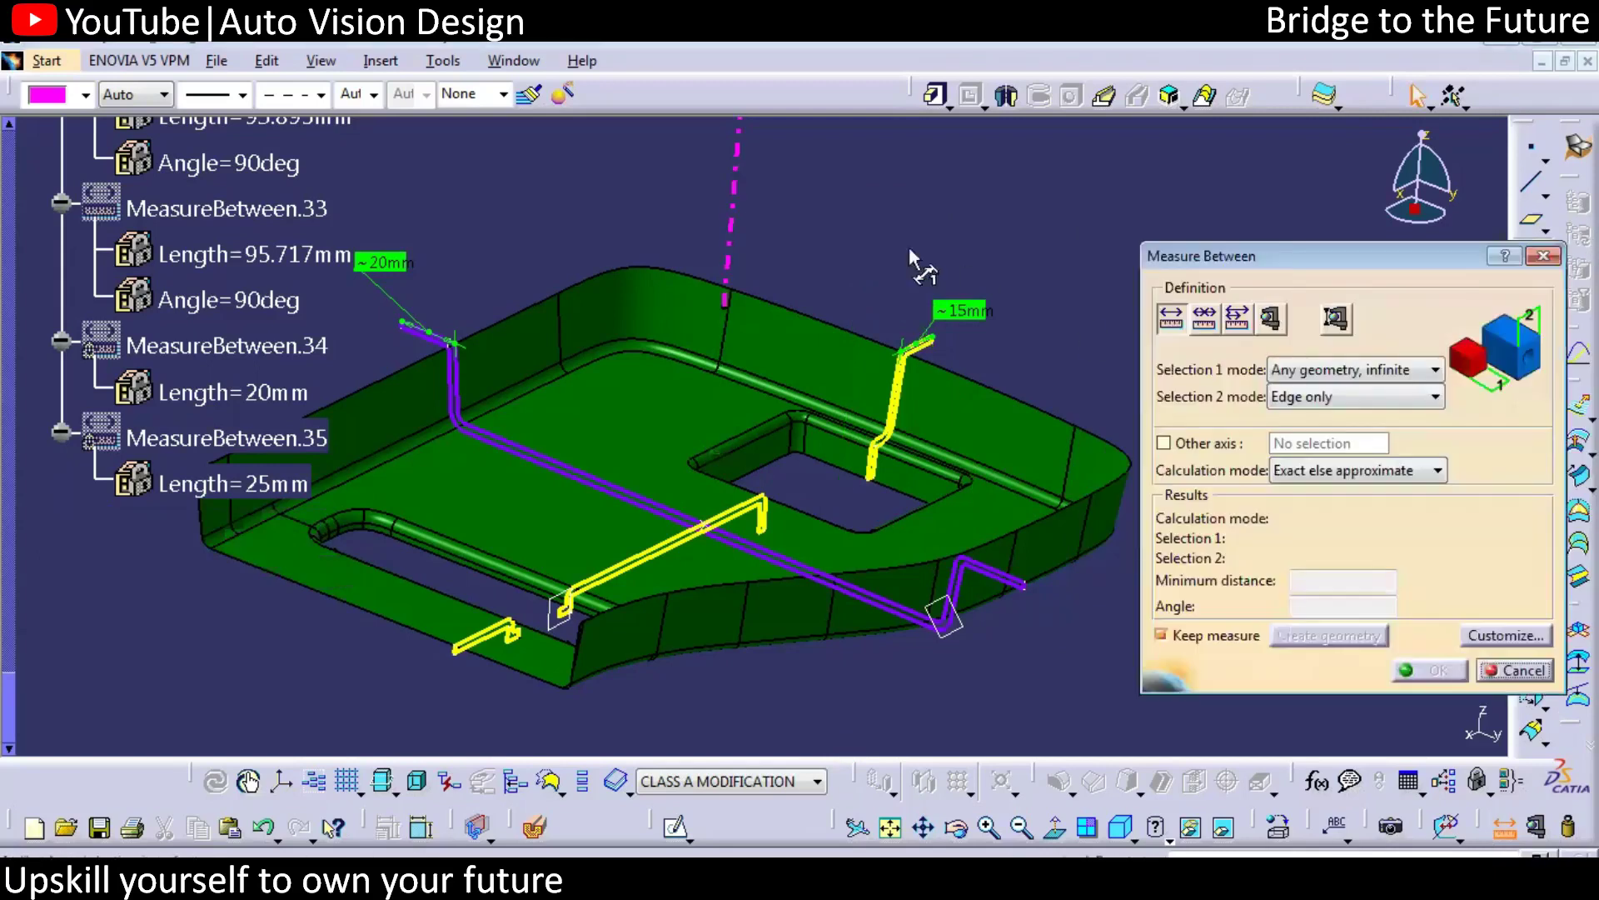
click(731, 203)
middle_drag(922, 410, 1009, 346)
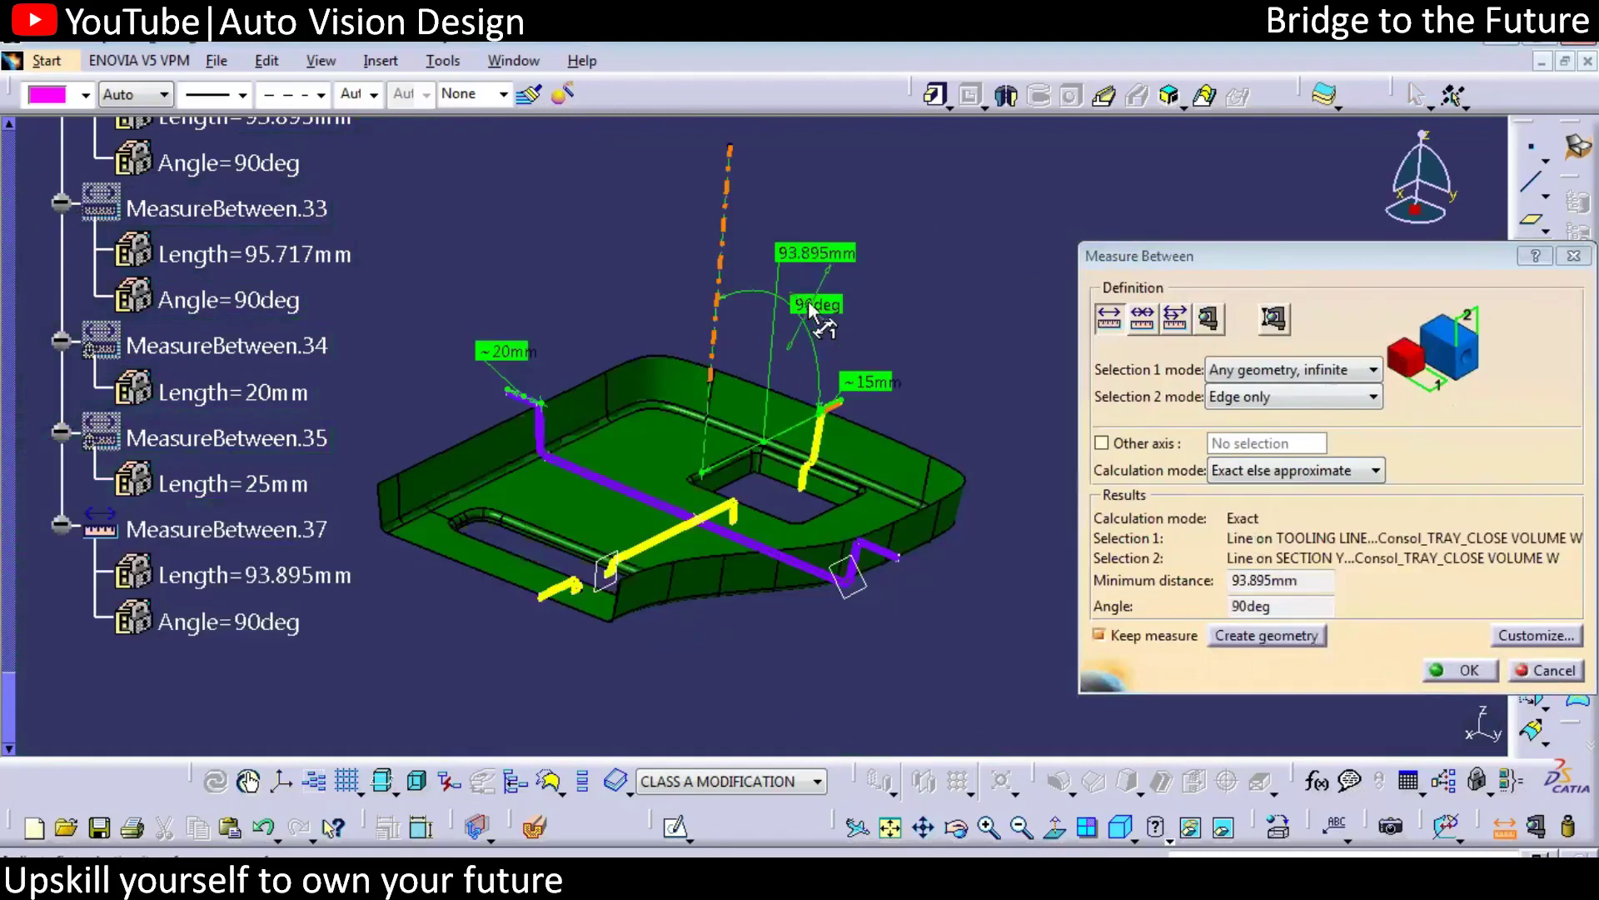
click(717, 315)
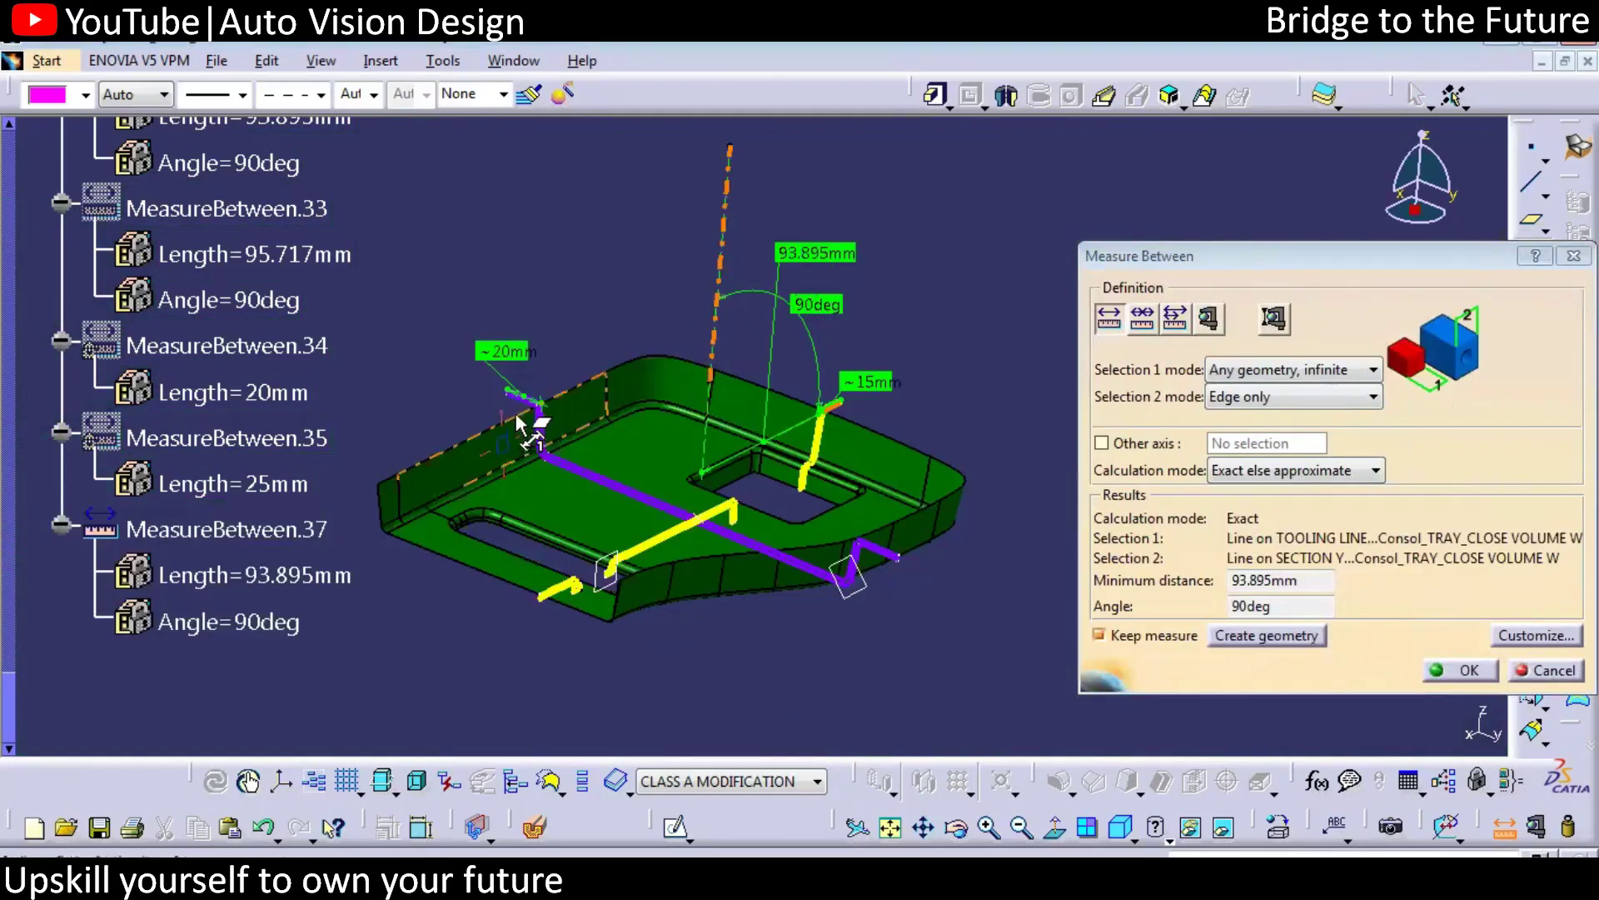
middle_drag(600, 425, 741, 436)
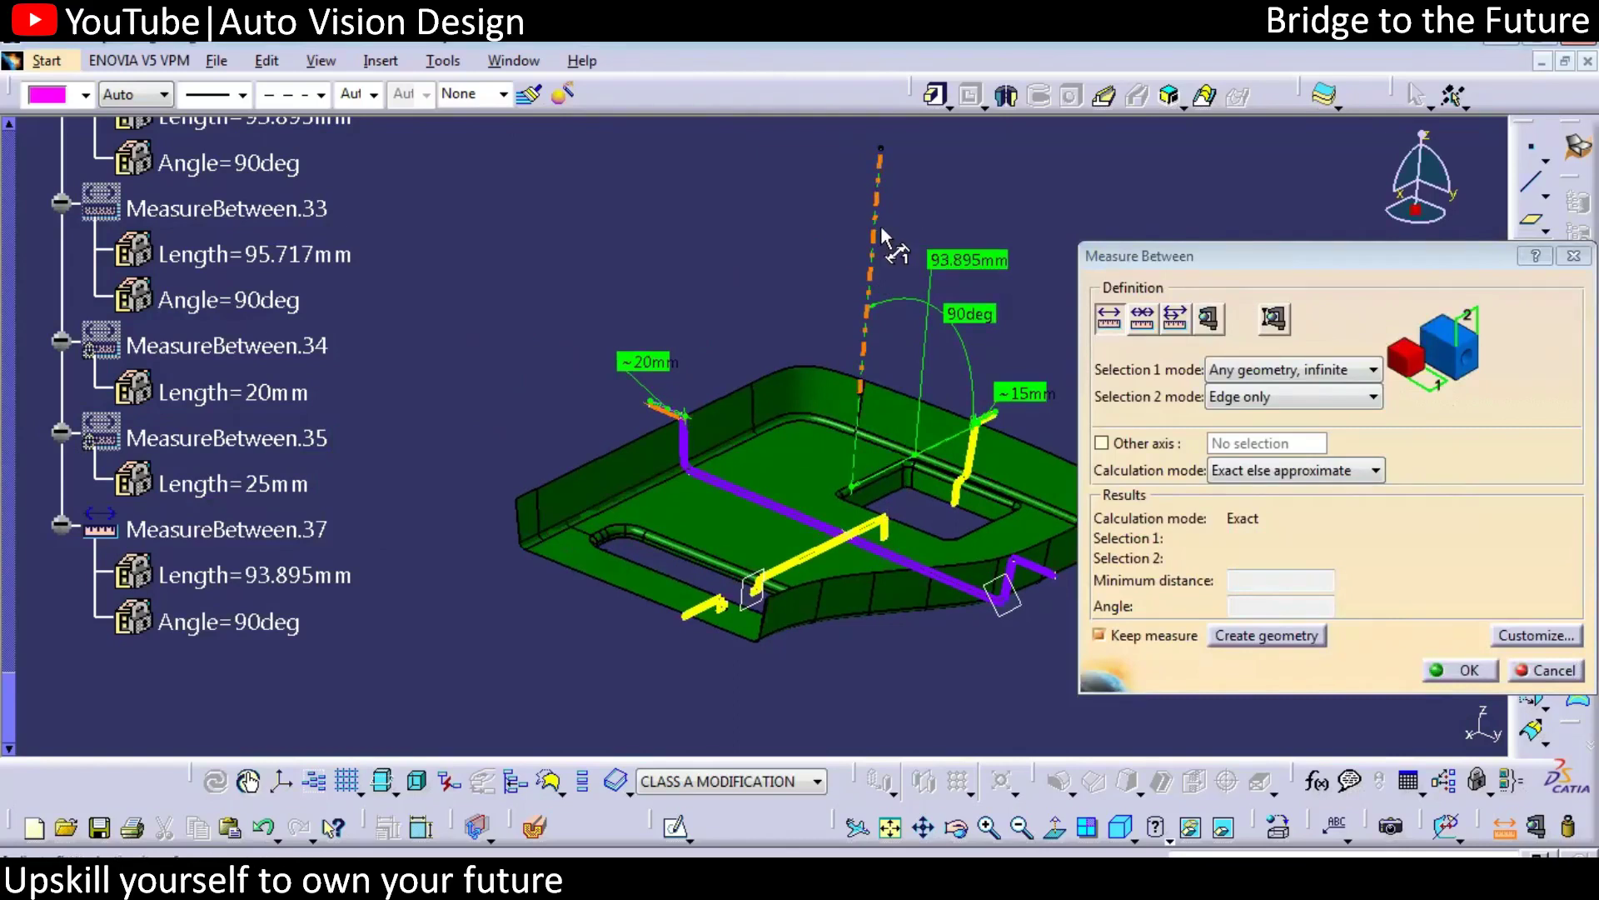
click(872, 218)
click(1537, 670)
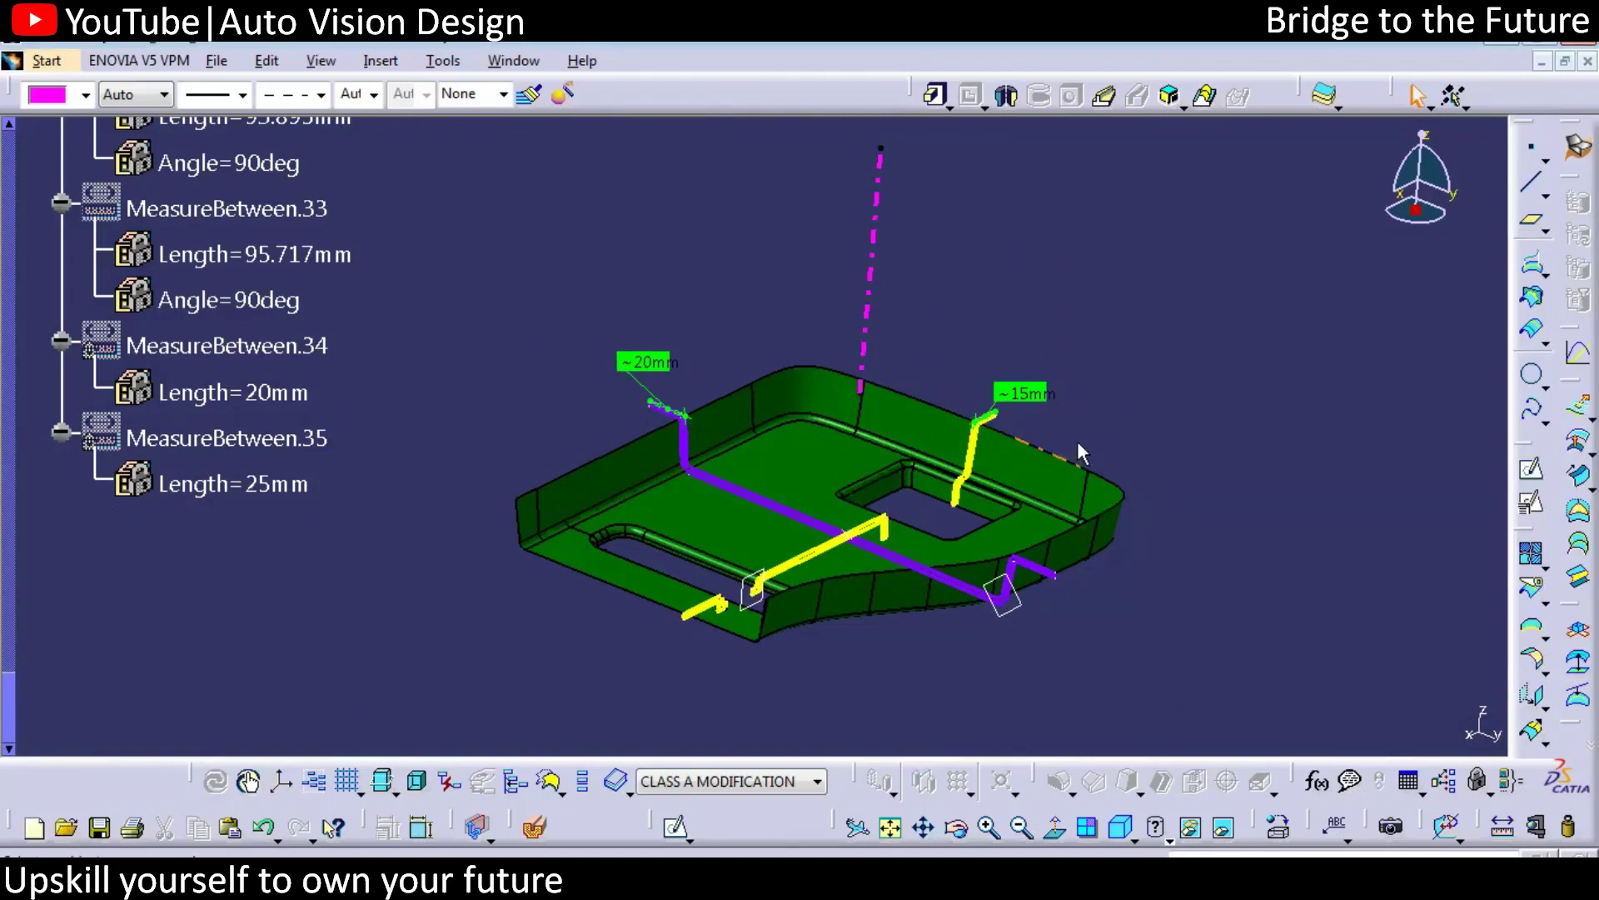
Show the hidden 25 mm measurement at the purple section in the model
middle_drag(1089, 600, 1118, 601)
middle_drag(843, 584, 930, 520)
ctrl+middle_drag(788, 456, 796, 447)
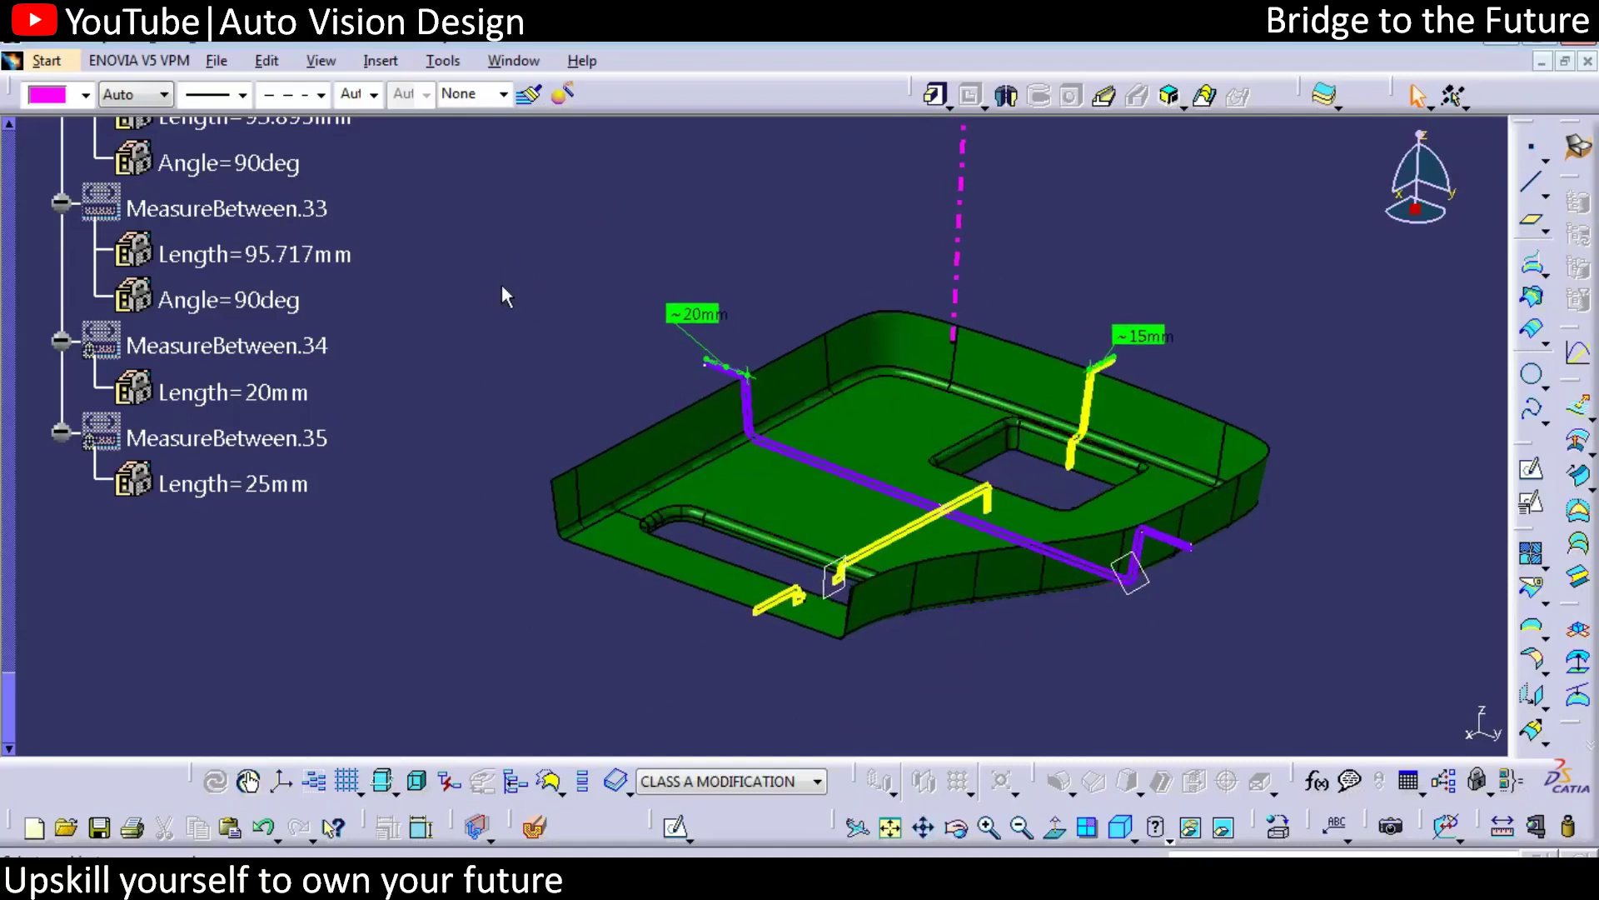
click(300, 432)
key(ctrl+h)
Collapse the CLASS A set and define CLASS A MODIFICATION as the in-work object
drag(8, 677, 42, 190)
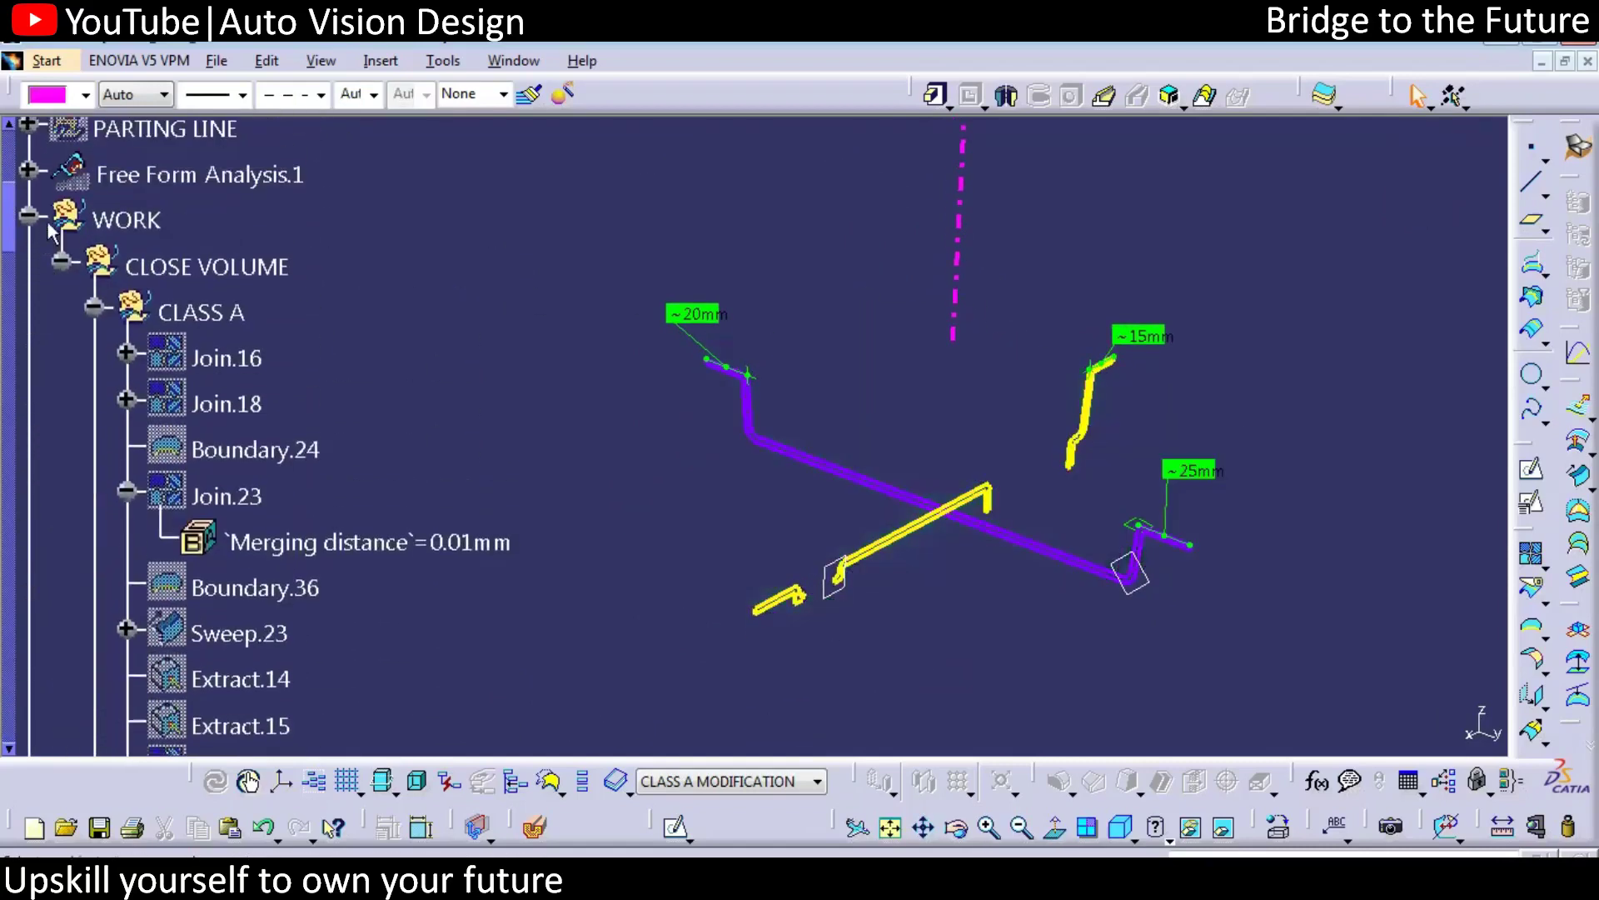
click(93, 307)
click(254, 356)
right_click(254, 355)
click(367, 510)
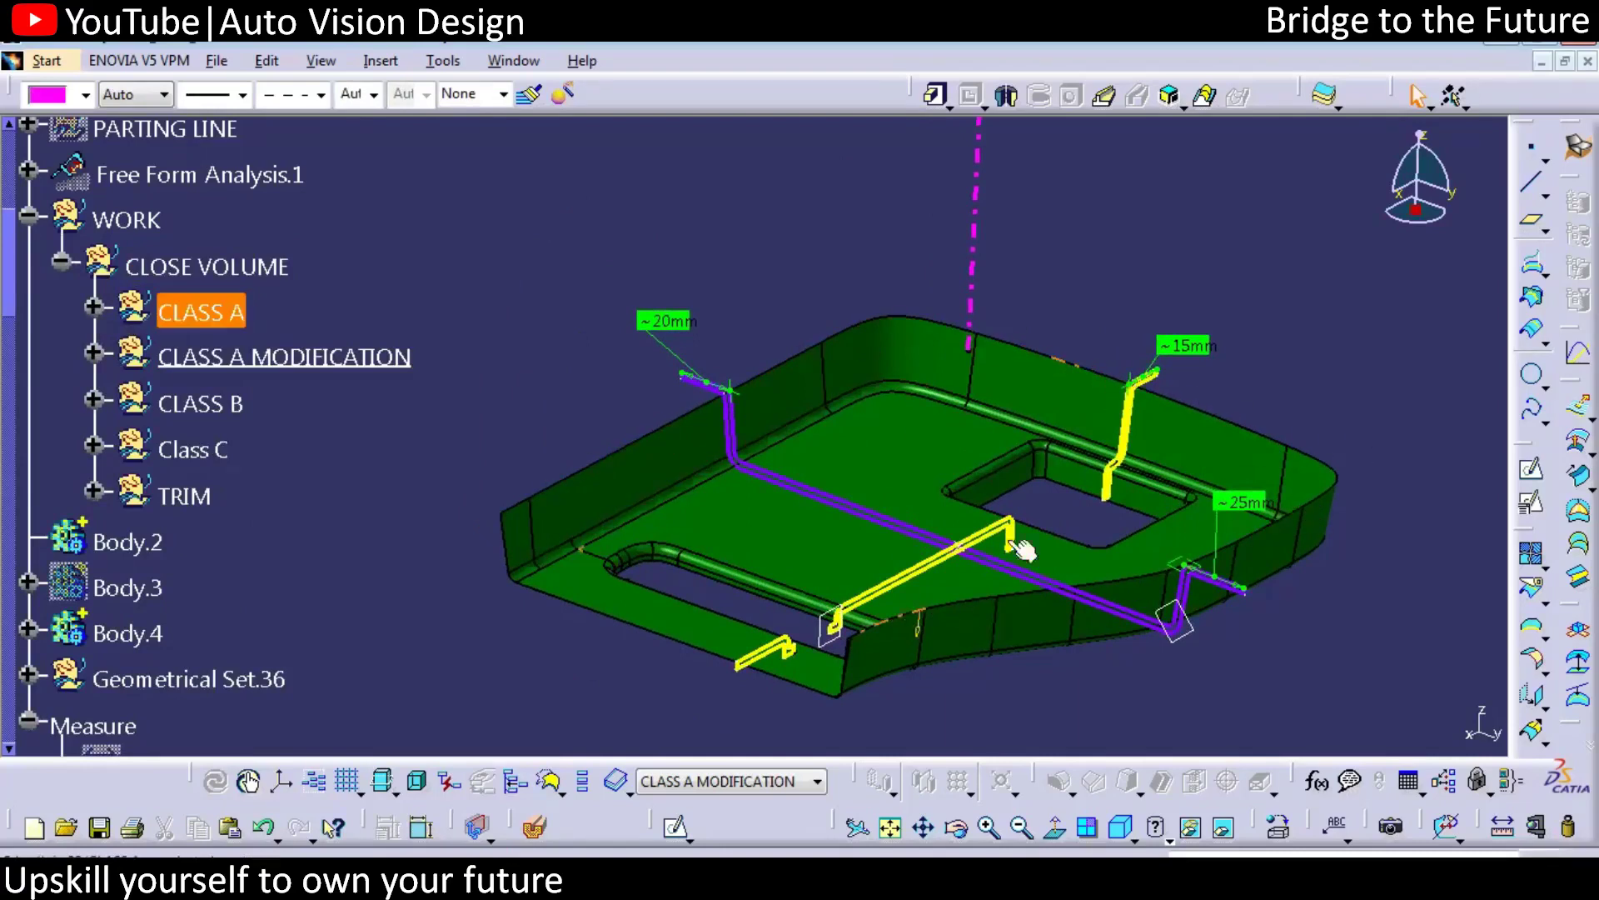
Create a boundary curve along the joined surface's upper wall edge with tangent continuity propagation
click(1533, 626)
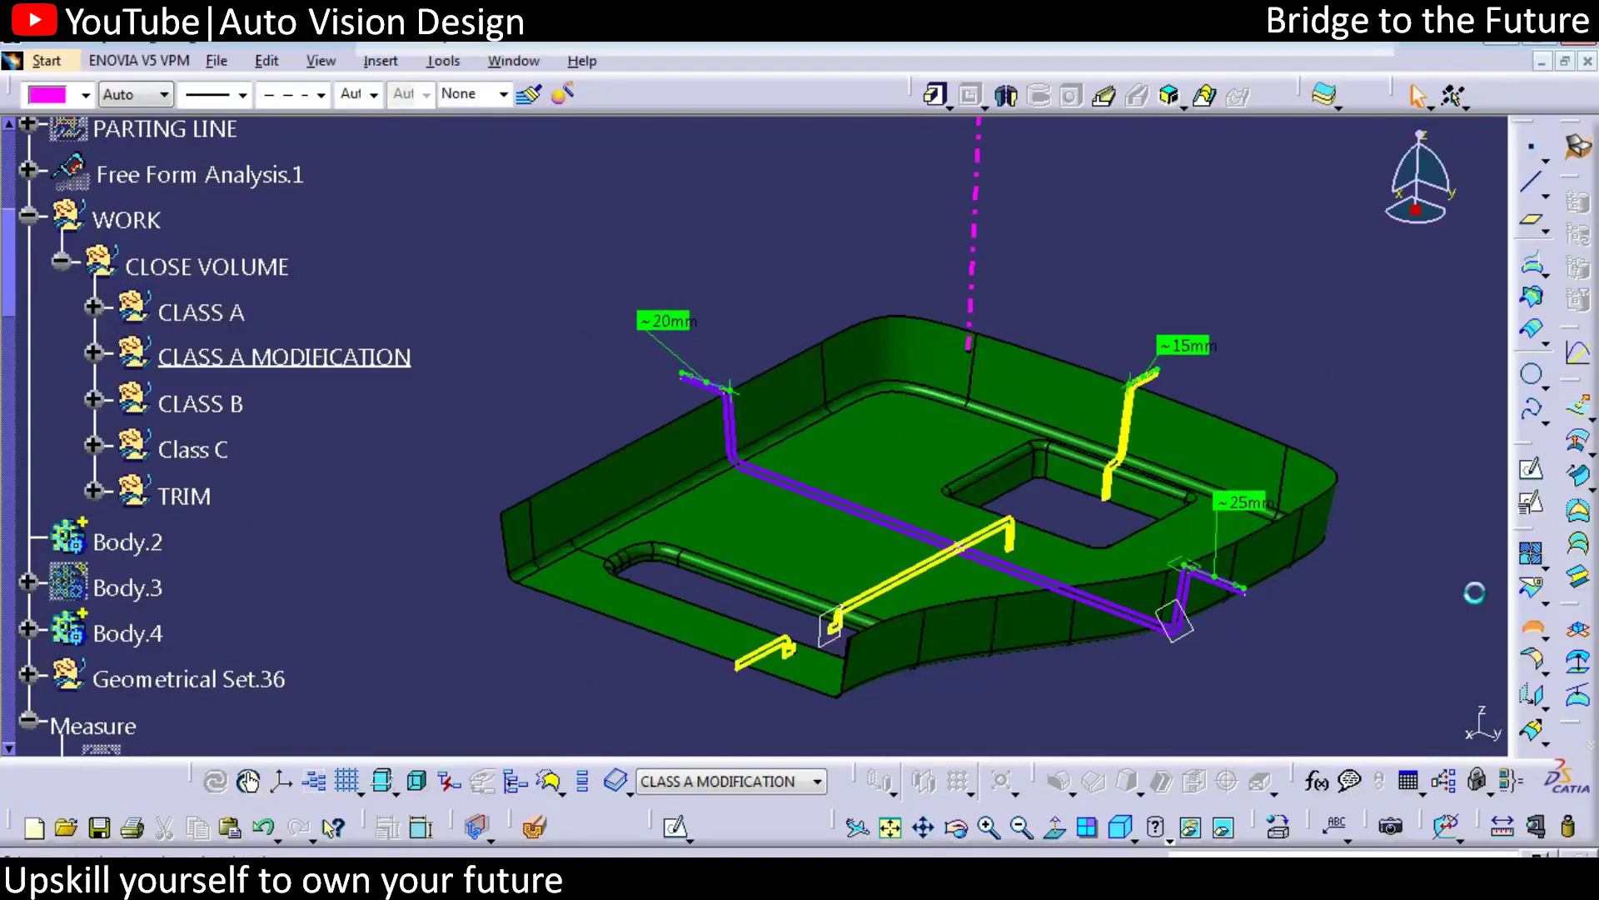
click(771, 367)
click(1216, 305)
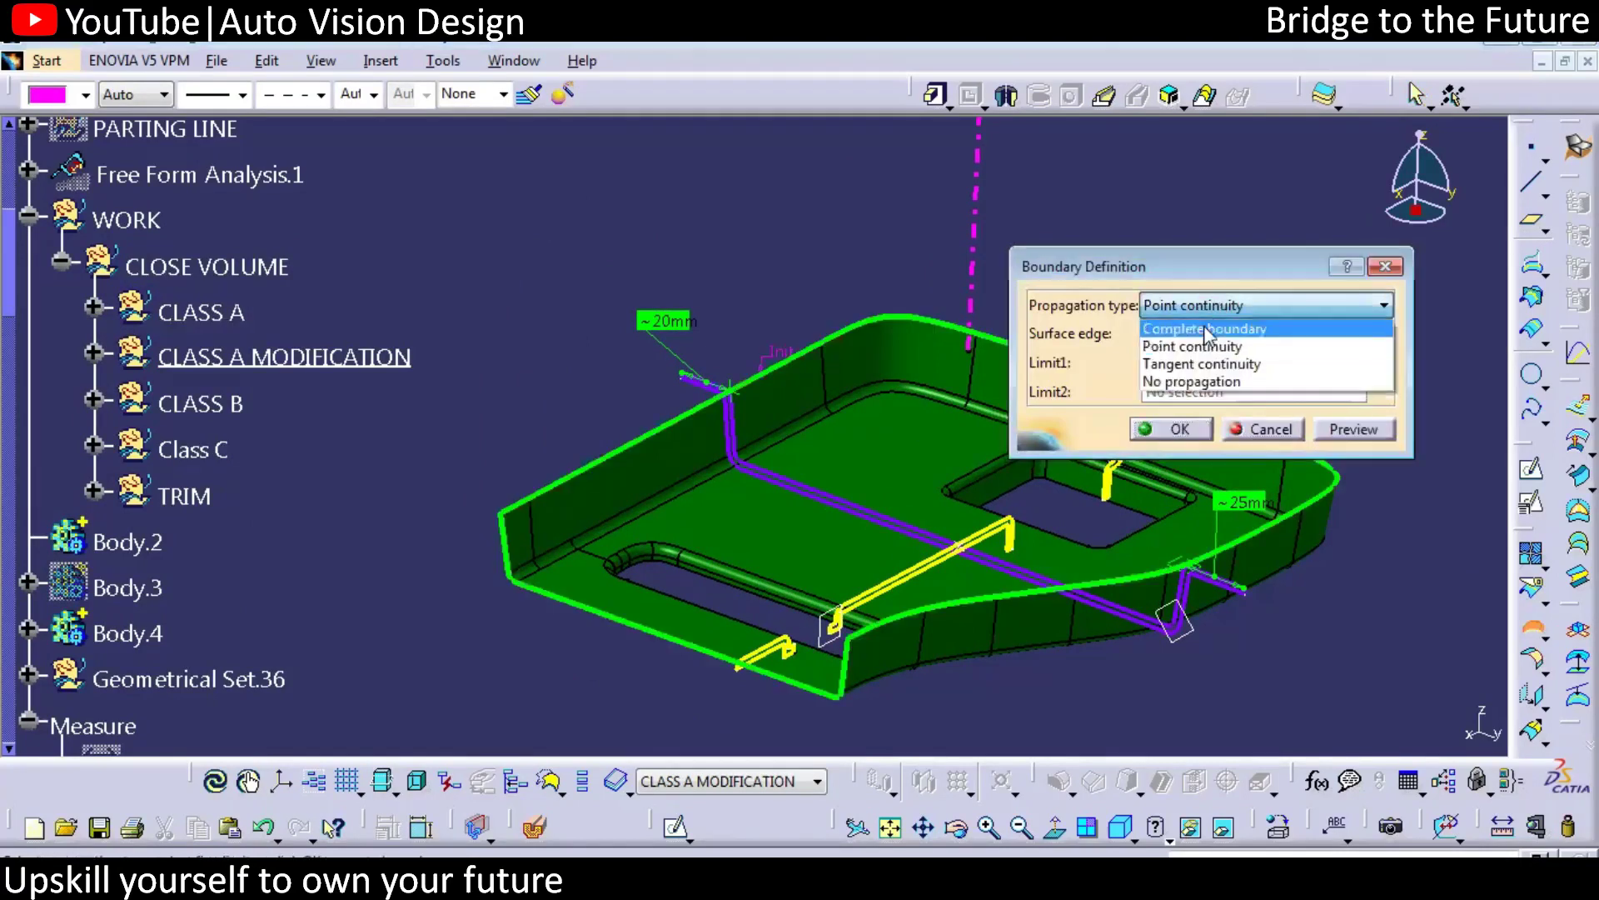
click(1194, 365)
click(1174, 429)
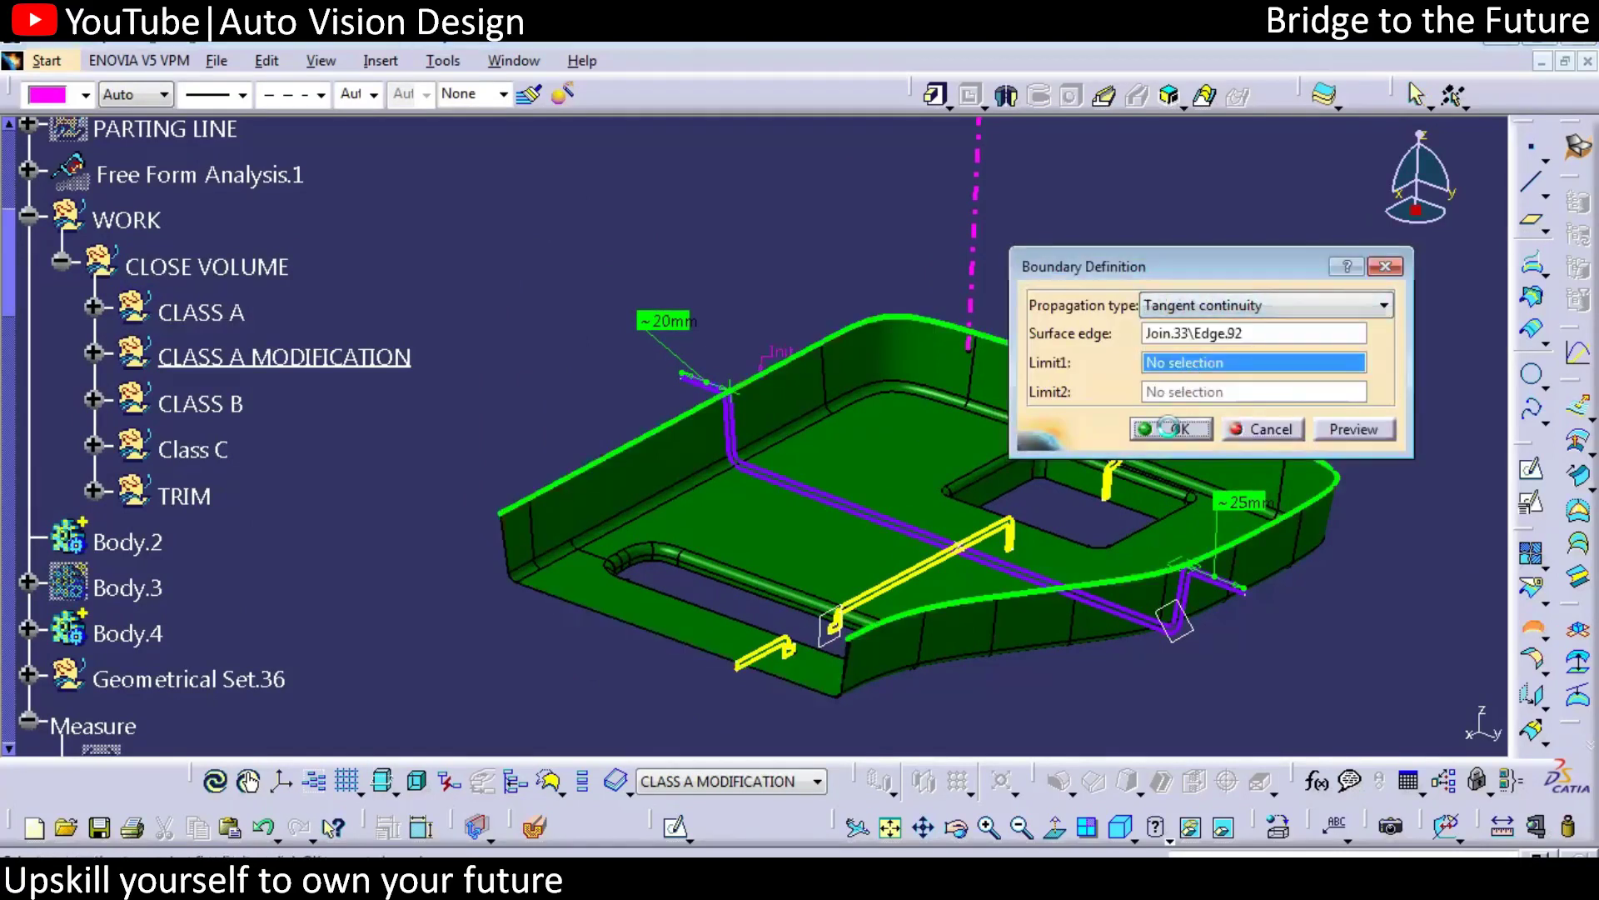
Start an on-curve point on the upper wall boundary near the 20 mm purple section, using geodesic distance on curve
middle_drag(783, 323, 848, 284)
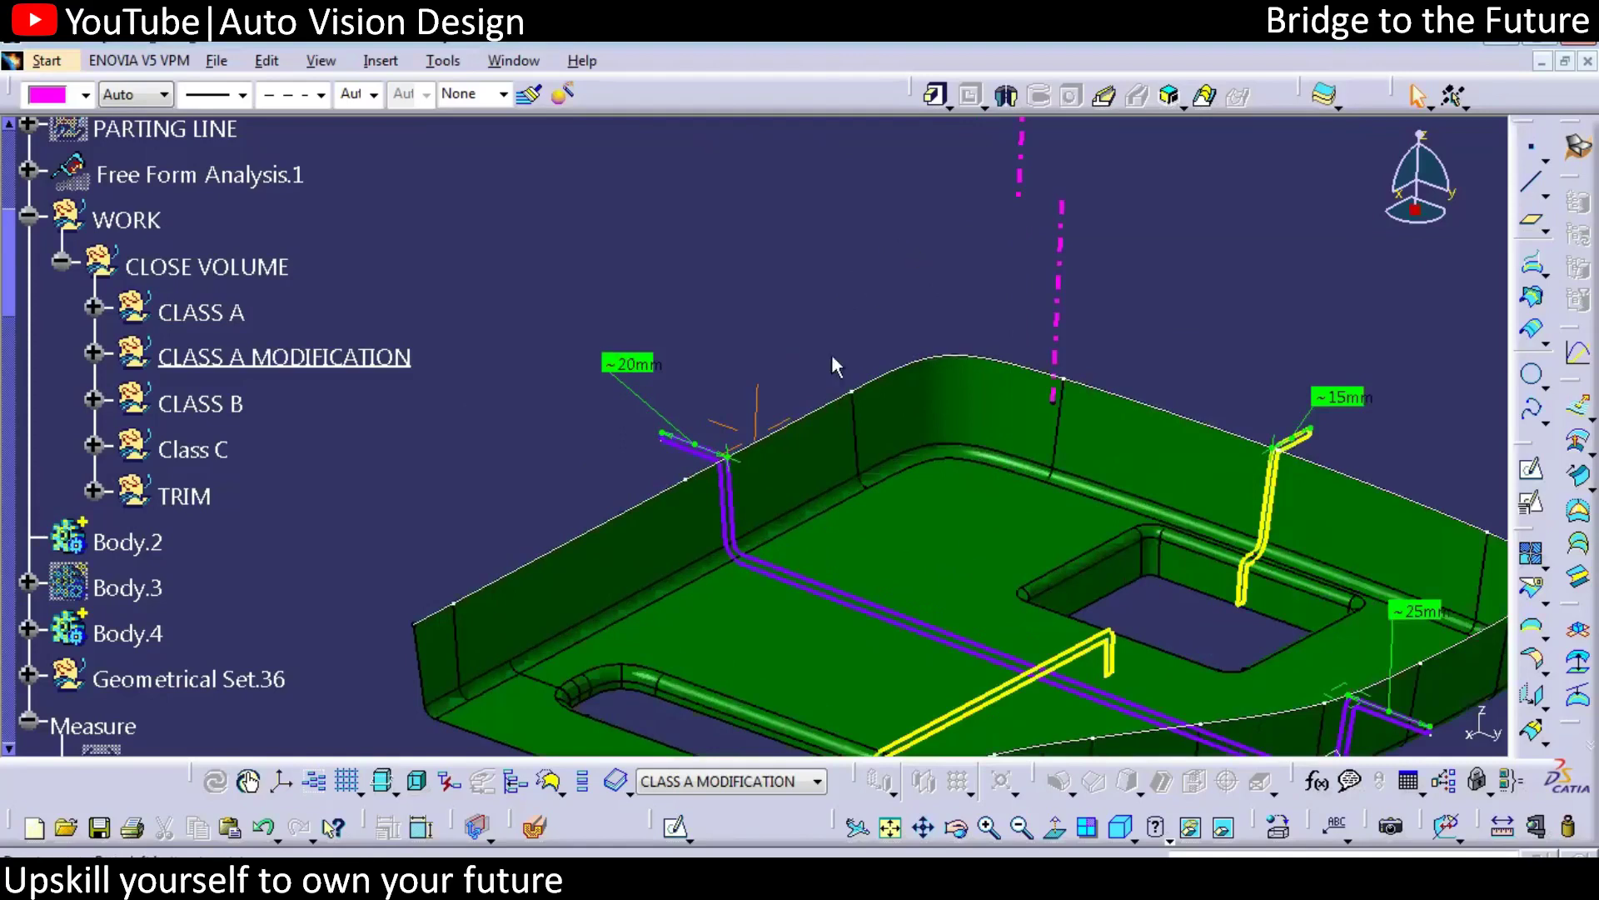
middle_drag(916, 375, 1047, 427)
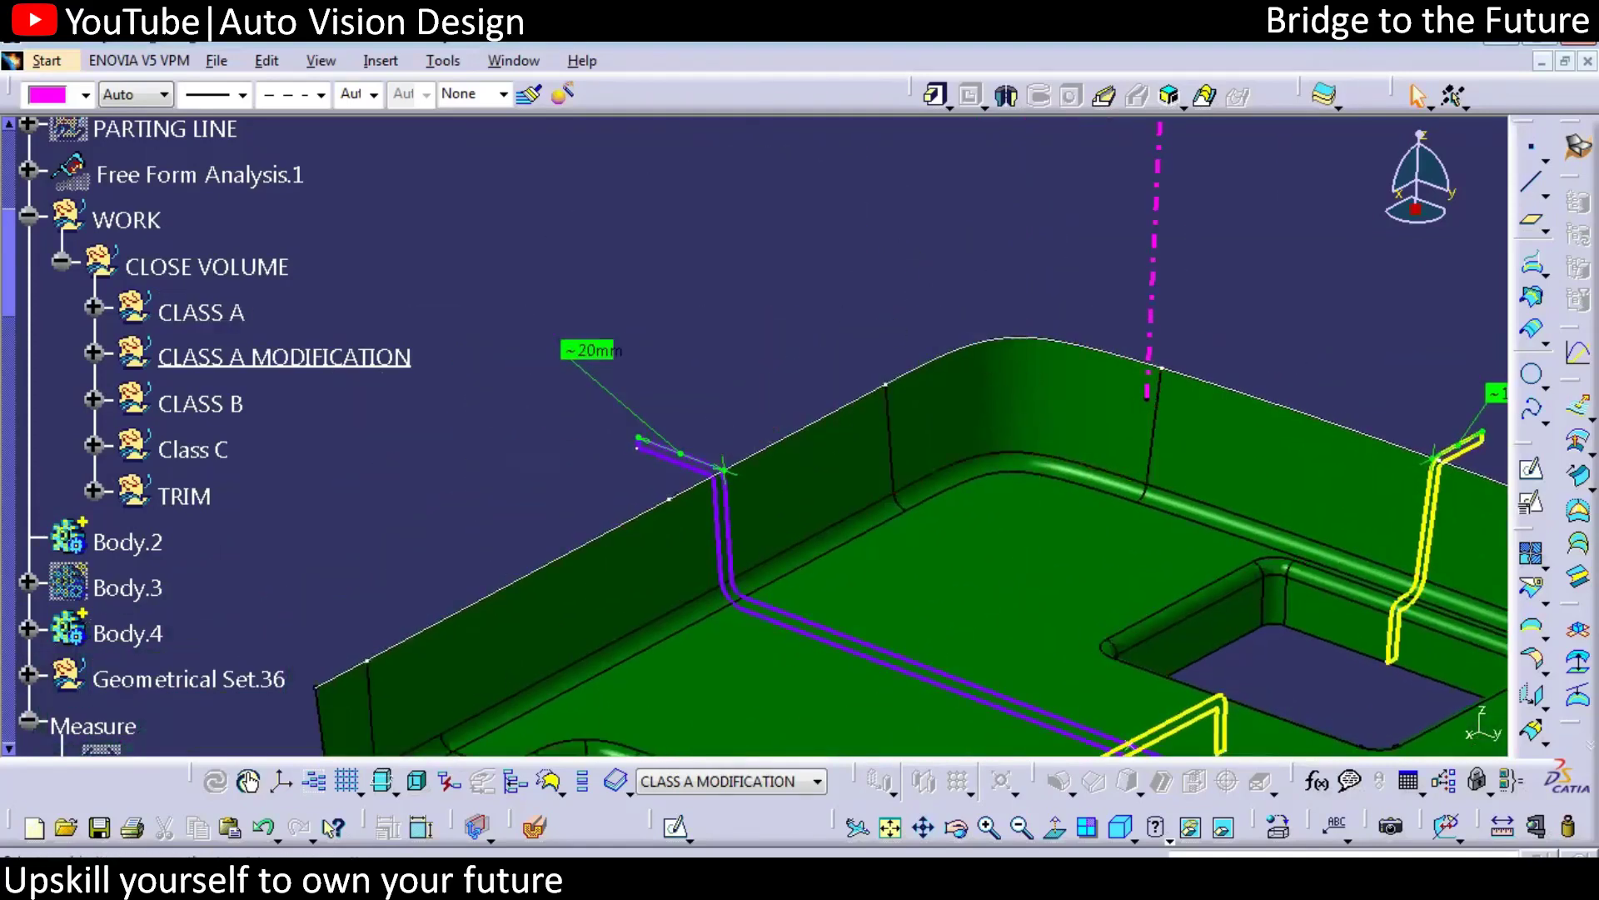
click(1531, 158)
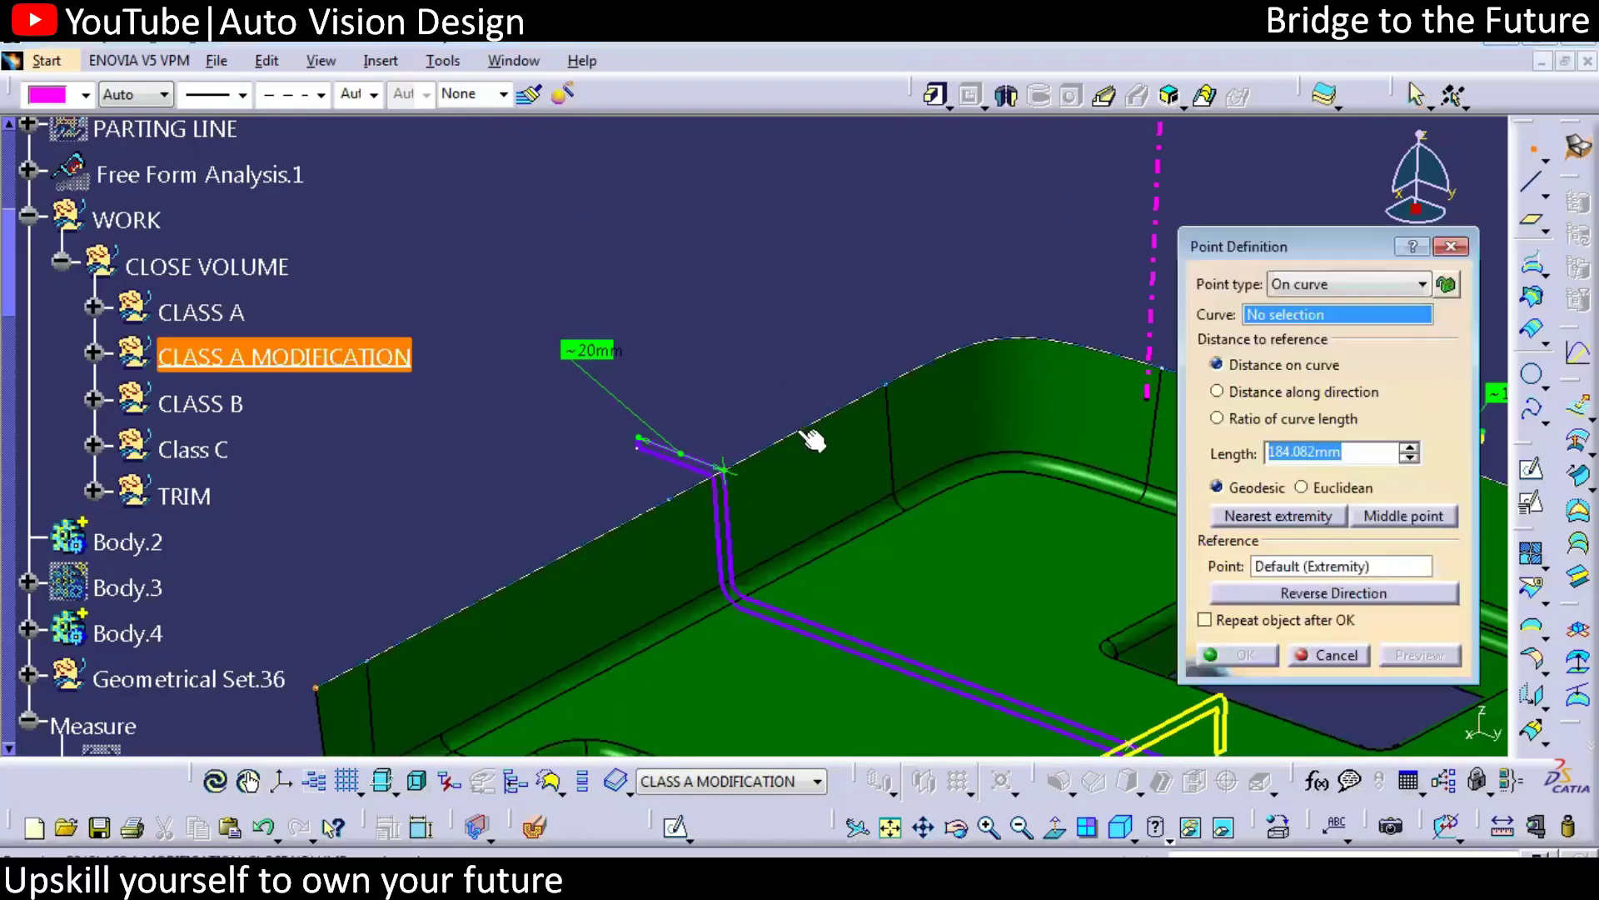
click(802, 431)
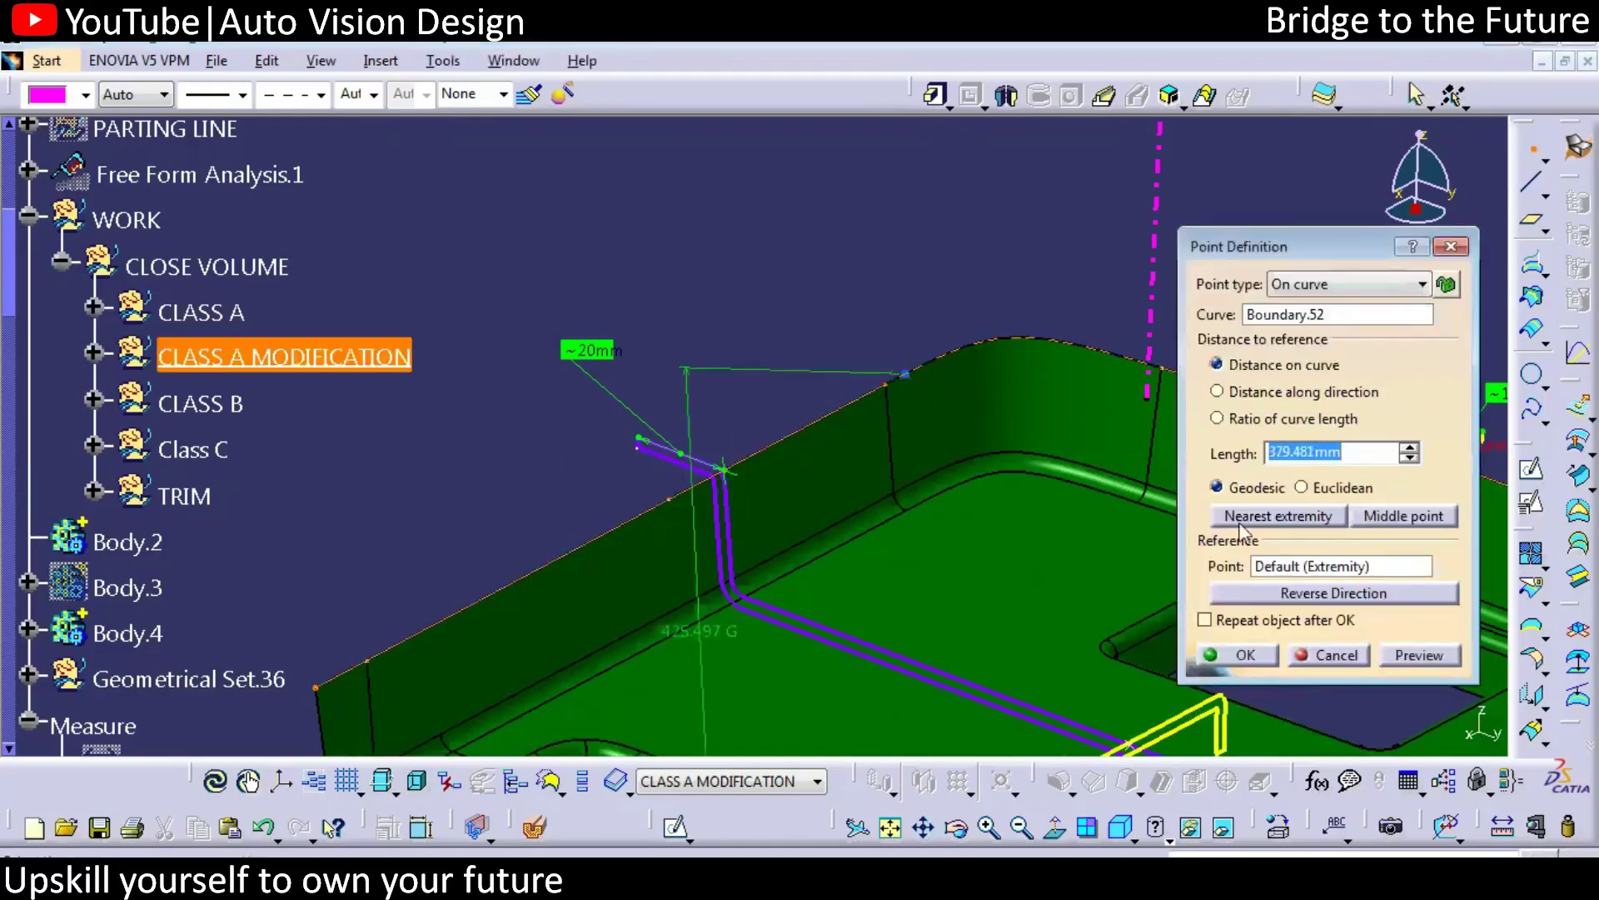